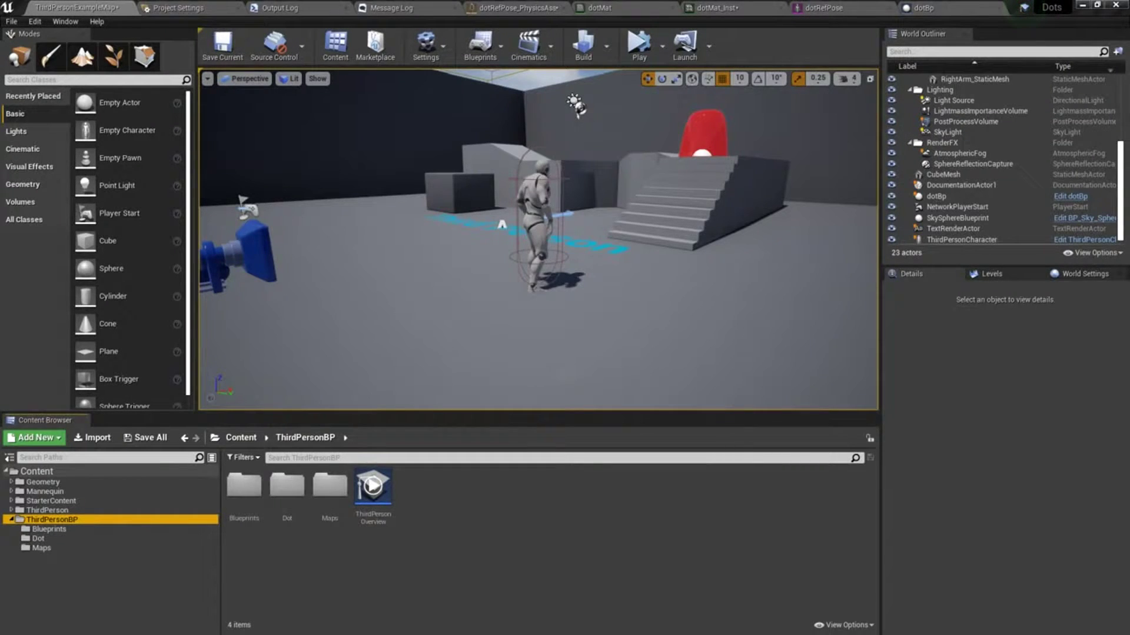
- Fly the viewport camera past the mannequin to frame the stairs and red dot
right_drag(530, 294, 445, 291)
key(w)
key(s)
key(a)
key(w)
key(d)
key(w)
right_drag(477, 256, 459, 259)
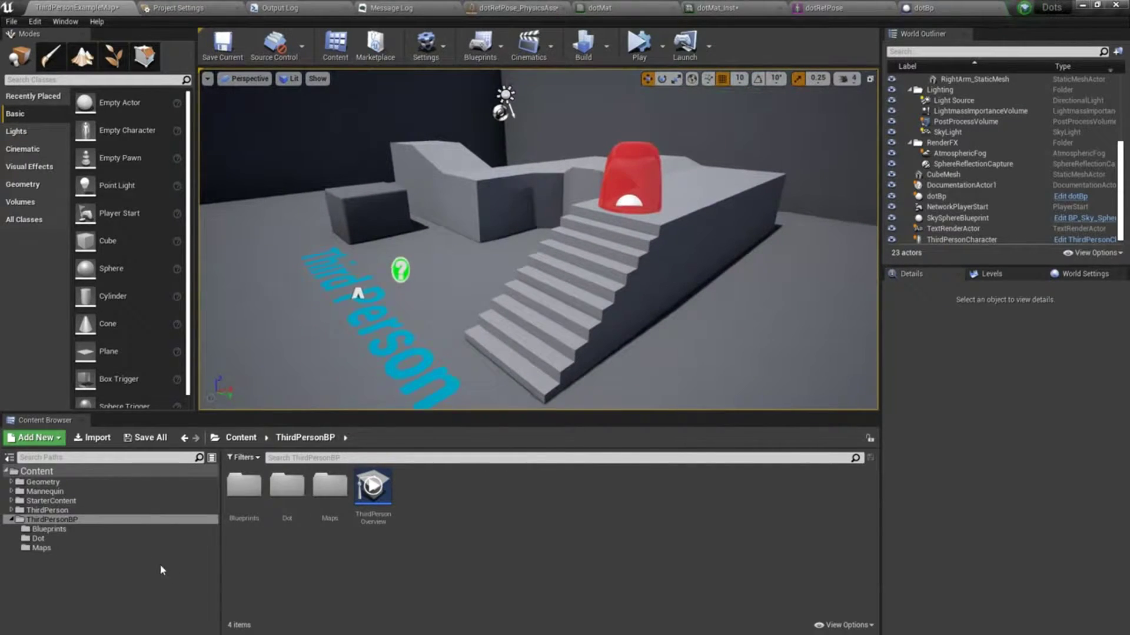
- Create a new folder named Dot at the top level of Content
click(48, 529)
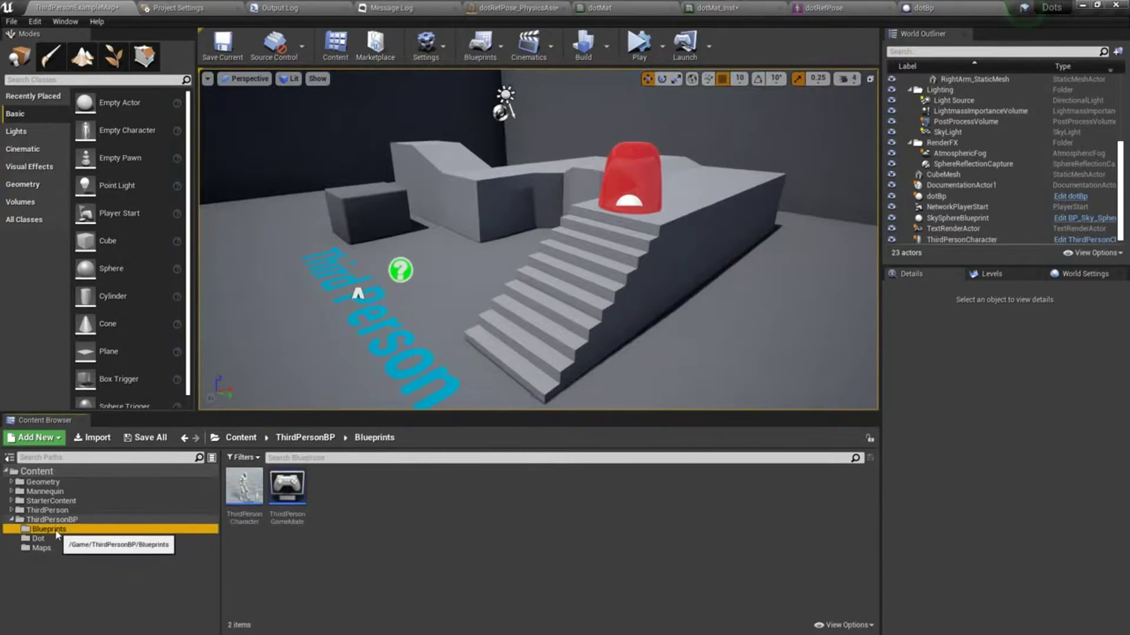
click(46, 539)
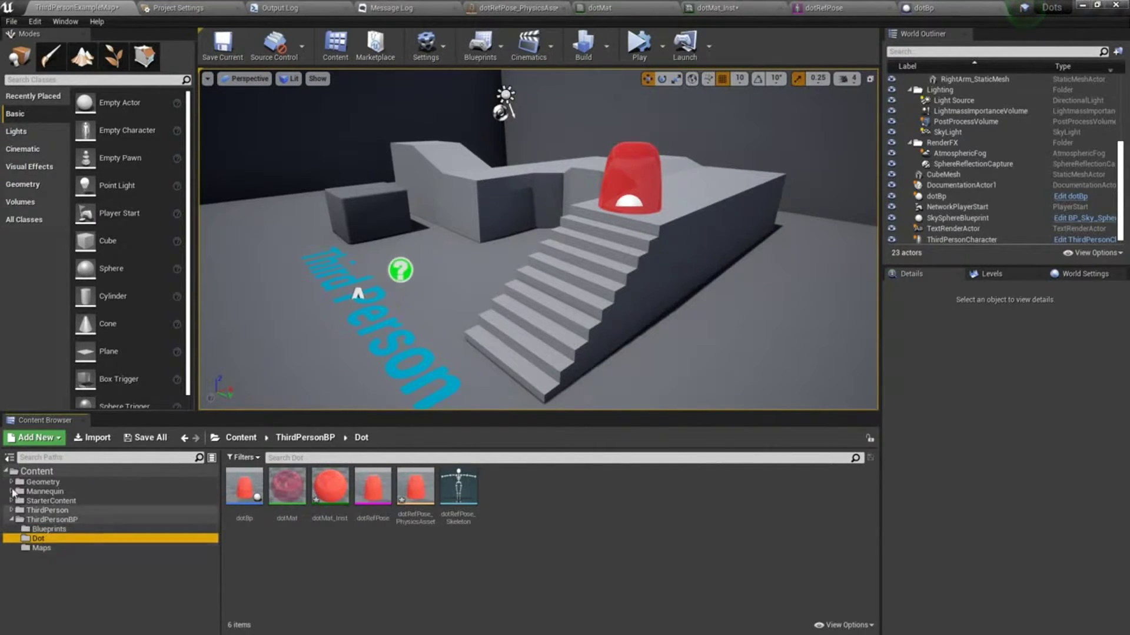
click(37, 474)
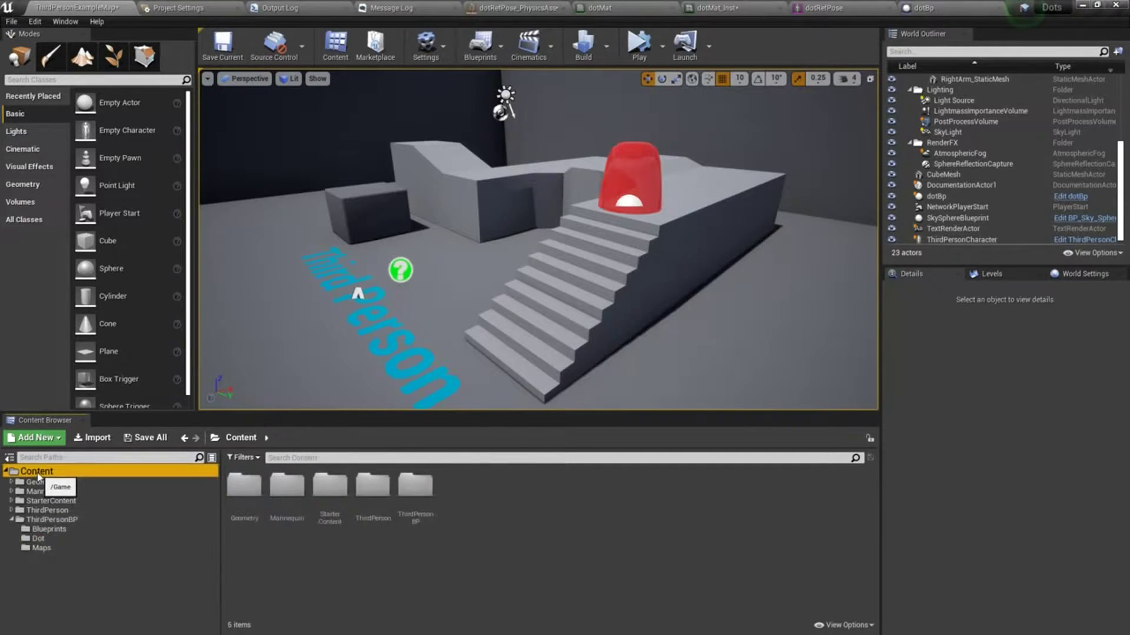
right_click(37, 475)
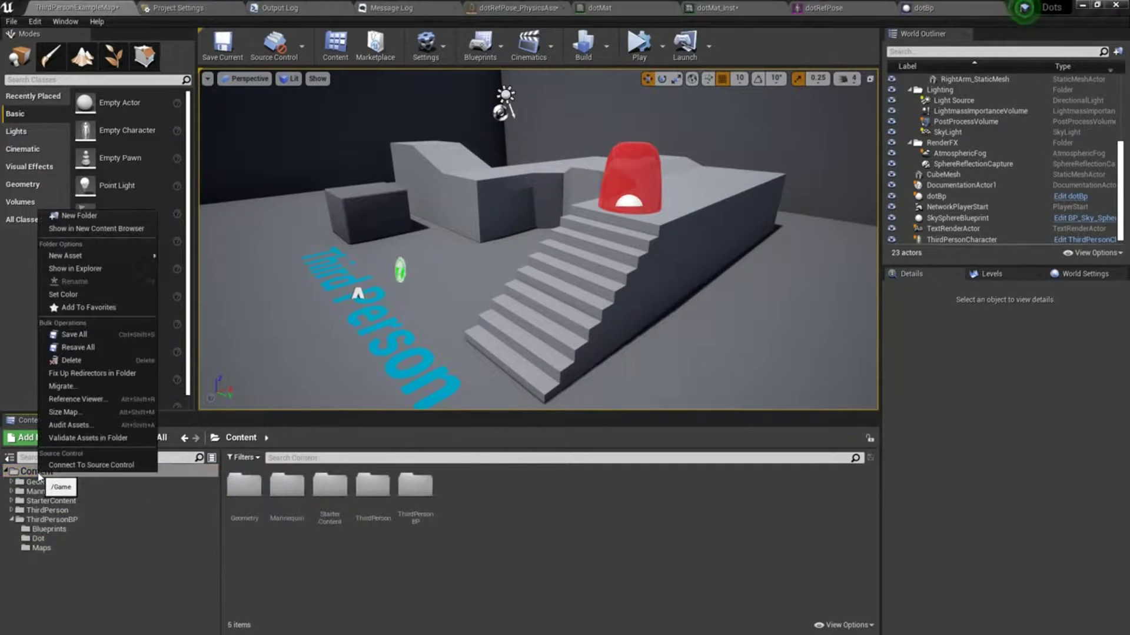
click(83, 216)
text(Dot)
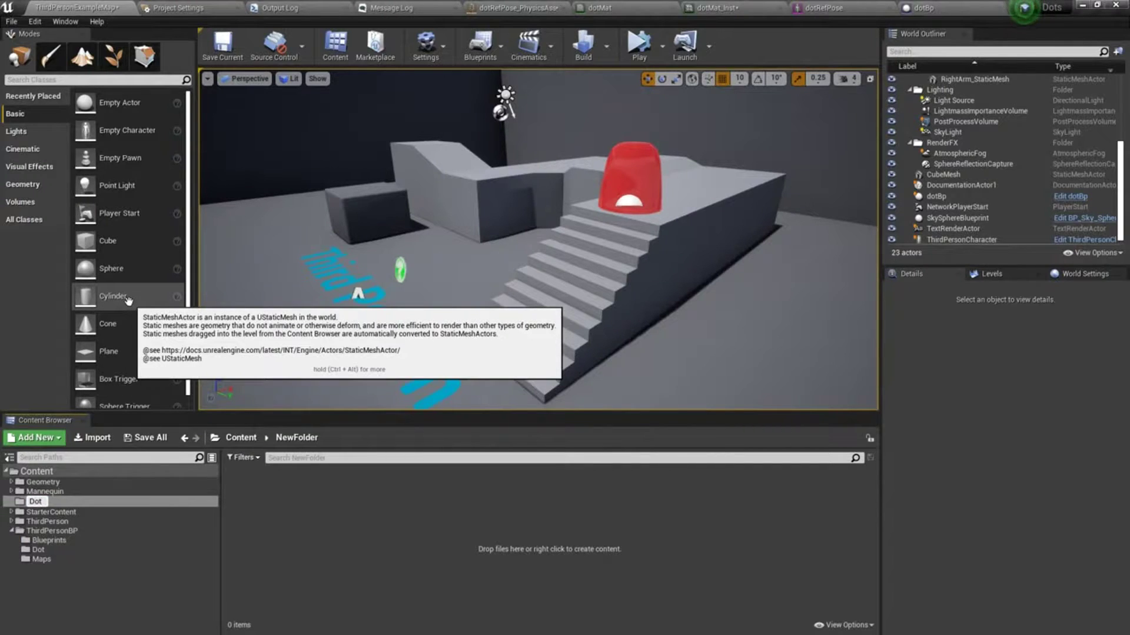
key(Return)
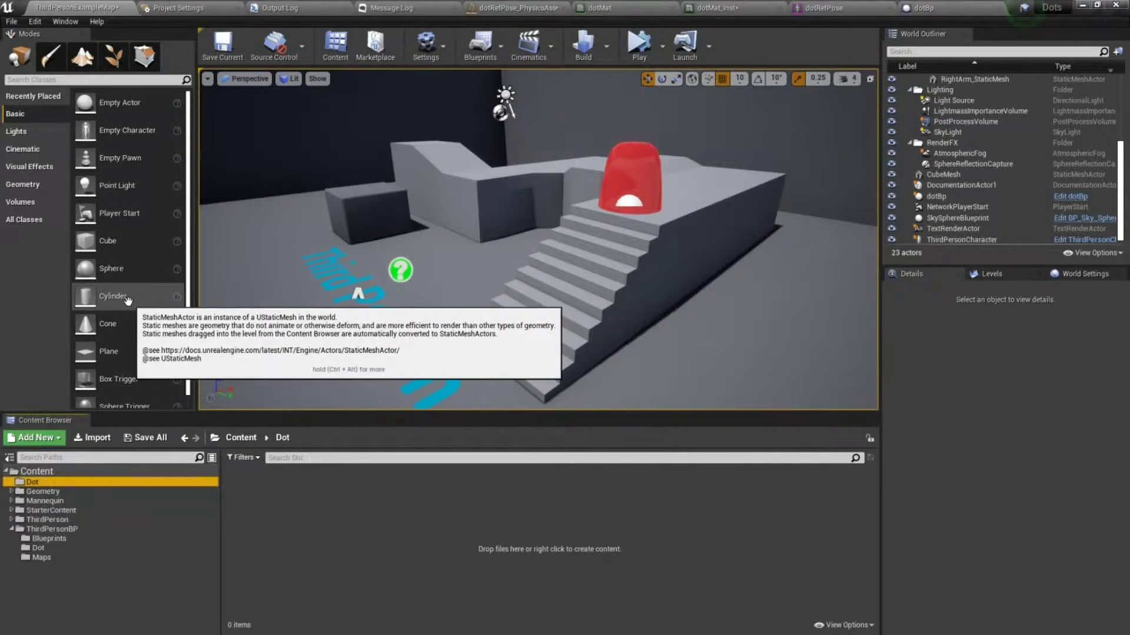
- In ThirdPersonBP/Dot, select dotBp, dotMat, dotRefPose, its PhysicsAsset and Skeleton in turn
click(52, 550)
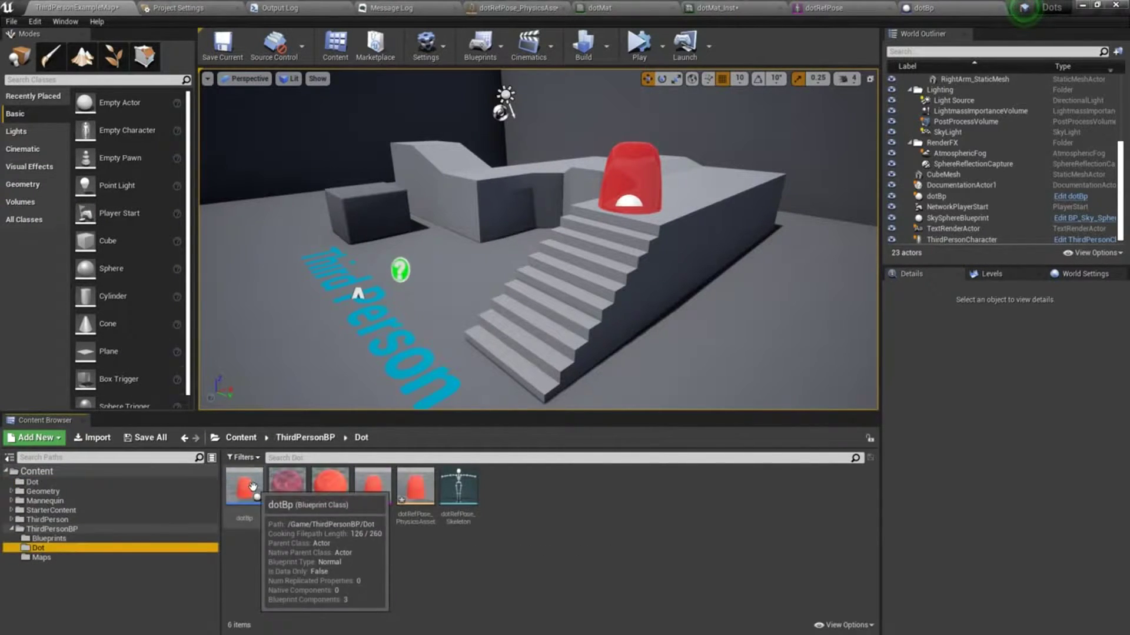
click(250, 489)
click(288, 491)
drag(333, 500, 350, 502)
click(375, 496)
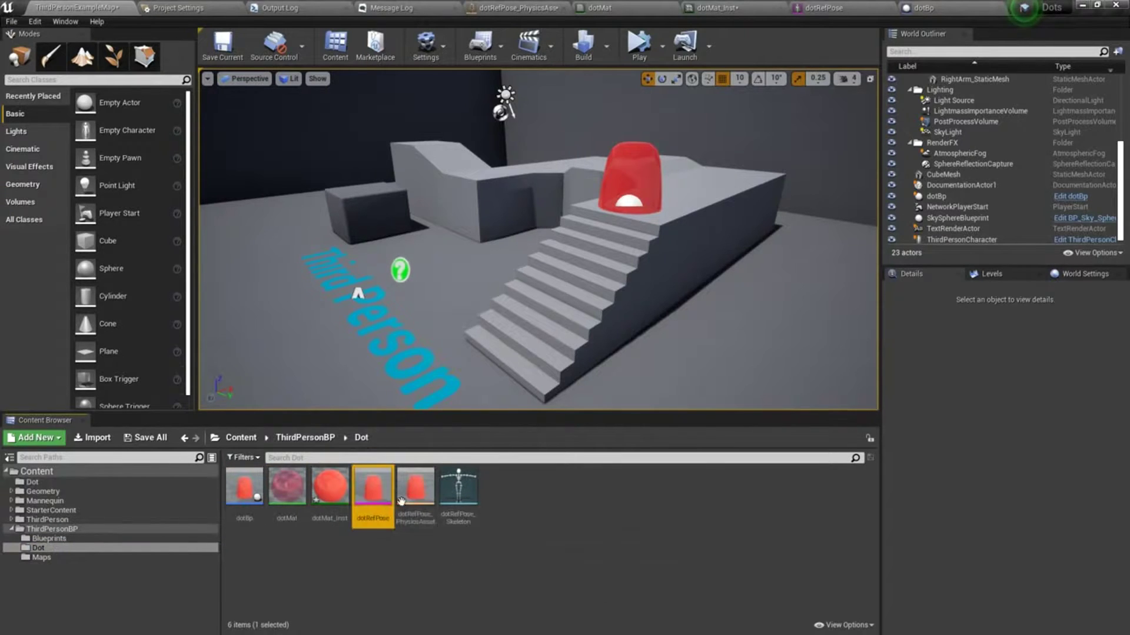
click(418, 502)
click(459, 510)
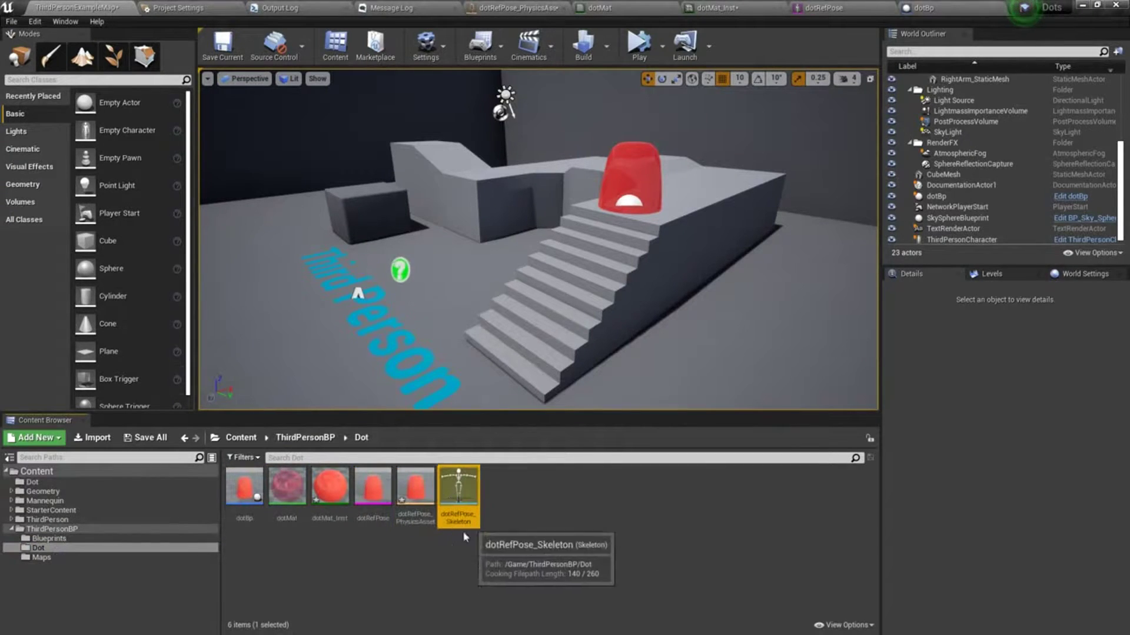
click(252, 535)
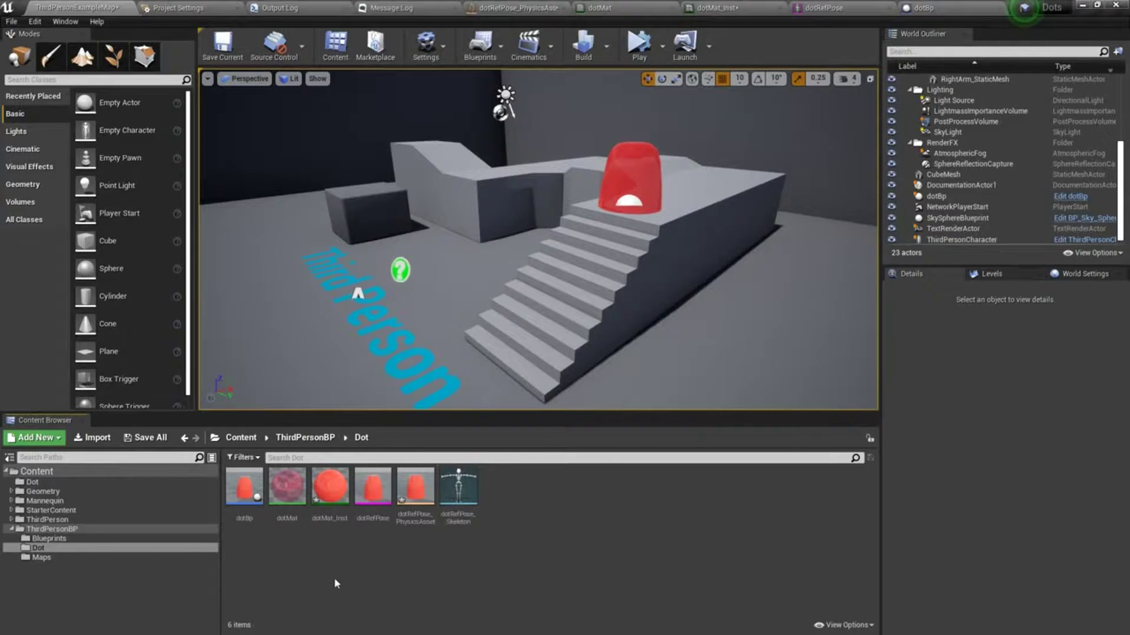
- Point out the dotRefPose mesh, dotMat, Skeleton, PhysicsAsset and dotBp blueprint, then deselect
click(373, 485)
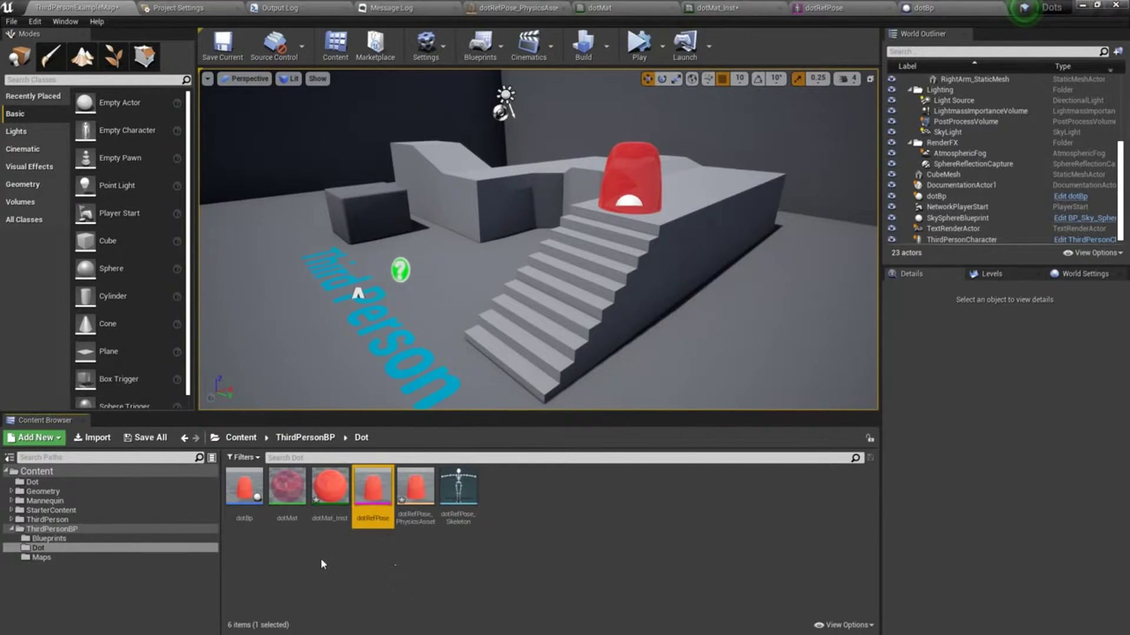
click(293, 481)
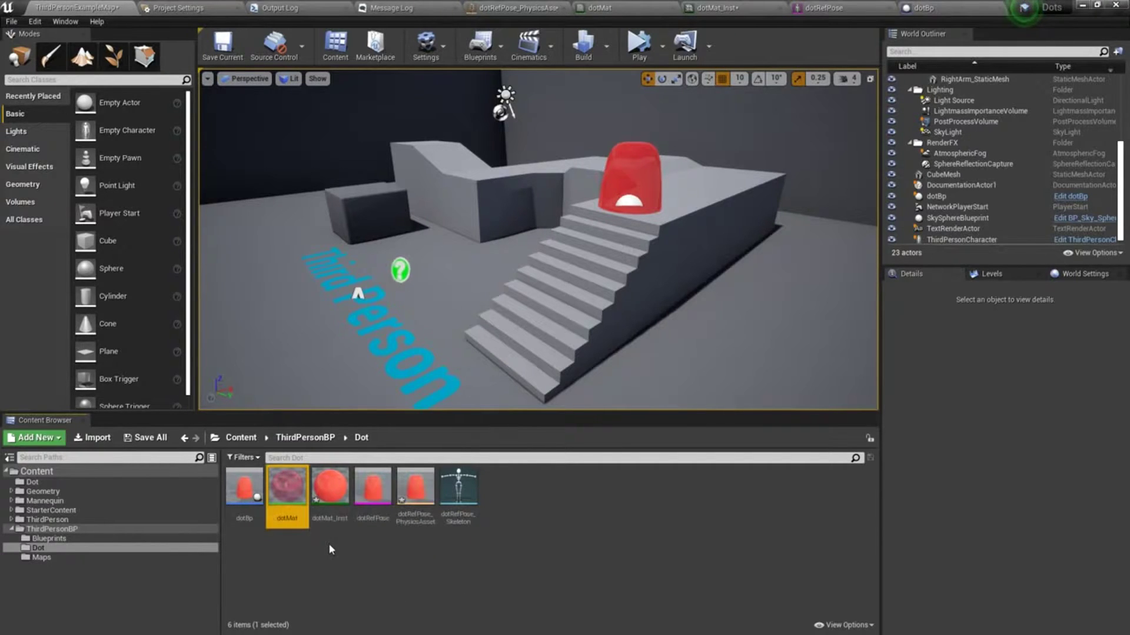
click(457, 493)
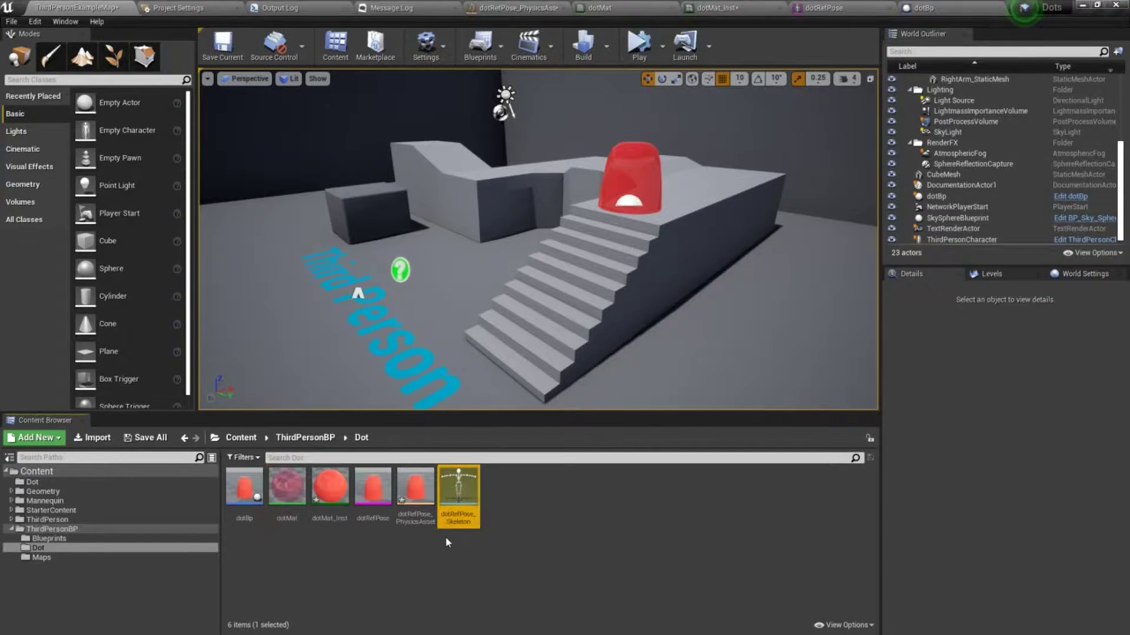
click(417, 504)
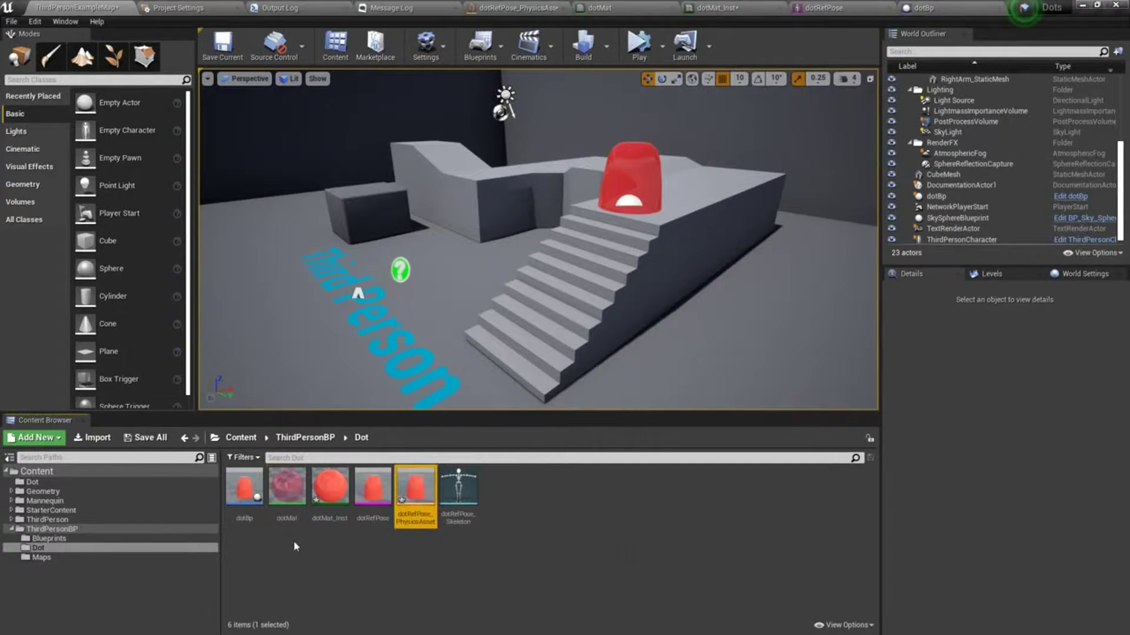
click(242, 489)
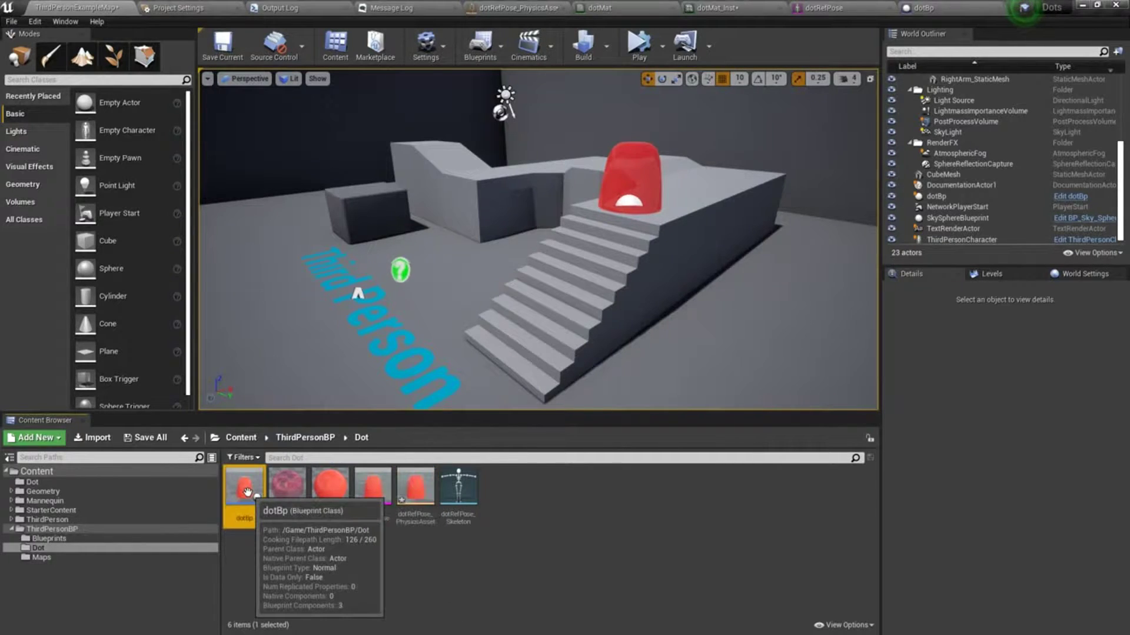
click(616, 554)
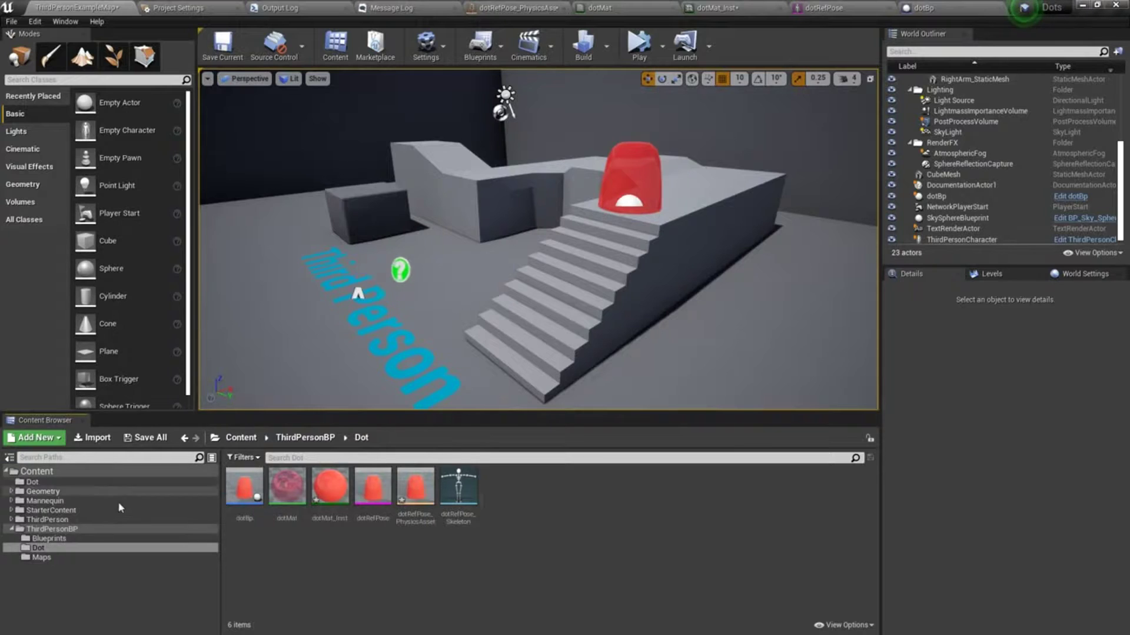
- Import dotRefPose.fbx into /Game/Dot using the FBX Import Options defaults
click(67, 550)
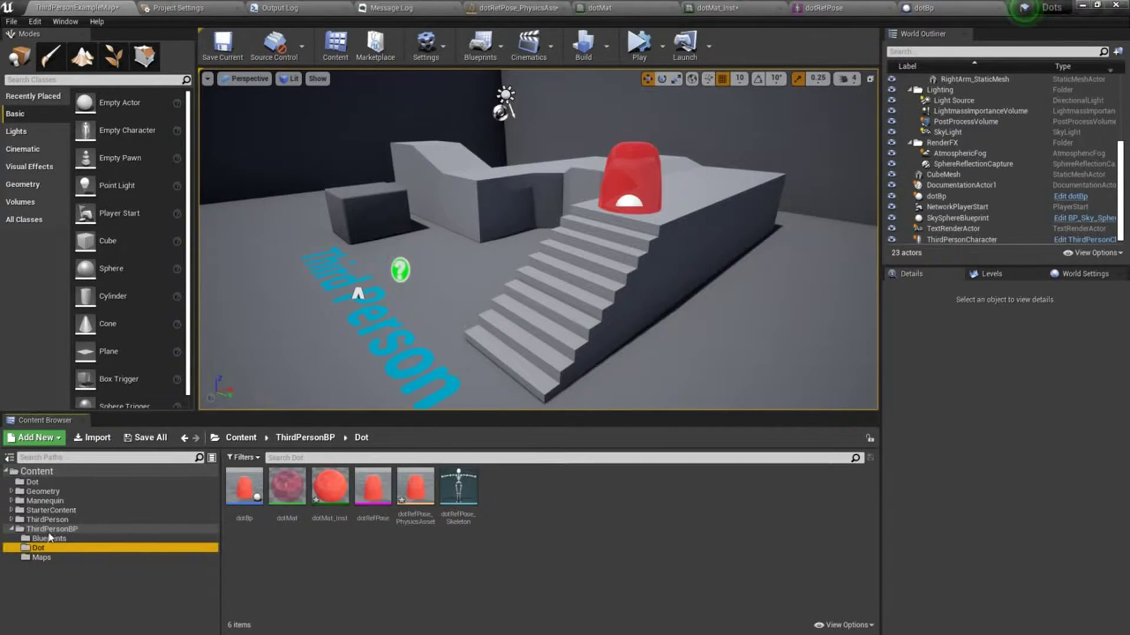
click(37, 484)
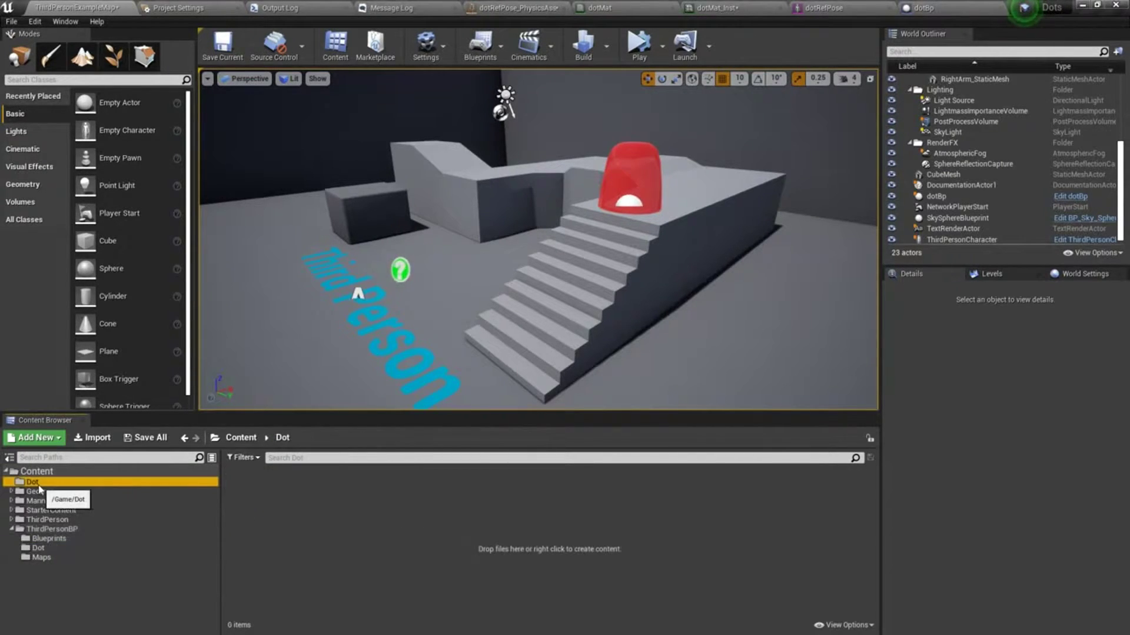
right_click(281, 522)
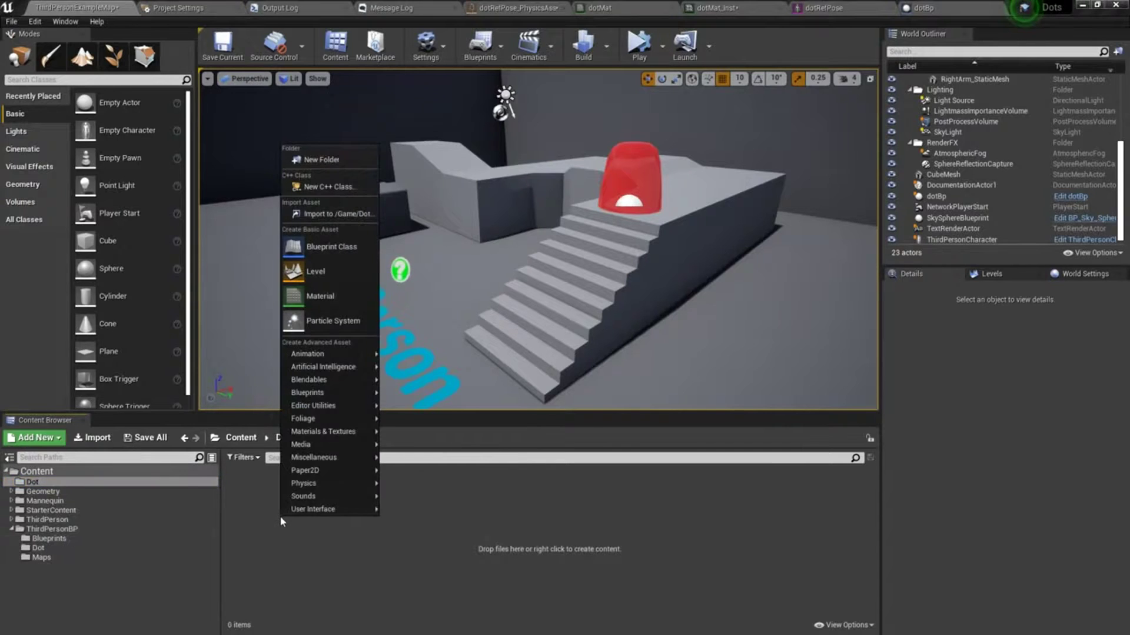
click(326, 215)
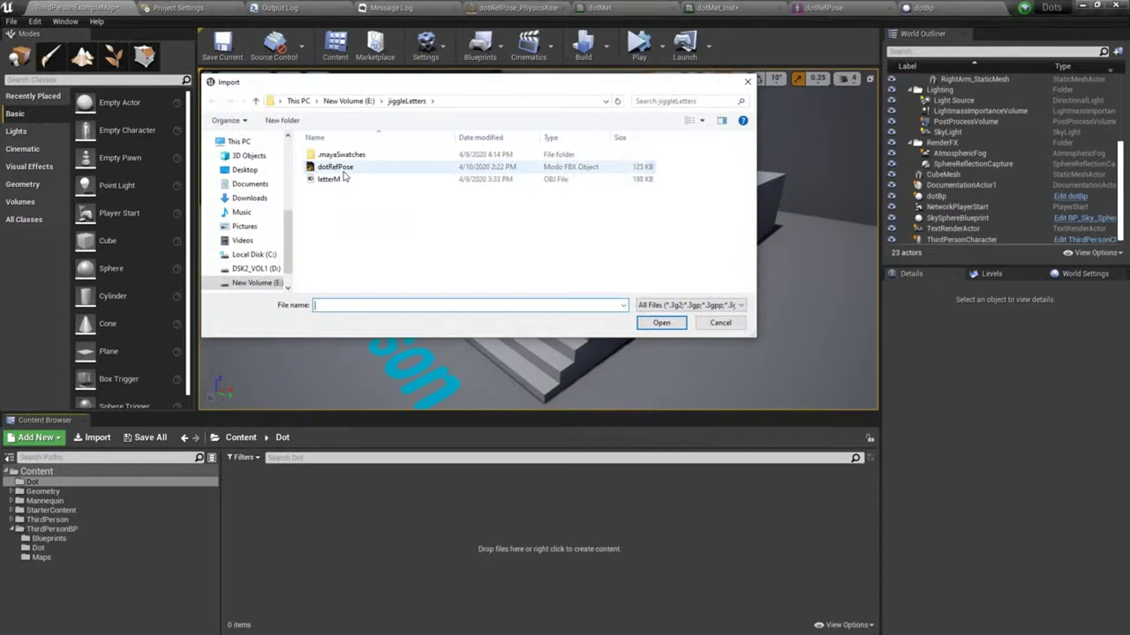
click(343, 168)
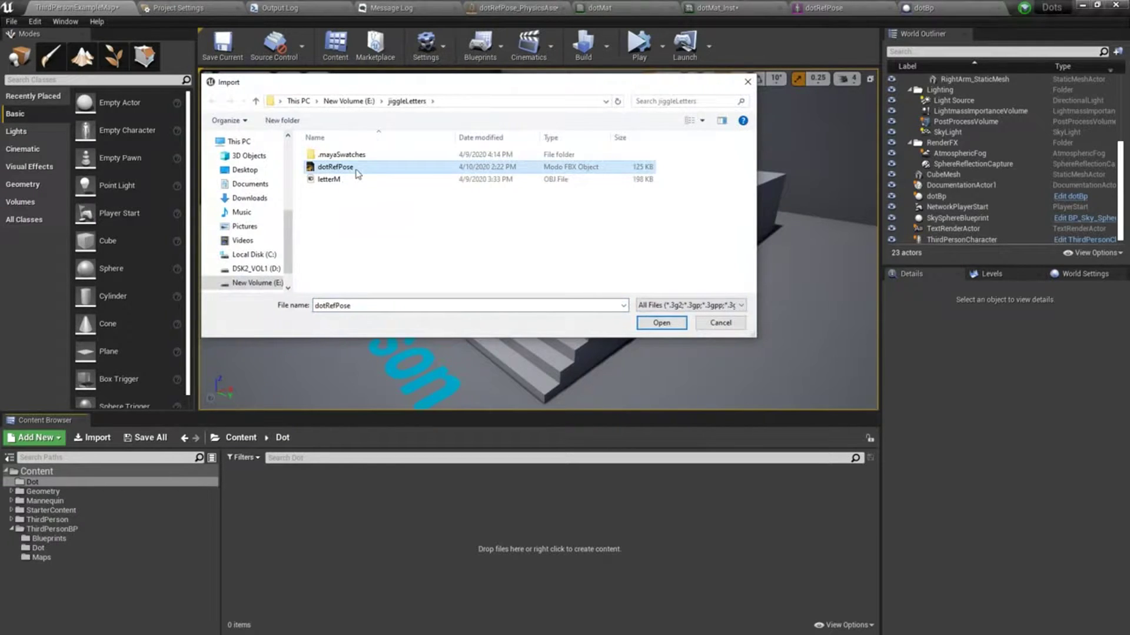
click(661, 325)
click(662, 326)
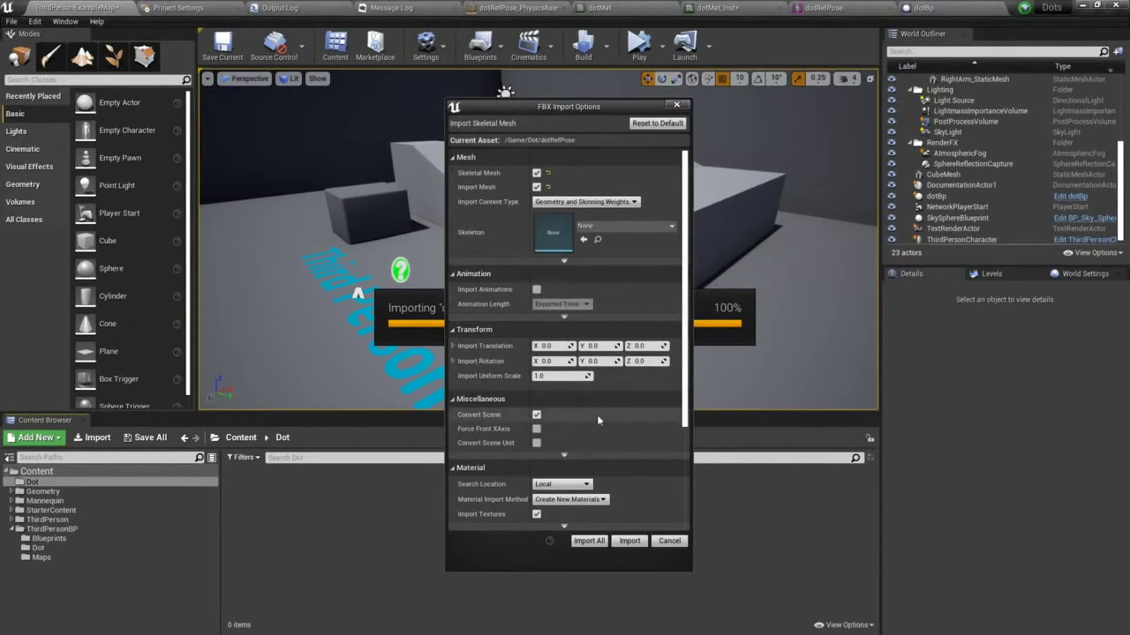
click(629, 541)
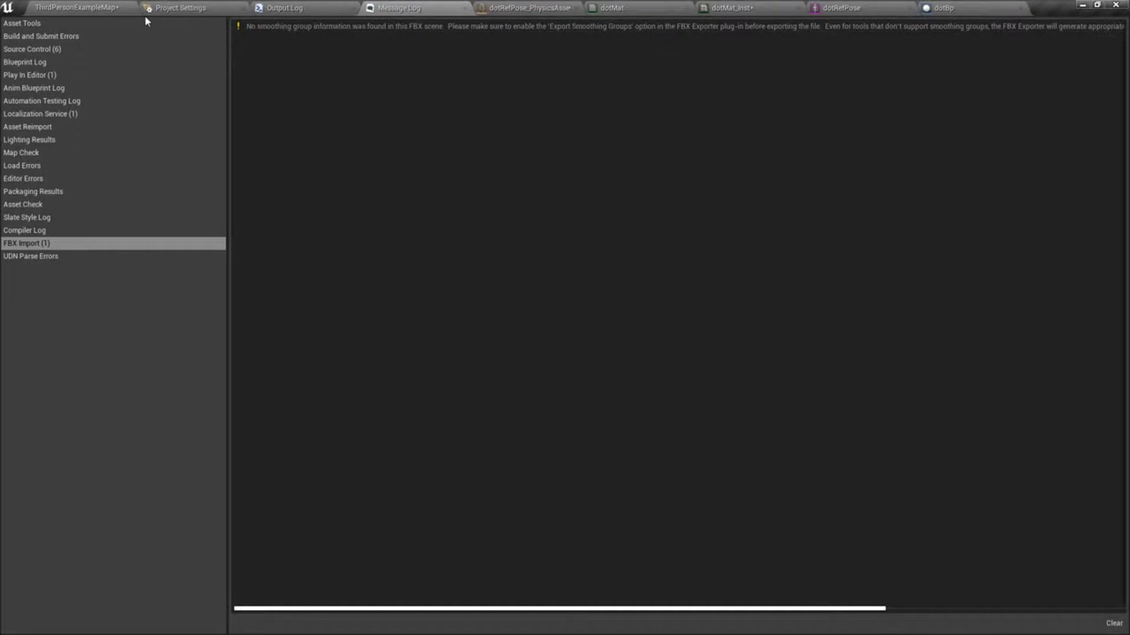
- Back in the ThirdPersonExampleMap level editor, save all modified assets and levels
click(111, 12)
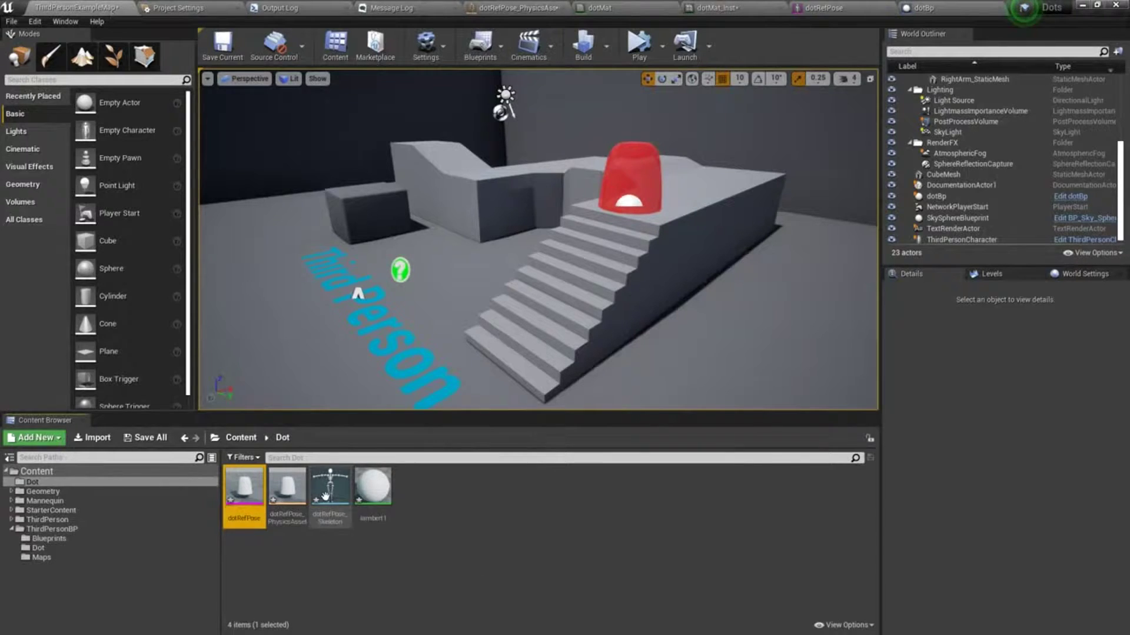
click(12, 22)
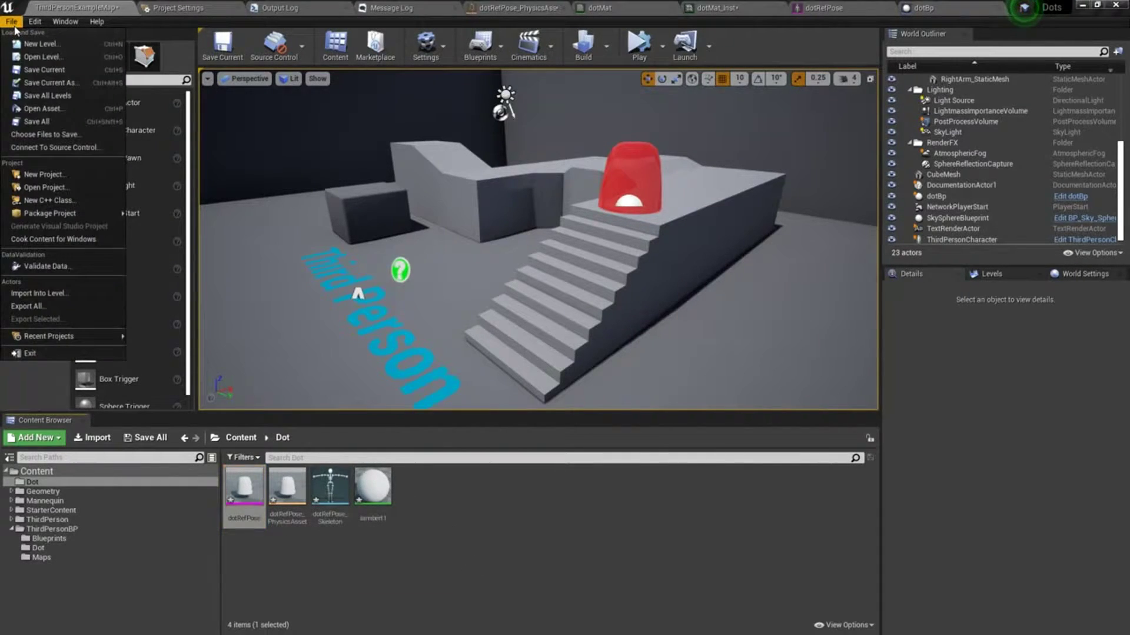
click(35, 121)
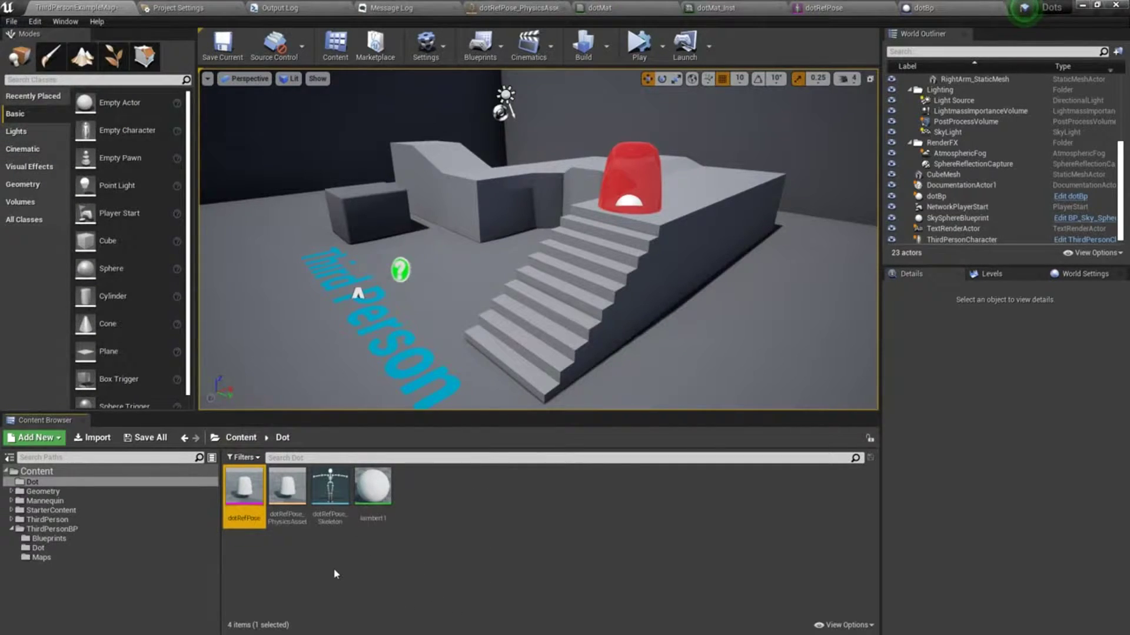
- Check the imported lambert1 and dotRefPose assets, then select dotMat in ThirdPersonBP/Dot
click(383, 492)
click(244, 488)
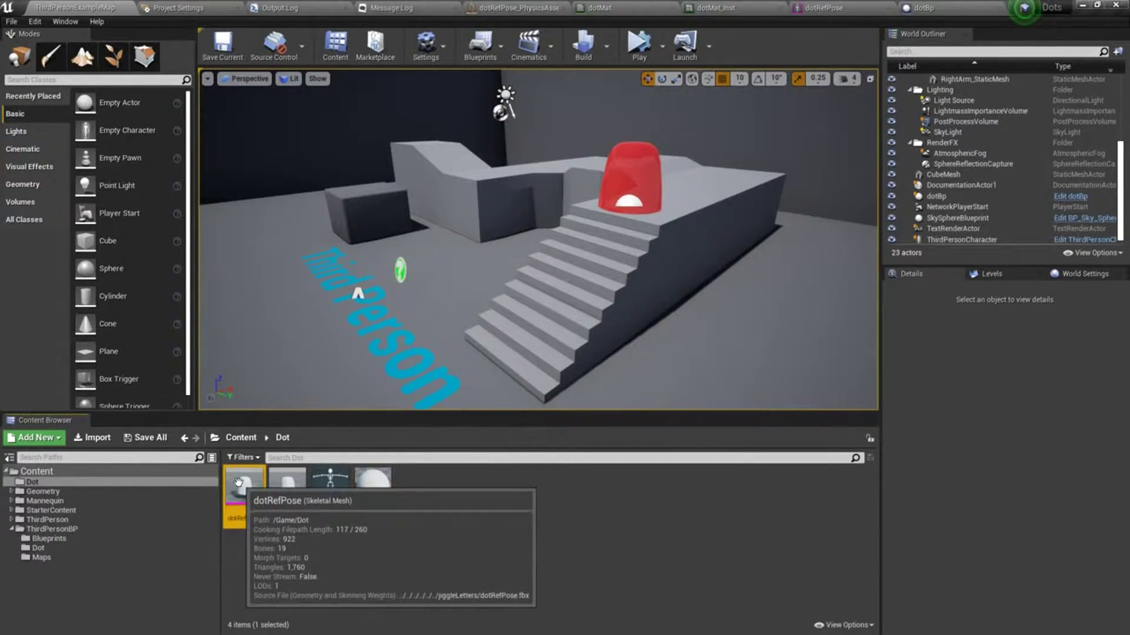
click(386, 498)
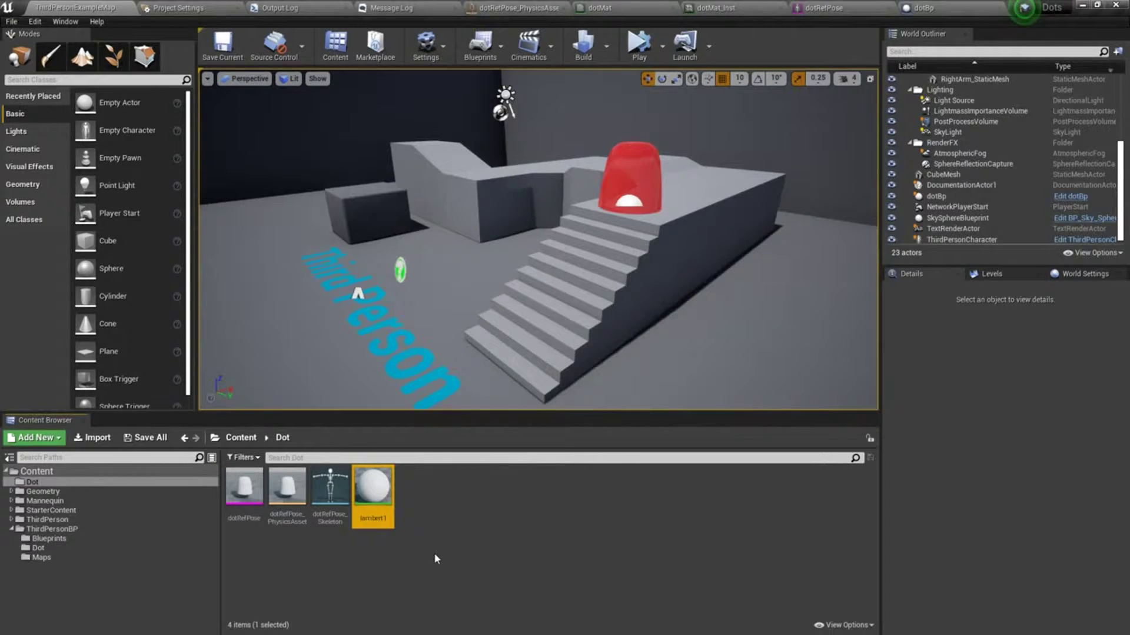
click(81, 558)
click(76, 547)
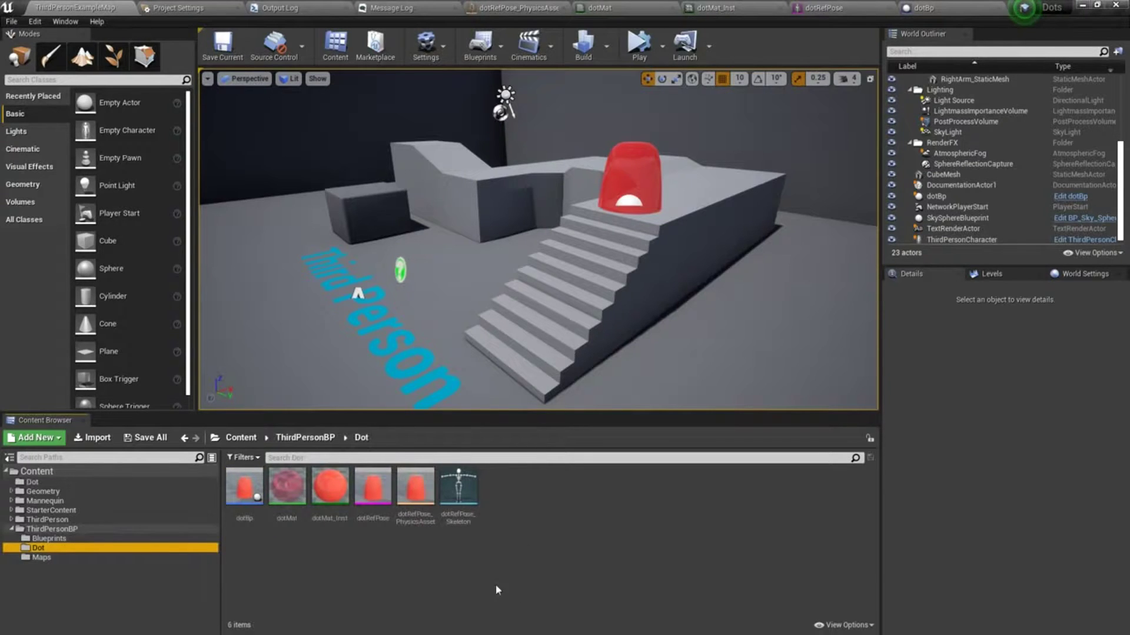
click(282, 489)
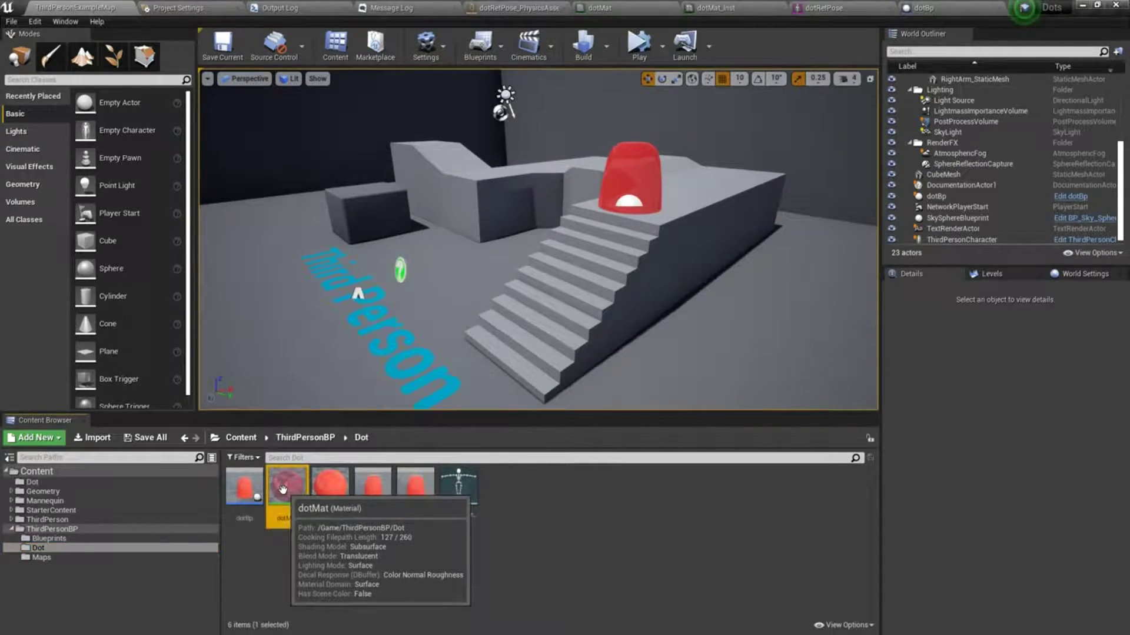
- Open dotMat and review its result node's TranslucencyVolume lighting and Fresnel-driven refraction settings
double_click(283, 488)
right_drag(337, 439, 326, 428)
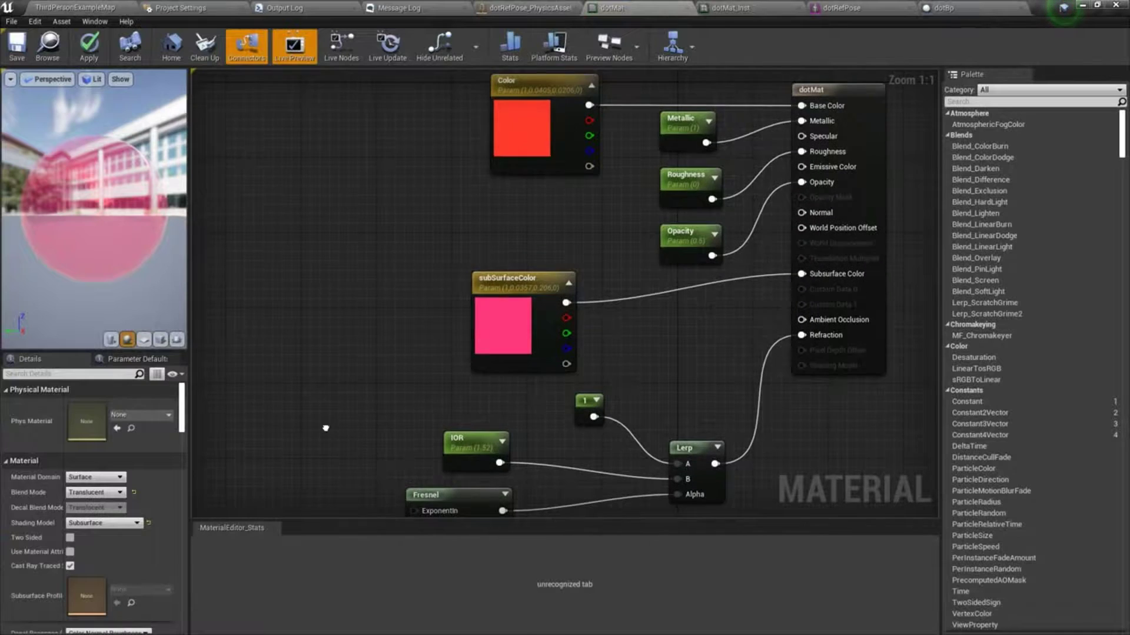
scroll(330, 430, down, 1)
drag(522, 520, 509, 570)
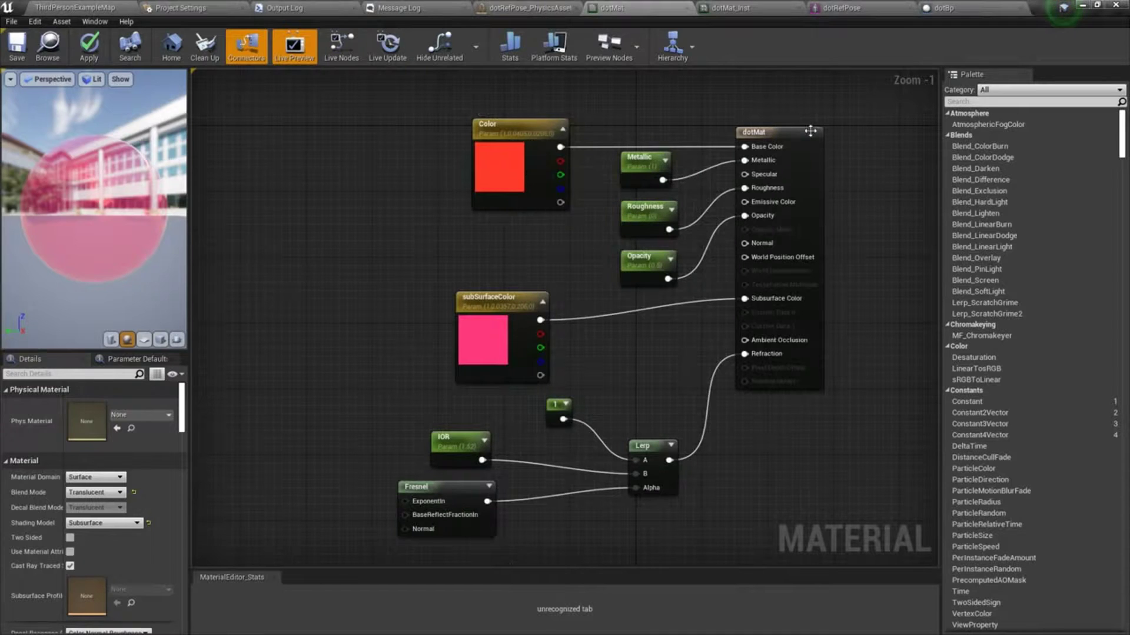
click(808, 161)
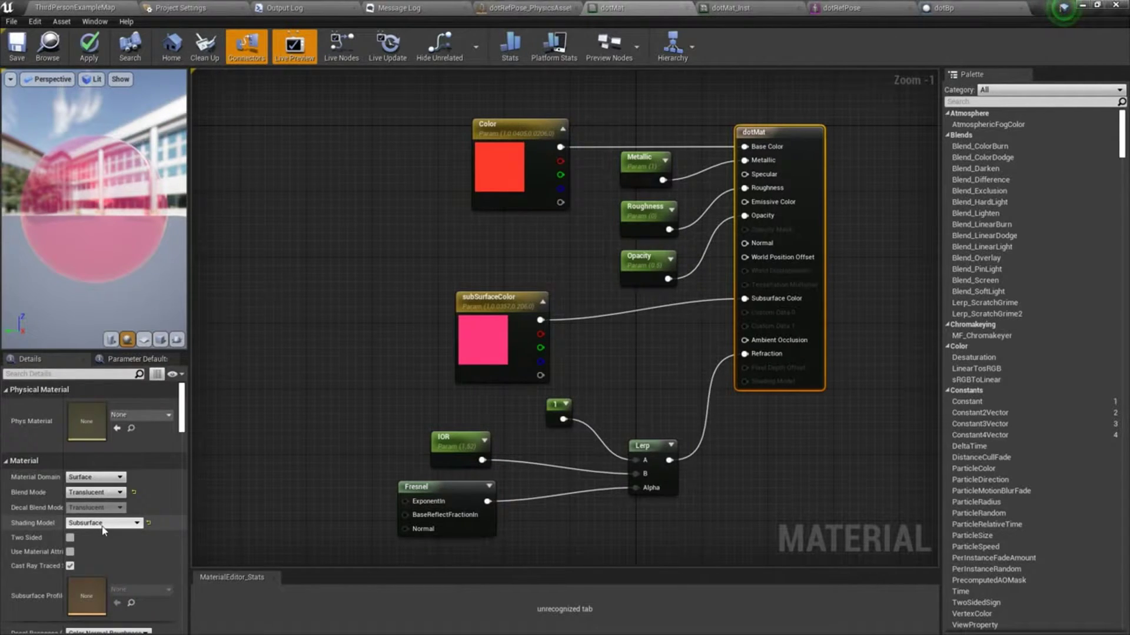
scroll(133, 520, down, 8)
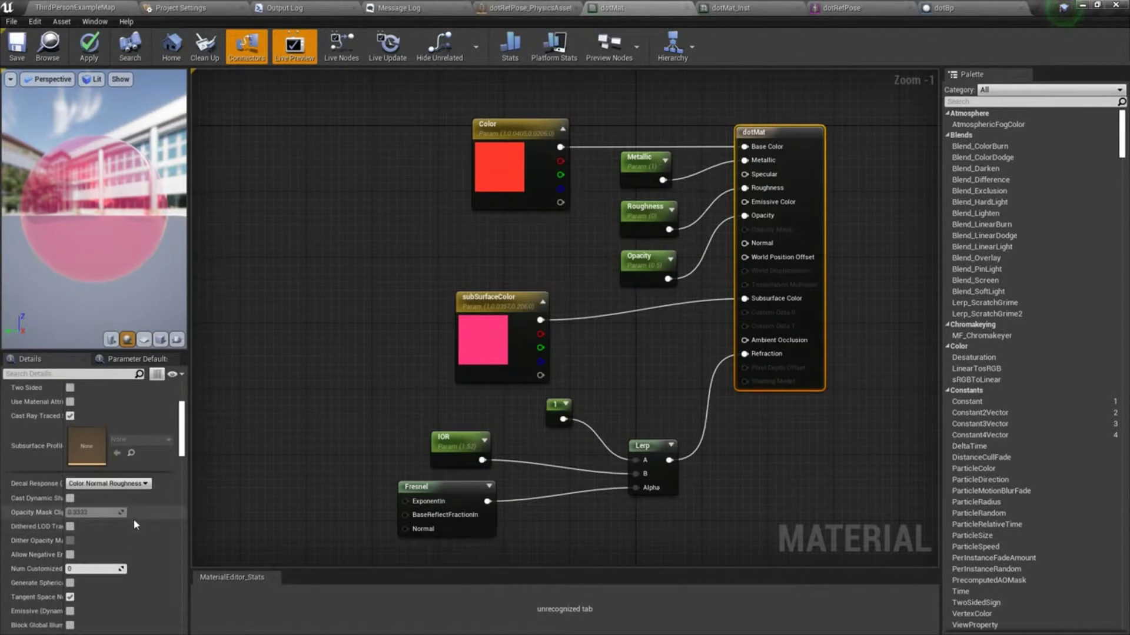
scroll(134, 523, down, 6)
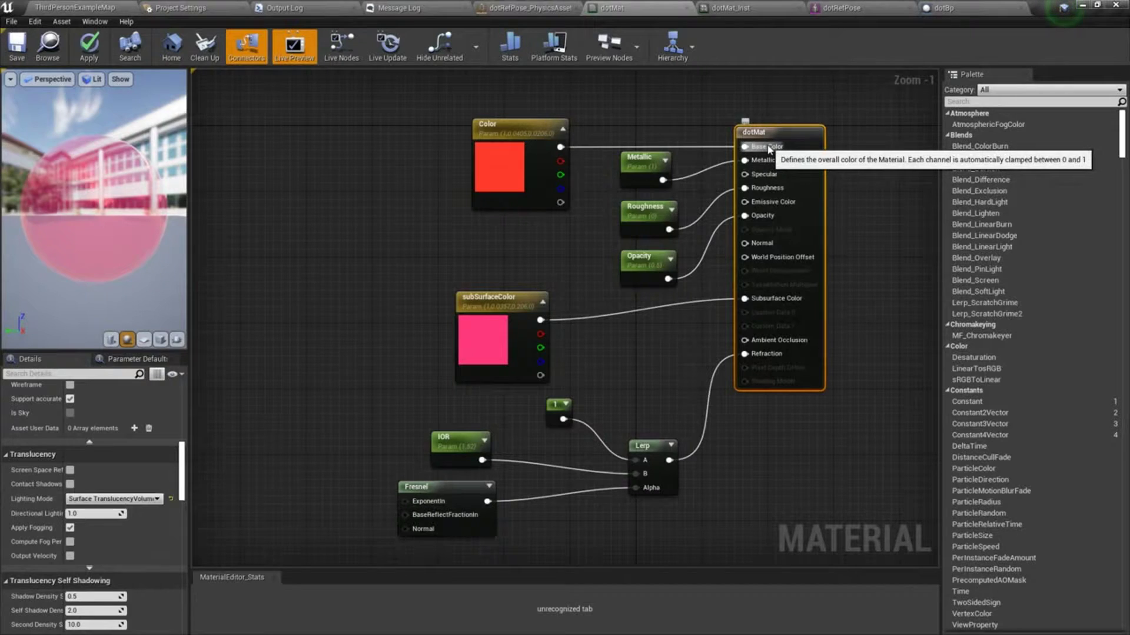
- Move the Color node up-left, and add then delete test scalar and vector parameter nodes
right_drag(343, 165, 345, 177)
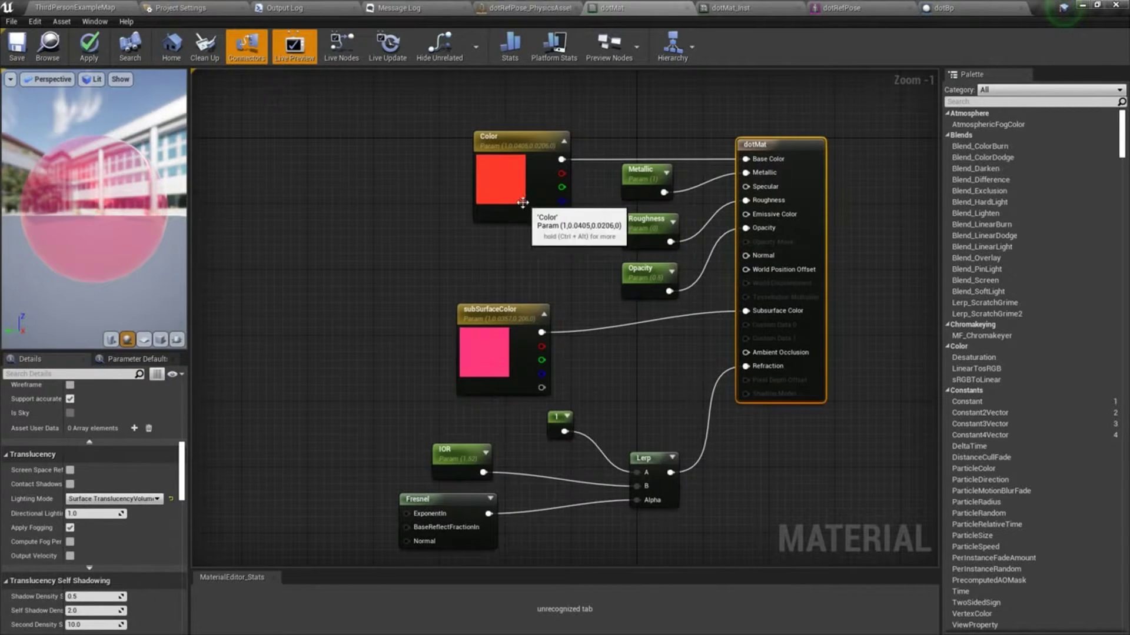
drag(517, 199, 490, 167)
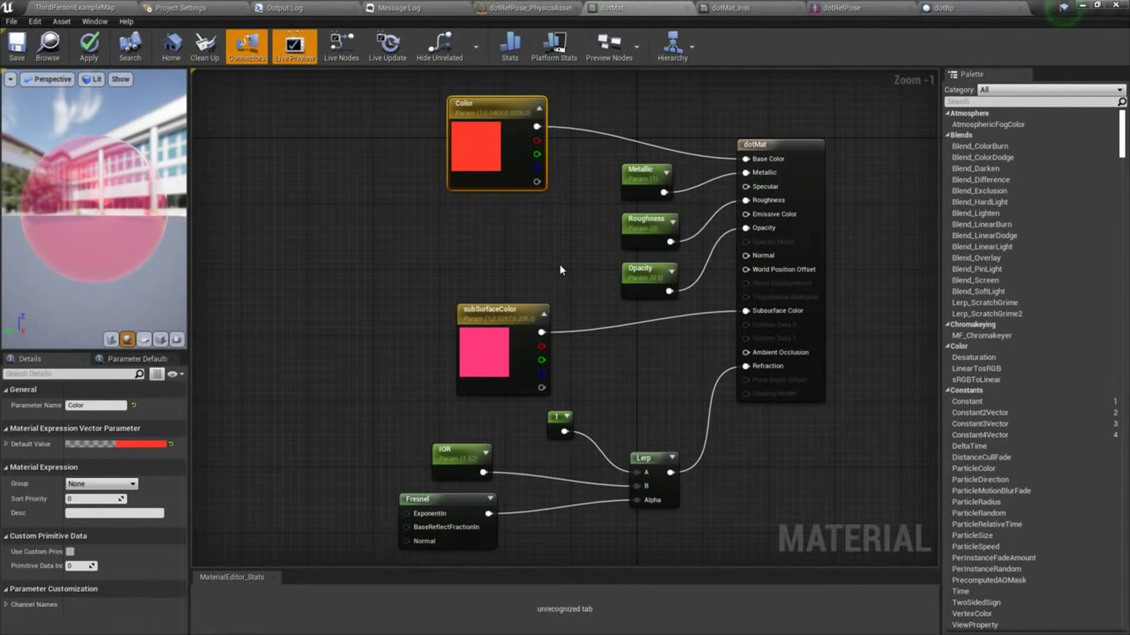
key(s)
click(559, 230)
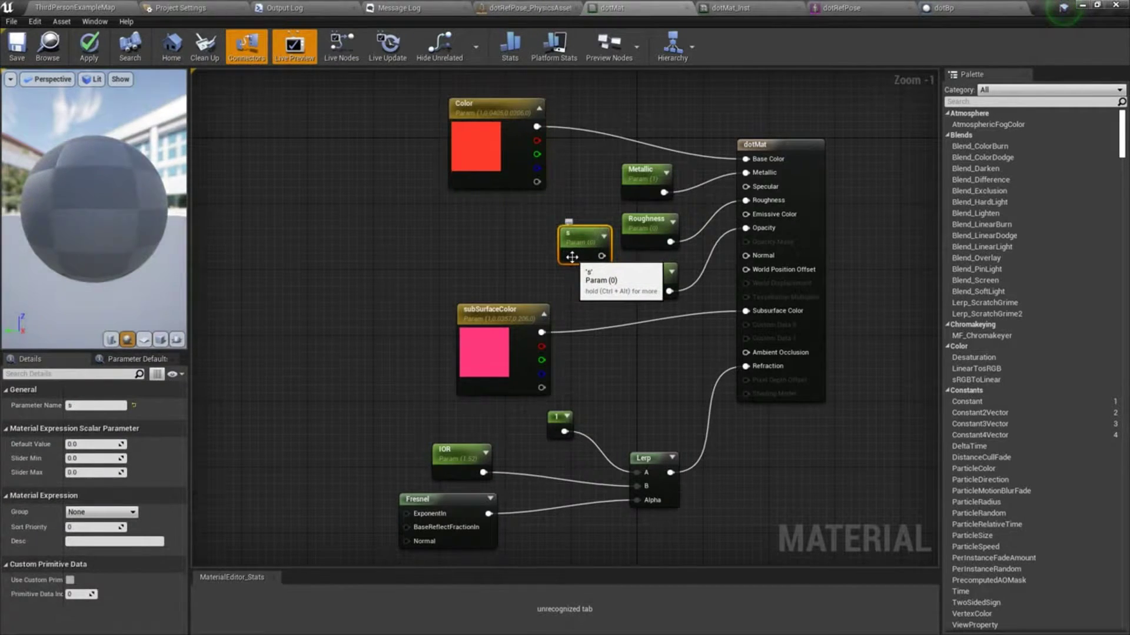
key(Delete)
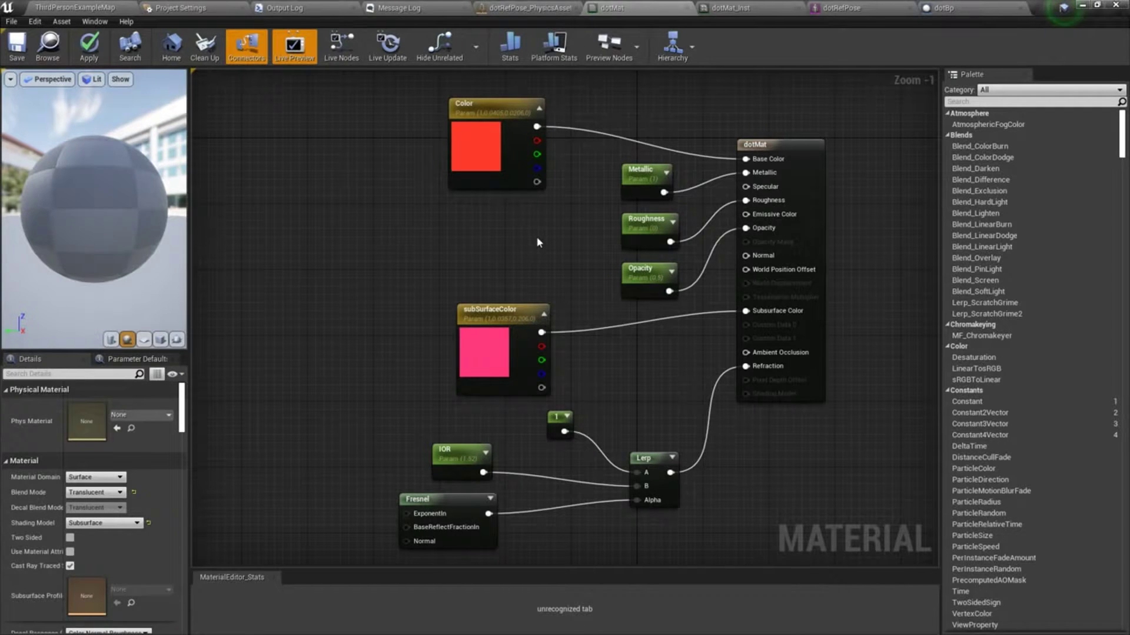
key(v)
click(528, 222)
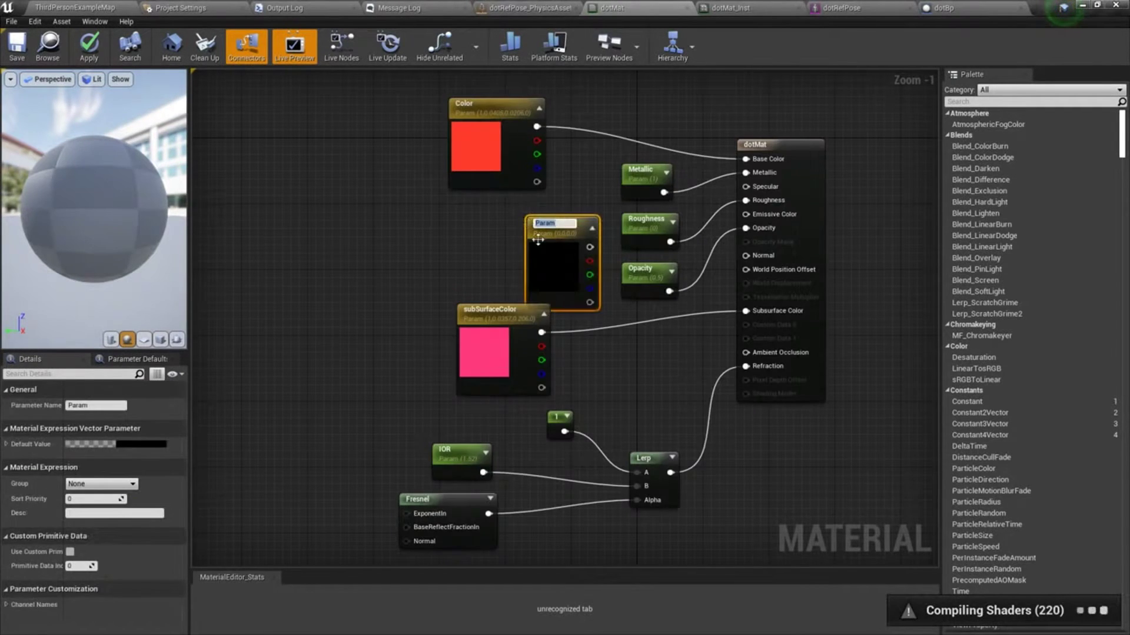
click(478, 164)
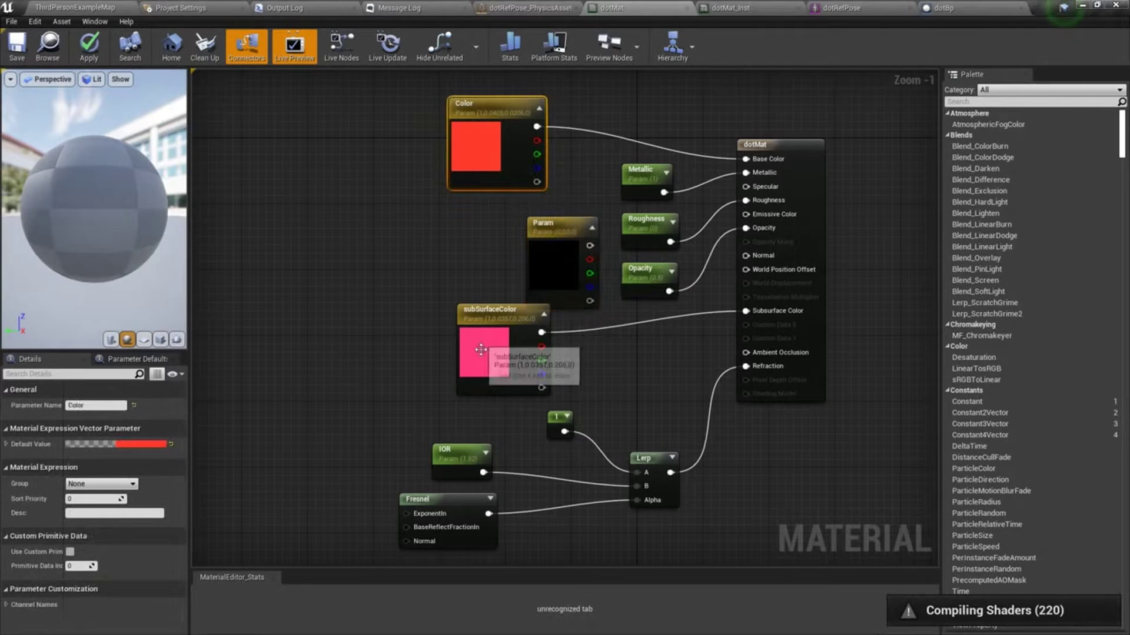
click(557, 250)
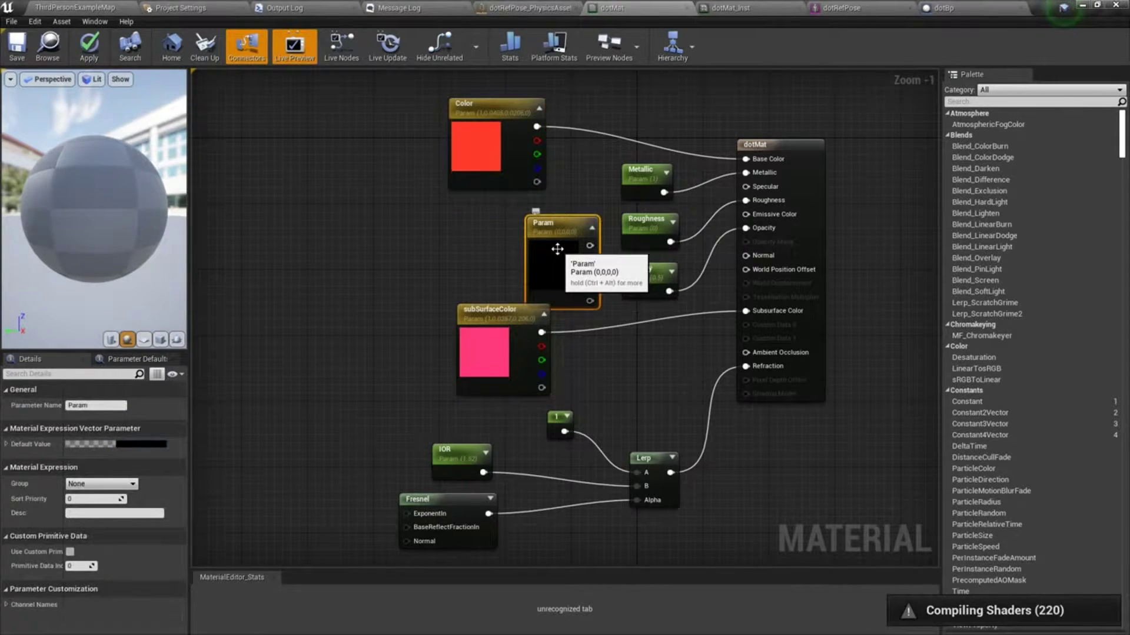
key(Delete)
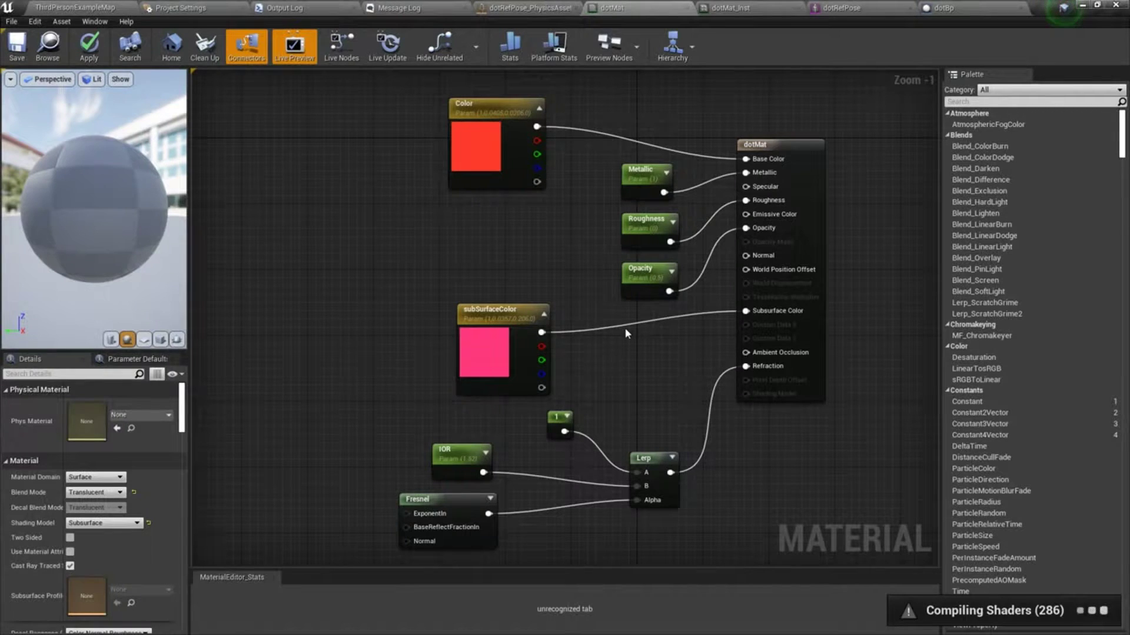
- Reposition the constant 1, IOR, Fresnel and subSurfaceColor nodes
mouse_move(627, 326)
right_down()
mouse_move(629, 282)
mouse_move(631, 317)
right_up()
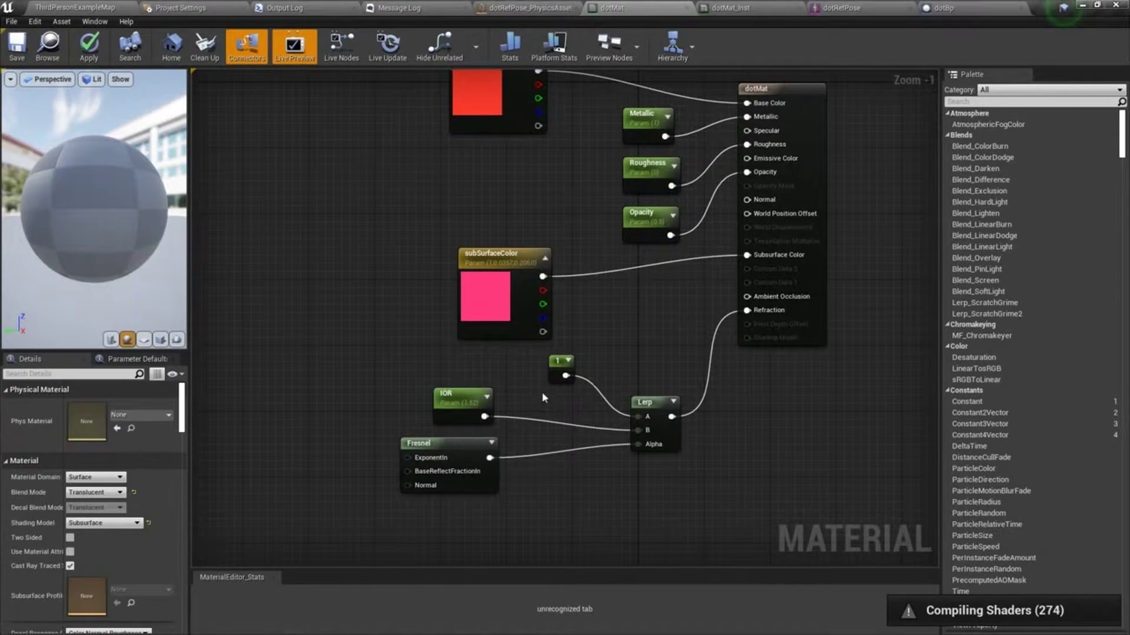
mouse_move(557, 368)
mouse_down()
mouse_move(574, 360)
mouse_move(549, 366)
mouse_up()
drag(463, 407, 471, 391)
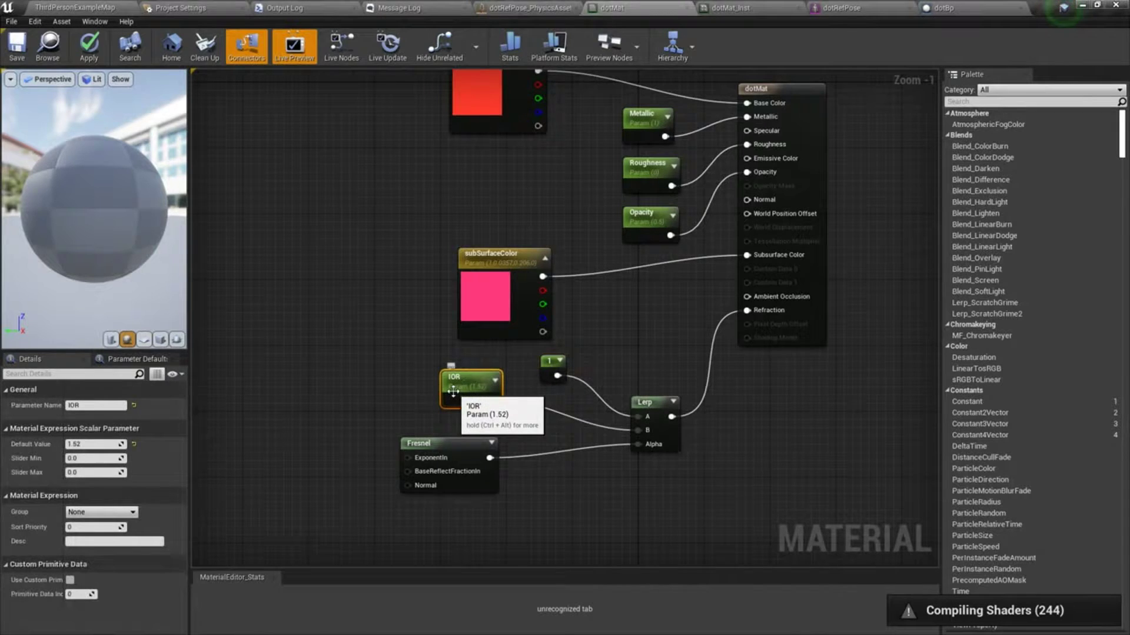
drag(443, 453, 451, 460)
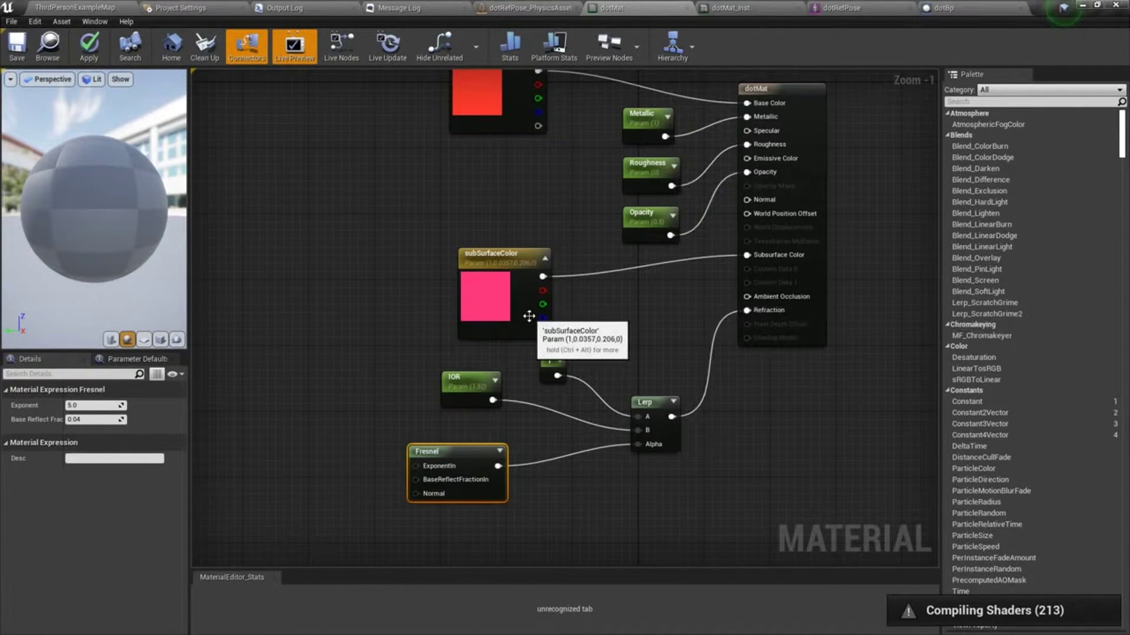
mouse_move(526, 318)
mouse_down()
mouse_move(516, 283)
mouse_move(517, 312)
mouse_up()
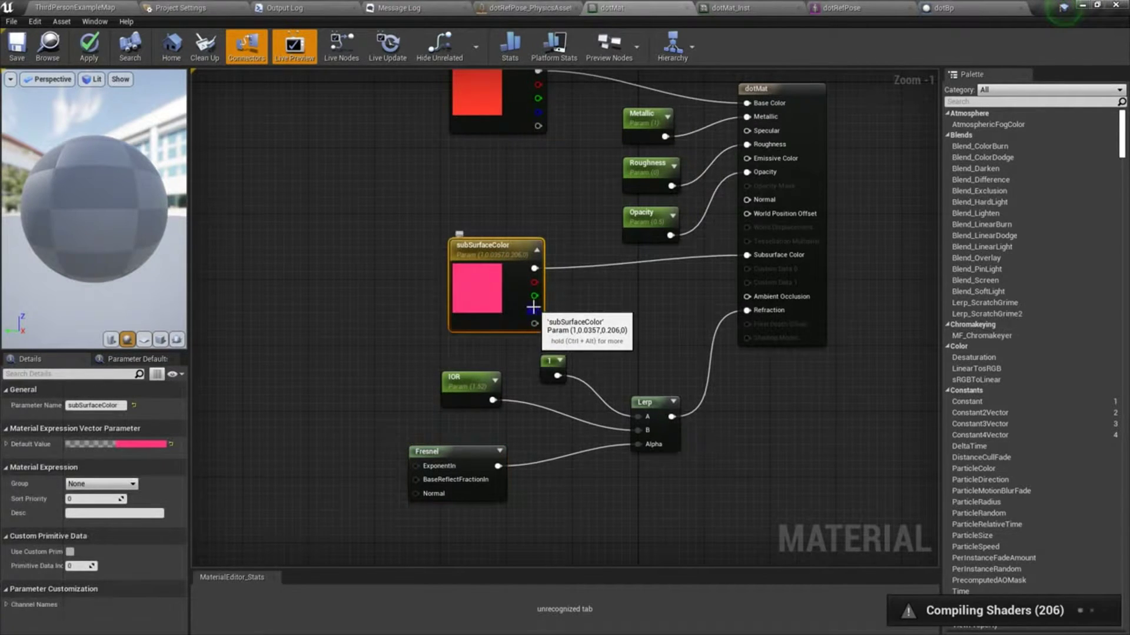
right_drag(543, 213, 562, 280)
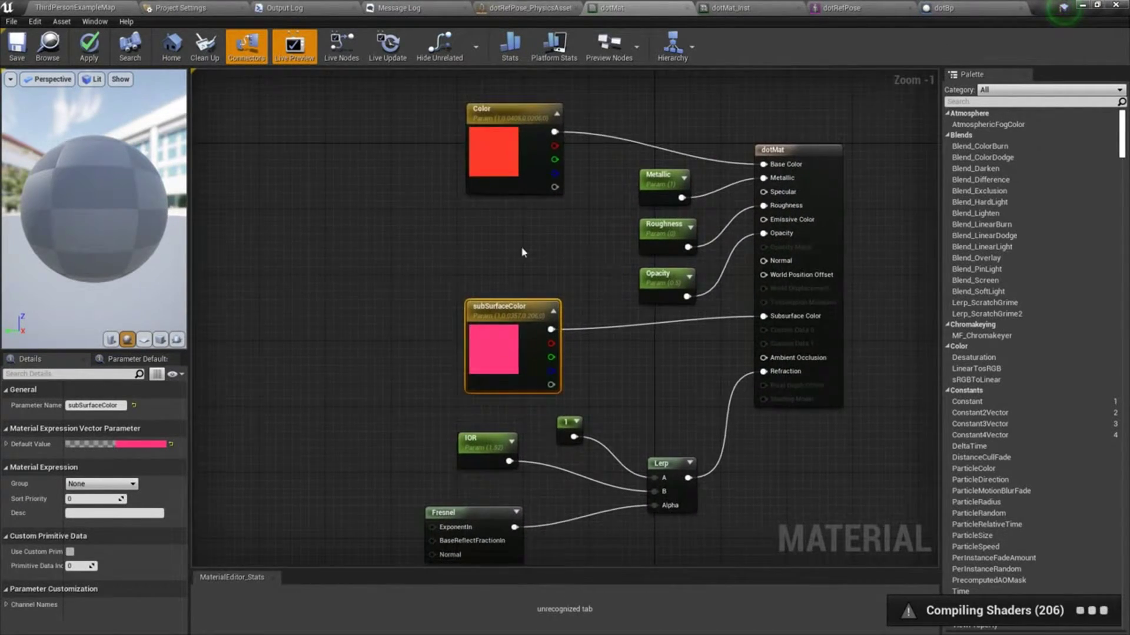
- Close the dotMat editor, answering No to discard the unapplied graph changes
click(75, 7)
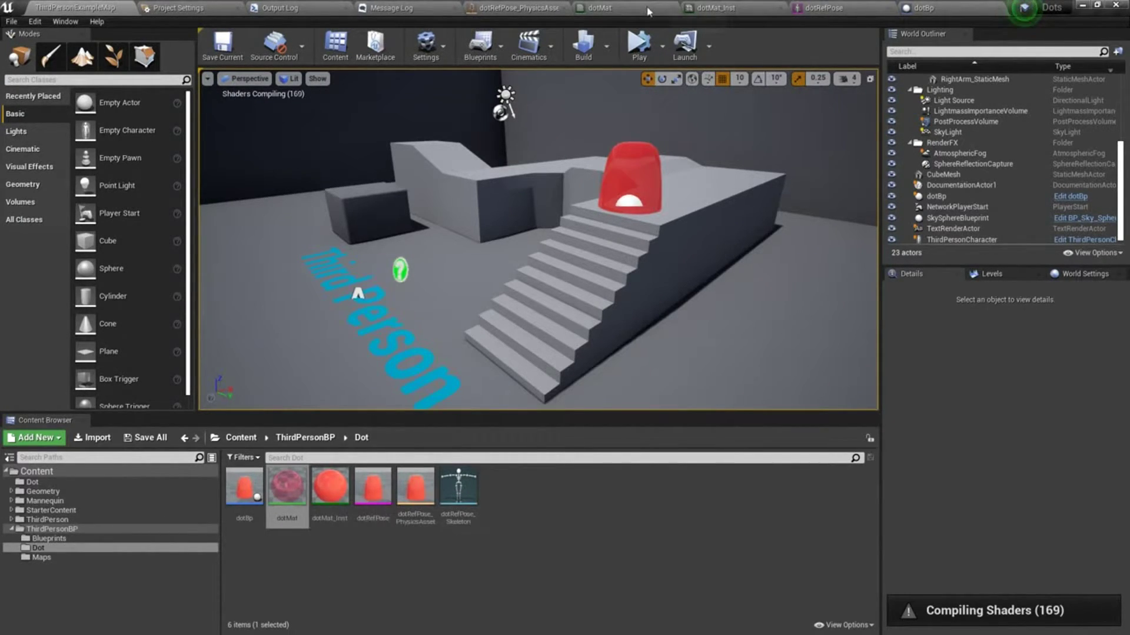
click(674, 9)
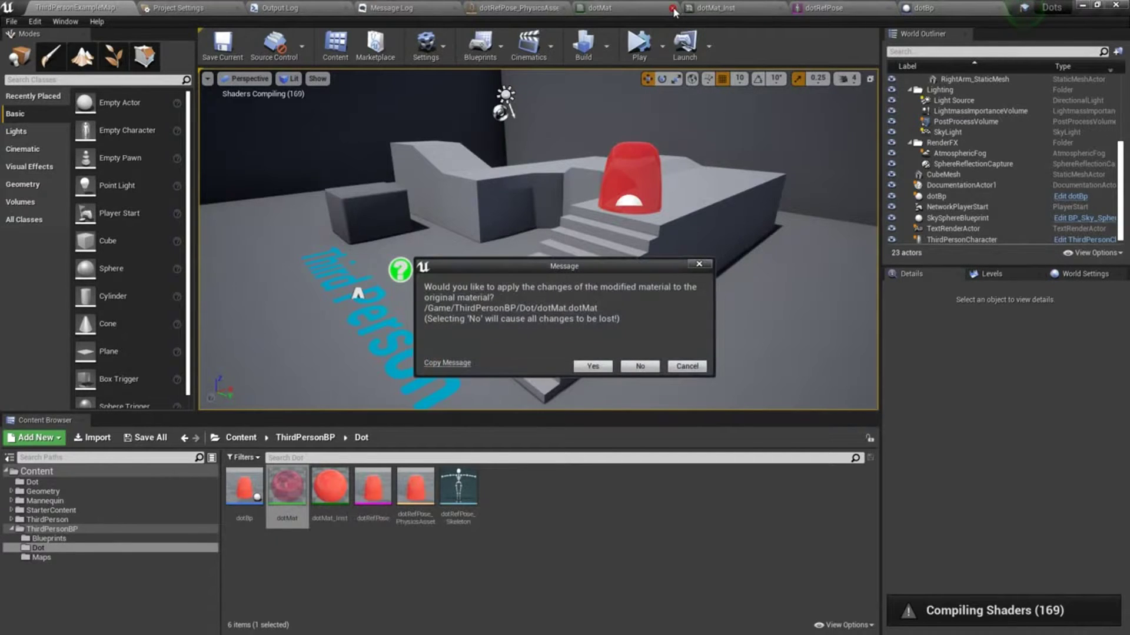
click(640, 367)
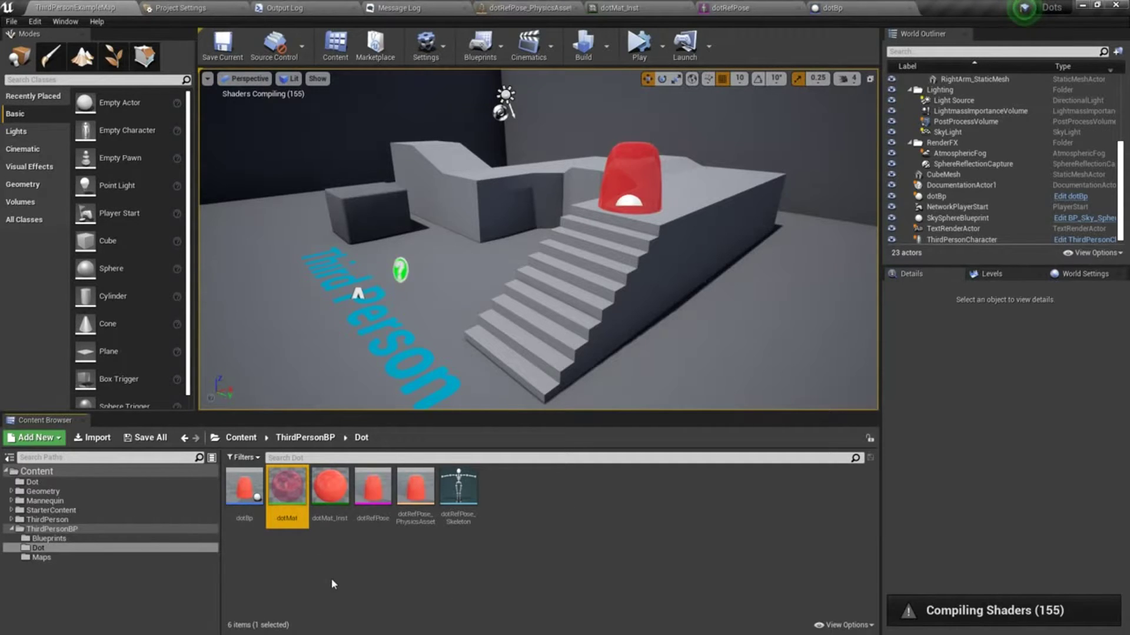
- In dotMat_Inst, set Metallic to 1.0, keep Opacity at 0.9, and reset Roughness to 0.0
double_click(346, 497)
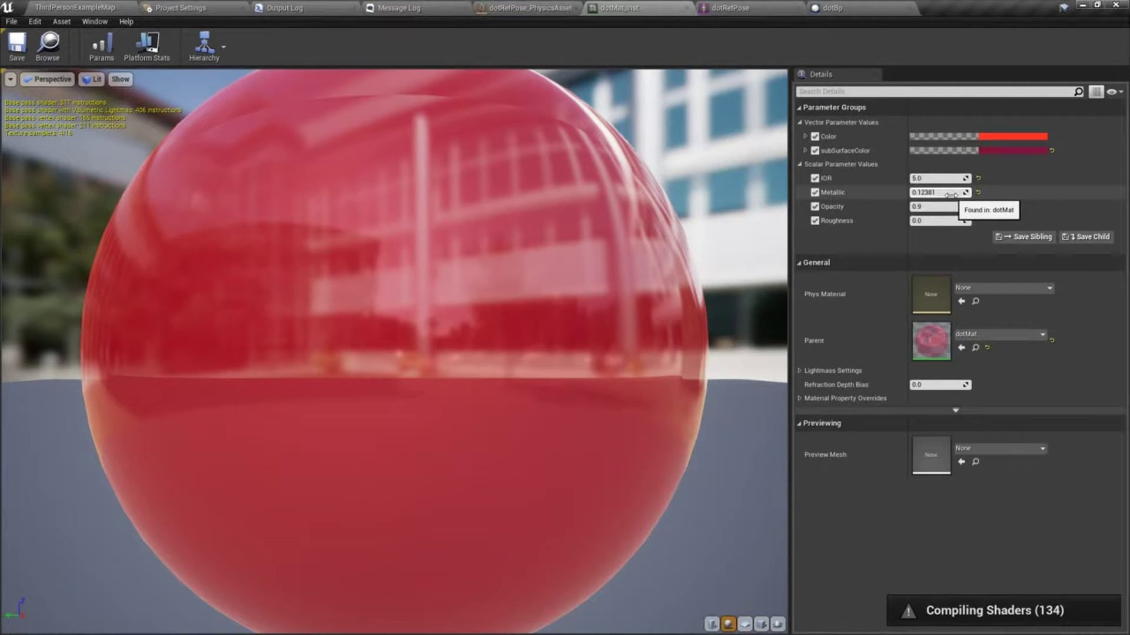
click(952, 193)
text(1)
key(Return)
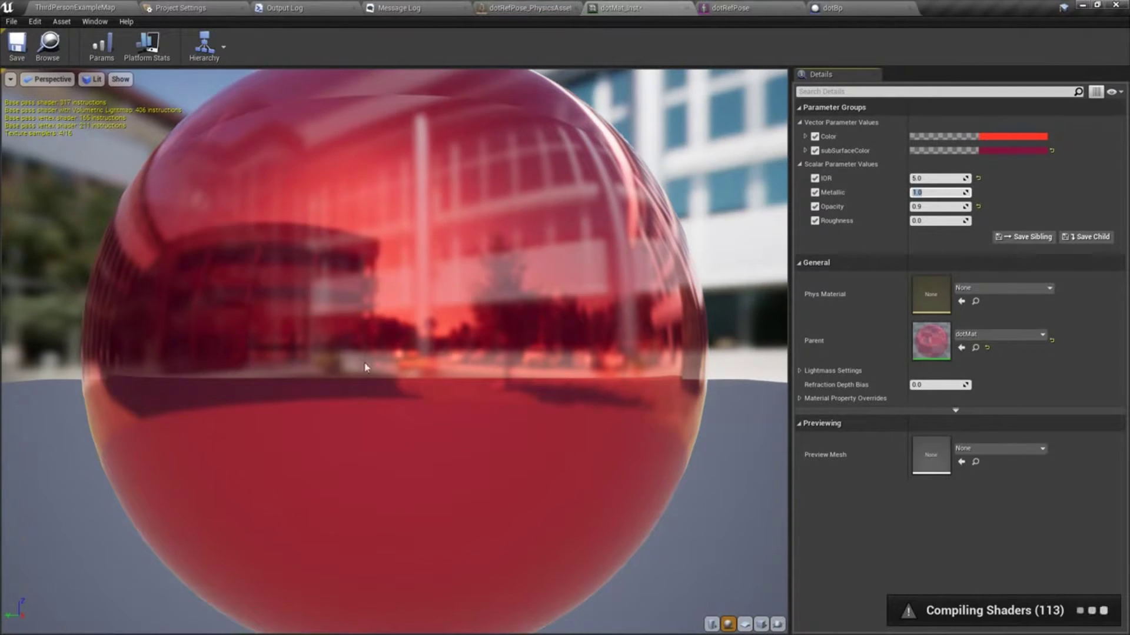
scroll(365, 368, down, 4)
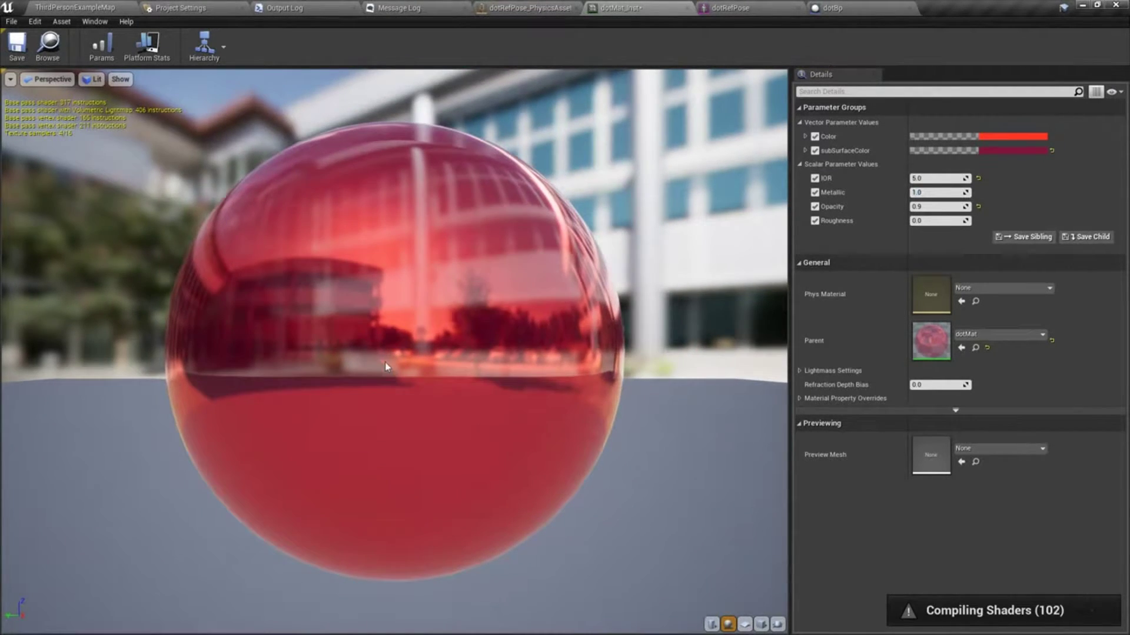
drag(386, 366, 353, 368)
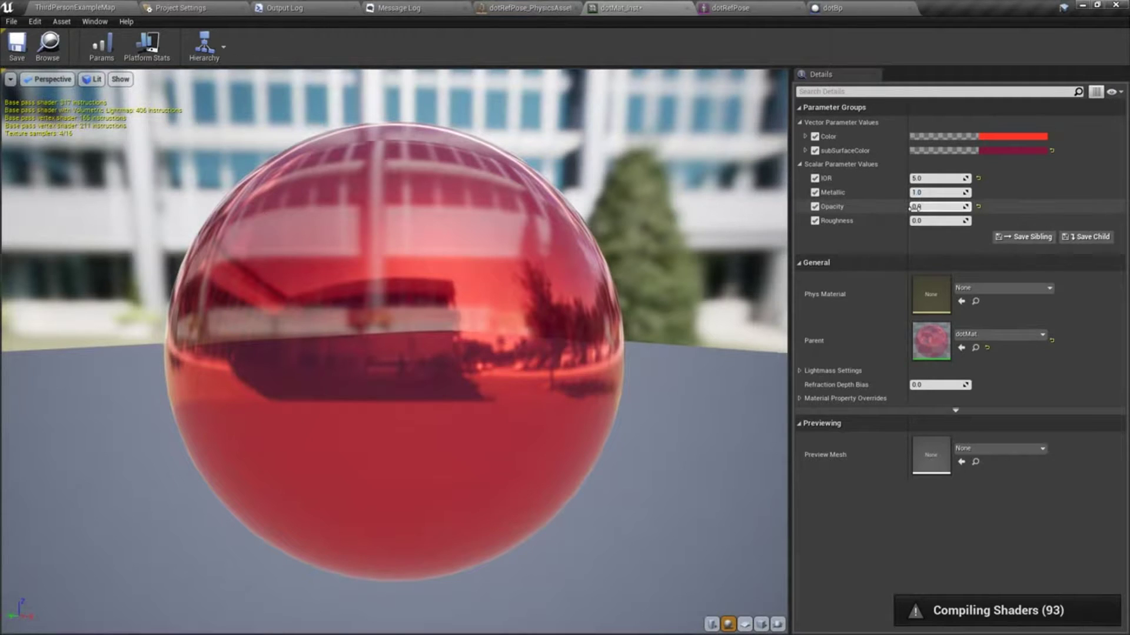
mouse_move(954, 207)
mouse_down()
mouse_move(988, 207)
mouse_move(924, 221)
mouse_move(977, 220)
mouse_move(948, 220)
mouse_up()
click(978, 221)
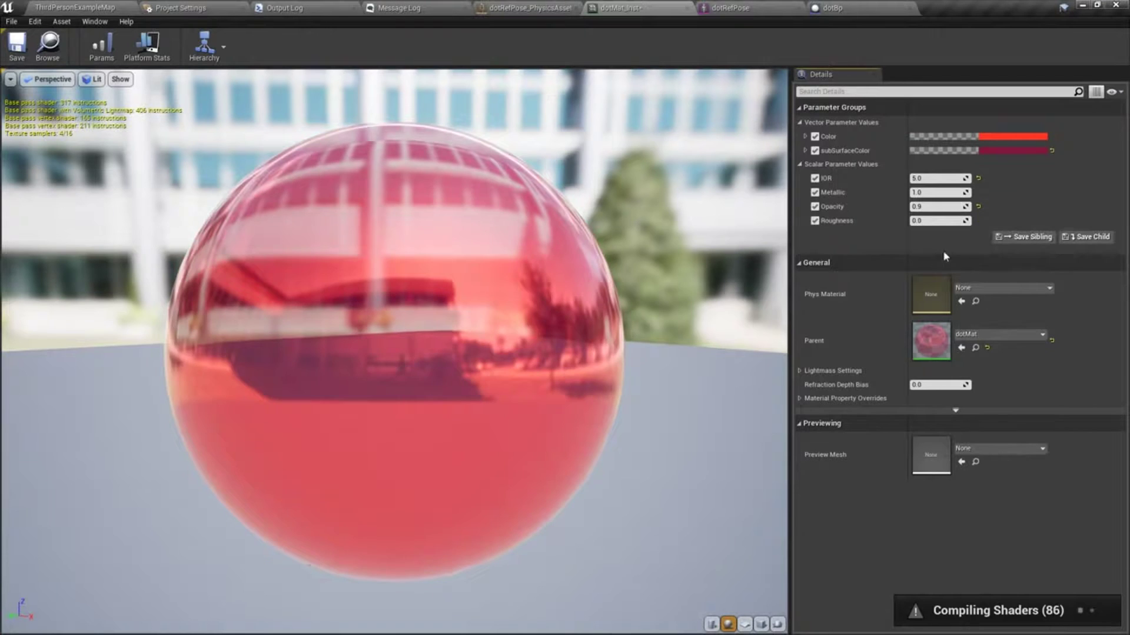
drag(360, 353, 388, 294)
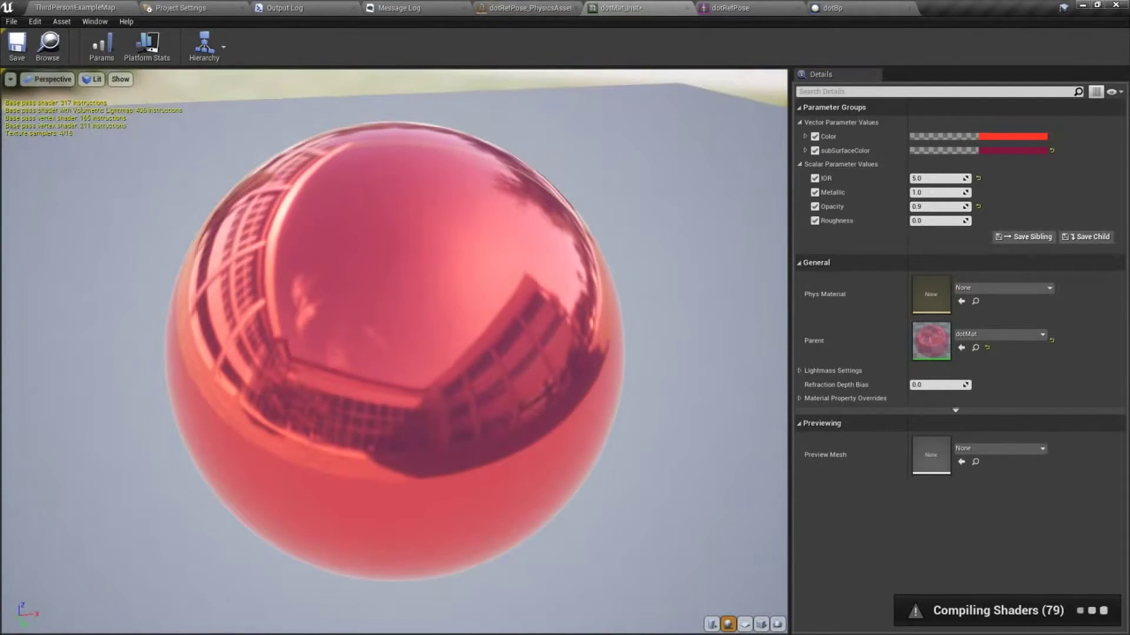
- Change the dotMat_Inst Color parameter to bright green
click(1005, 137)
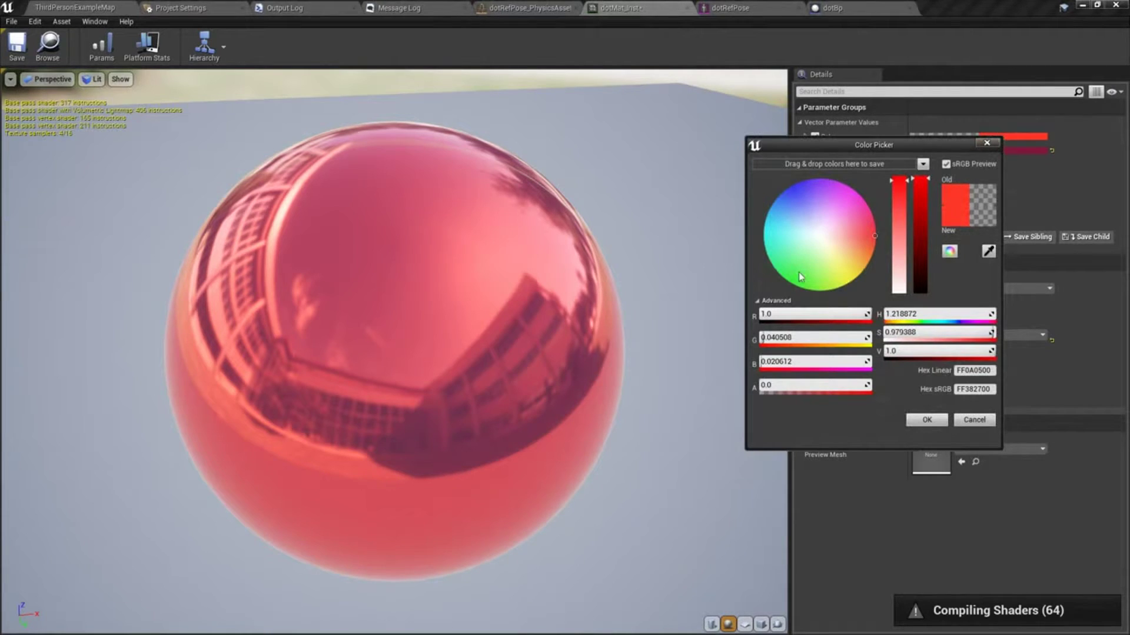
click(806, 291)
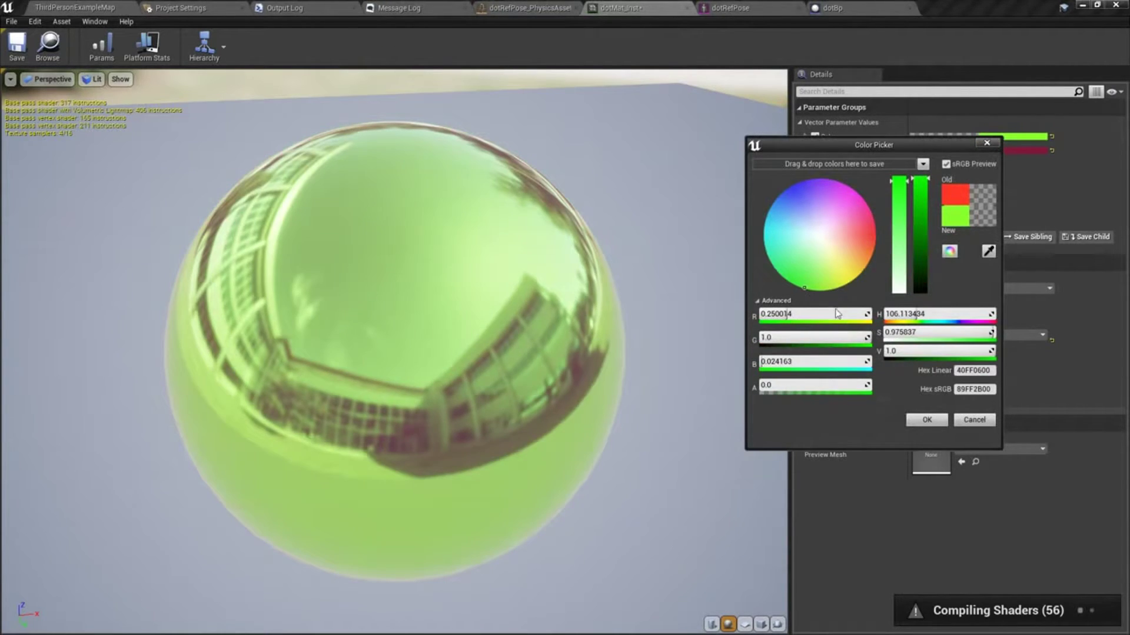
click(927, 419)
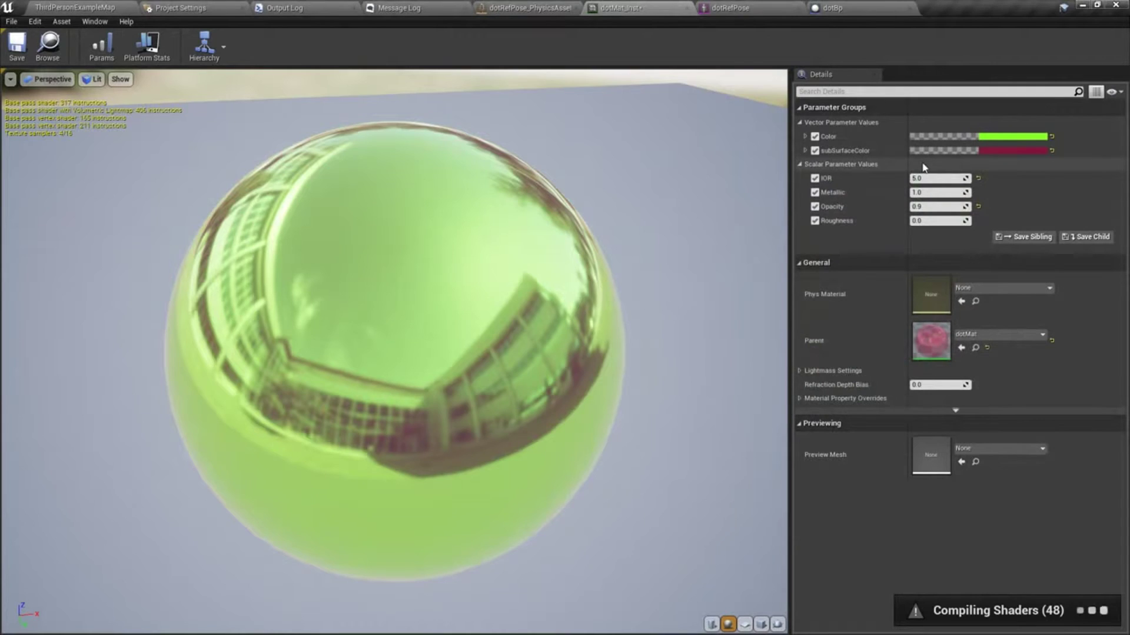
- Set subSurfaceColor to a dark olive green (sRGB 6C7E1E)
click(997, 151)
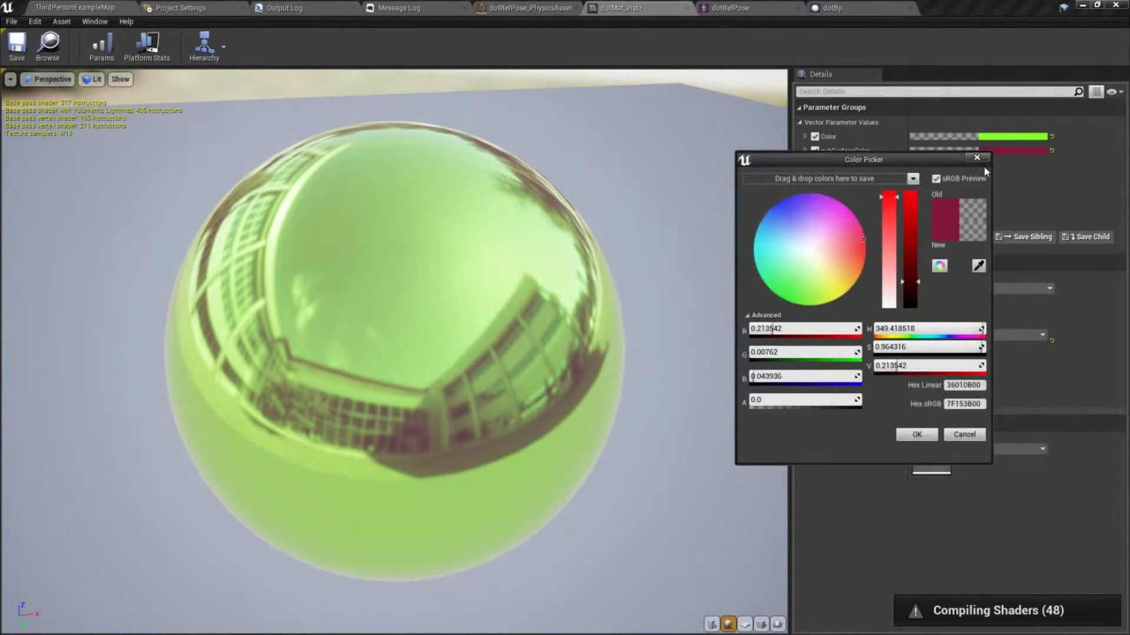
click(822, 303)
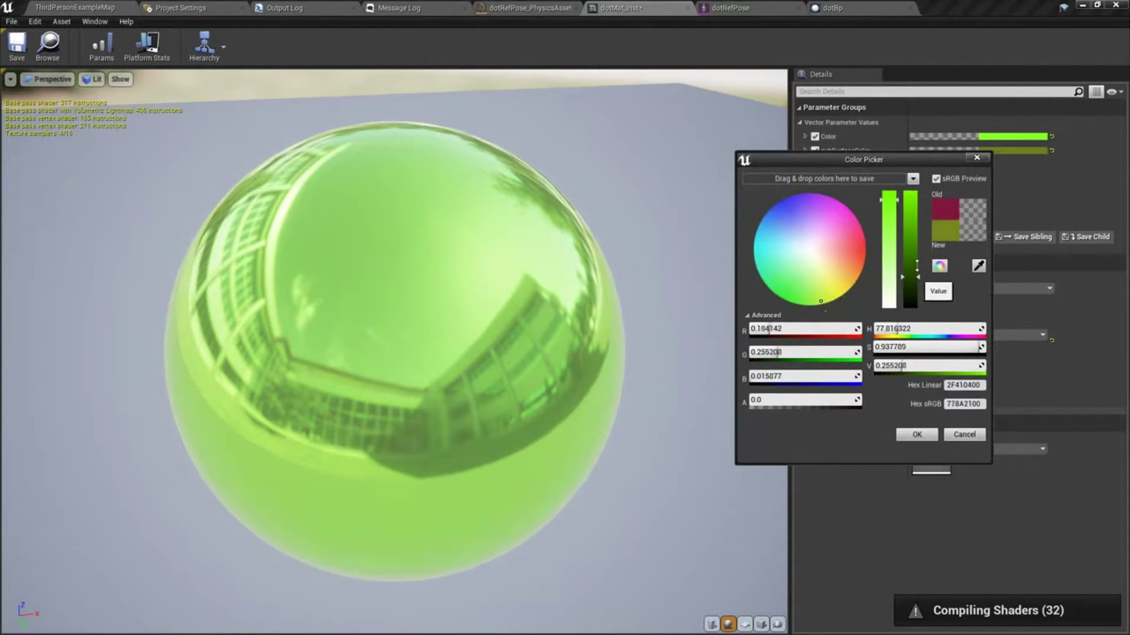
drag(909, 287, 918, 207)
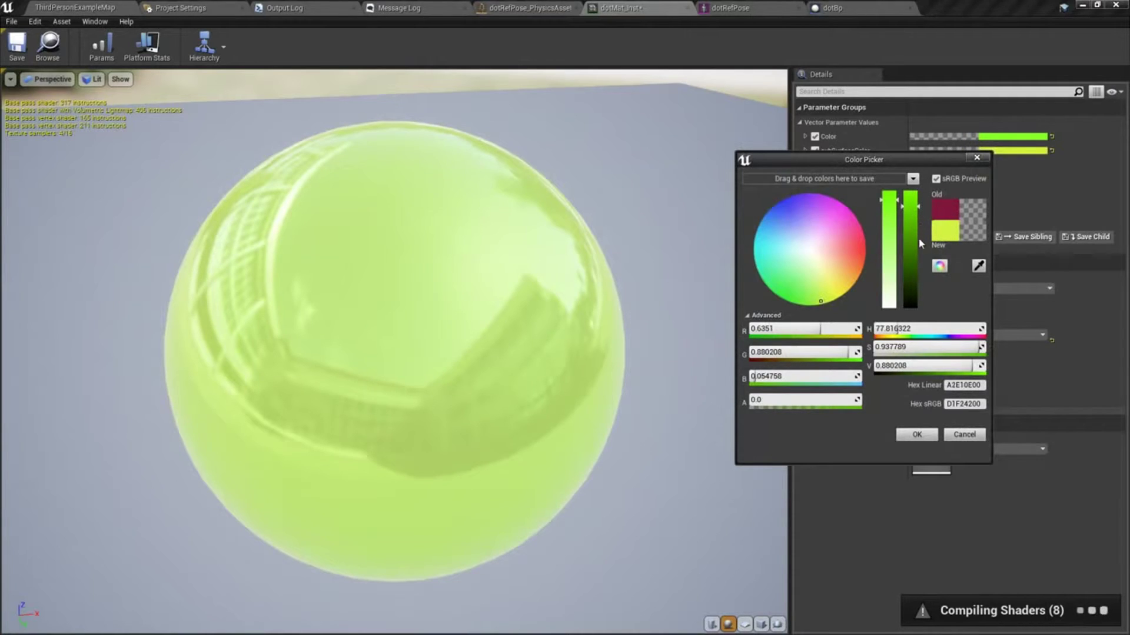
drag(920, 210, 919, 276)
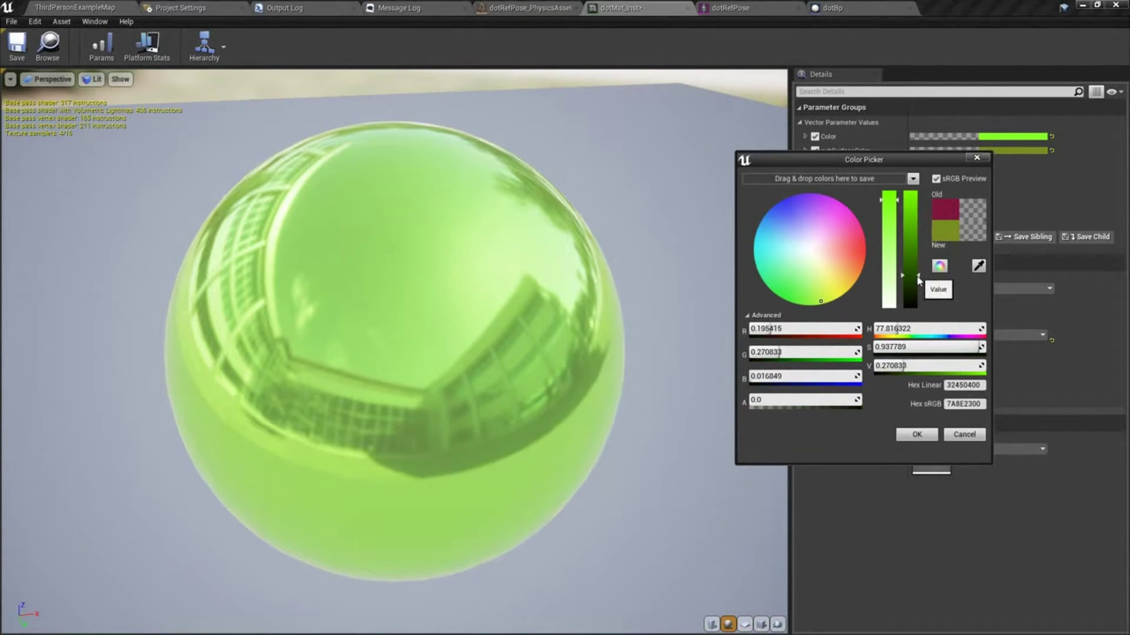
drag(919, 280, 916, 292)
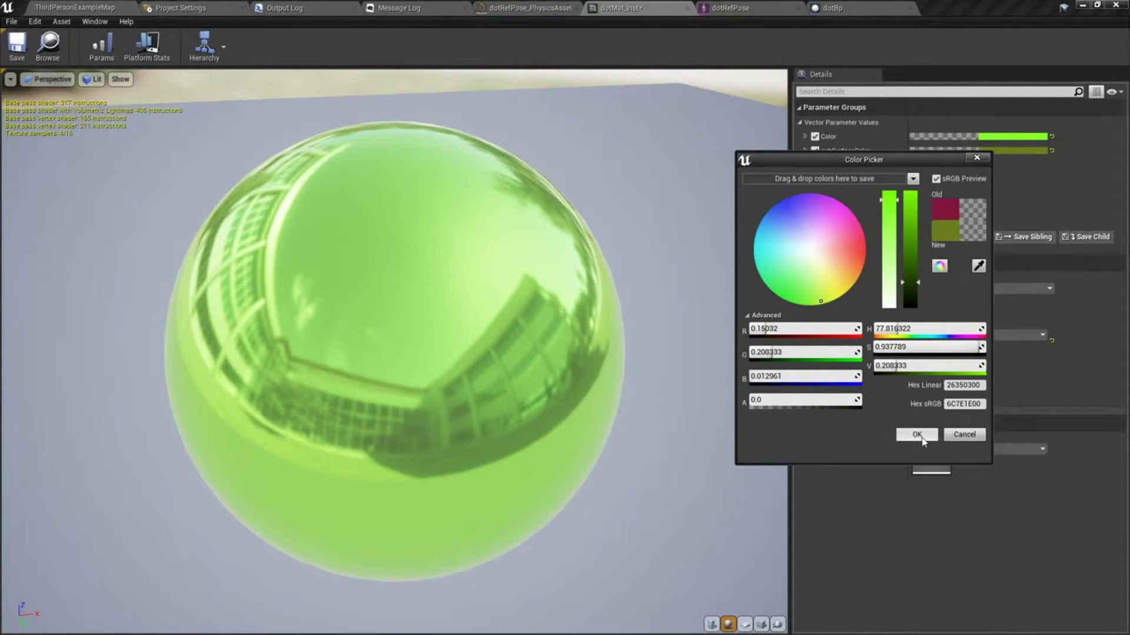
click(916, 436)
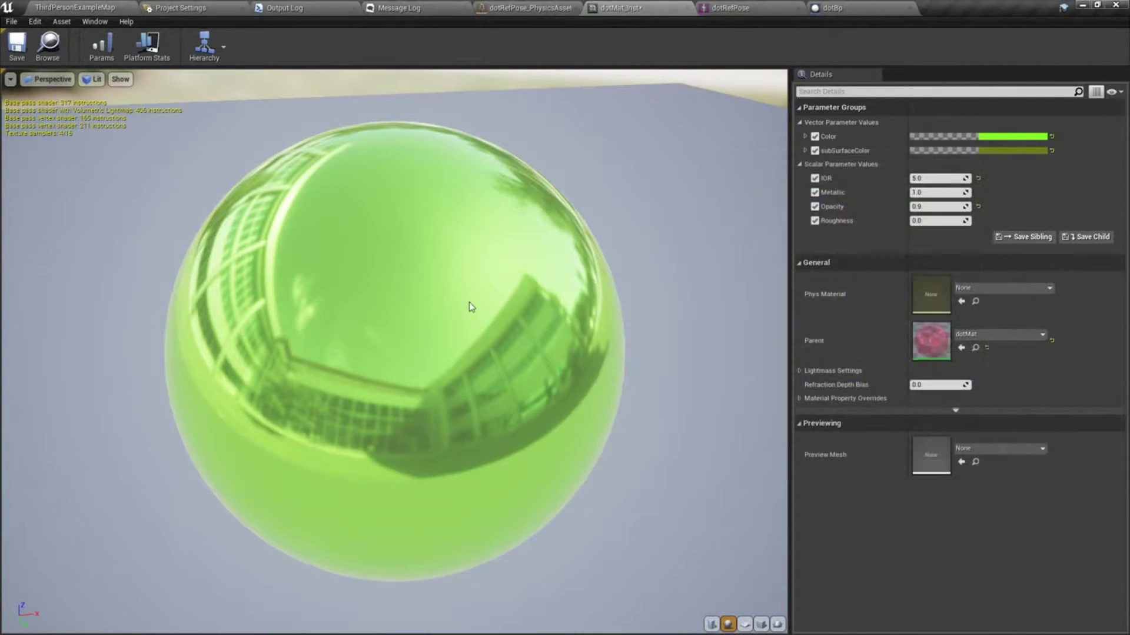
- Open the dotRefPose mesh and assign dotMat_Inst to its material slot
click(70, 9)
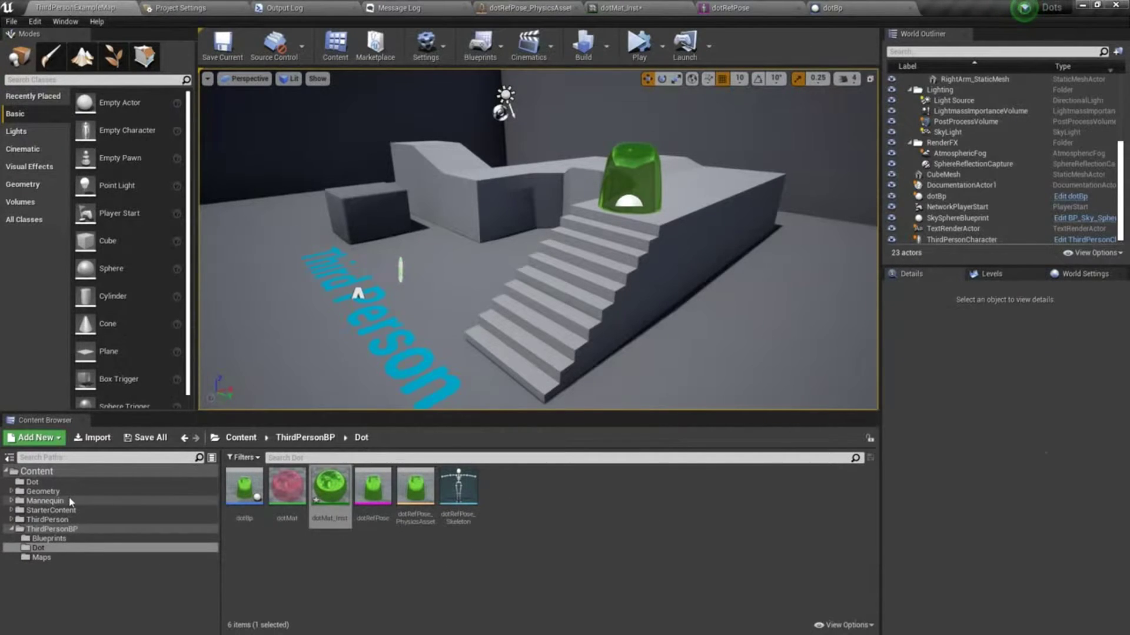
click(53, 483)
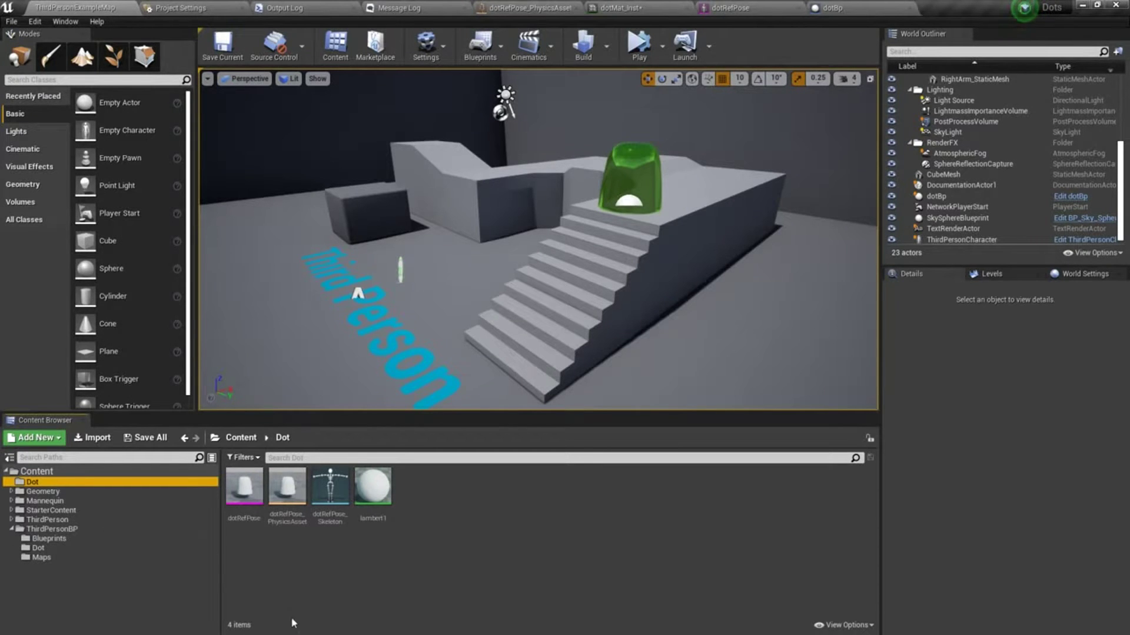
double_click(244, 487)
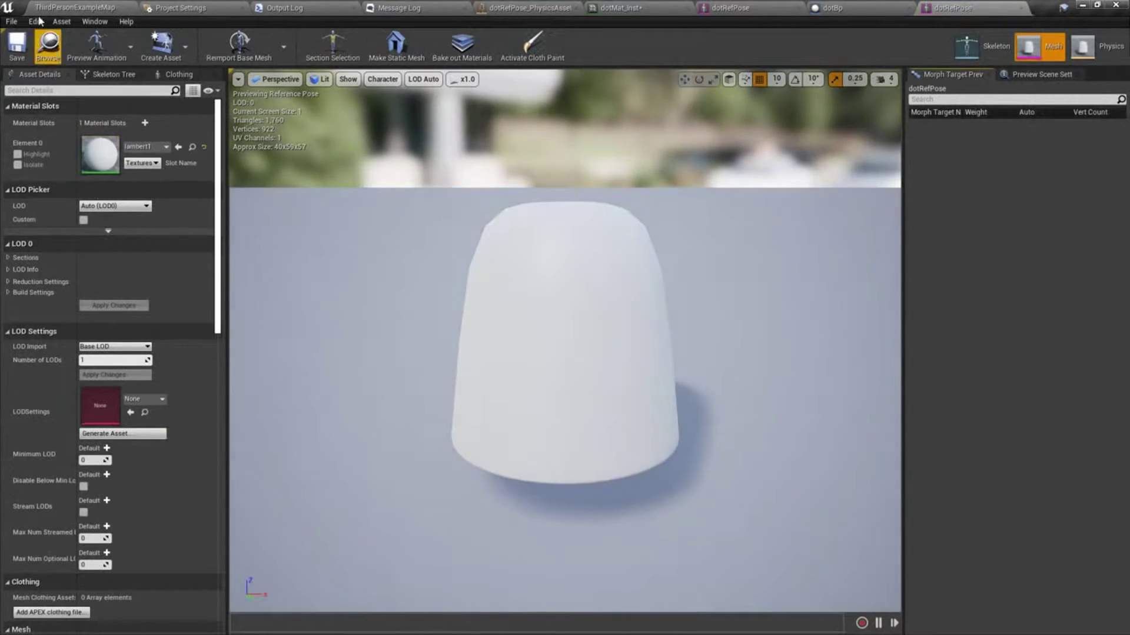
click(76, 8)
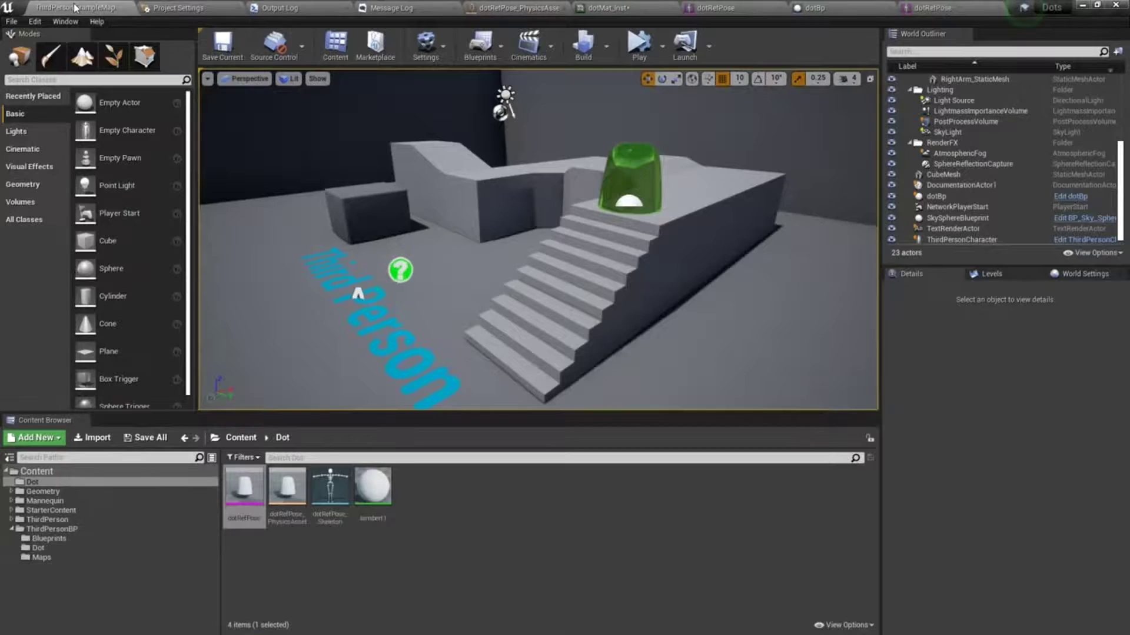
click(39, 548)
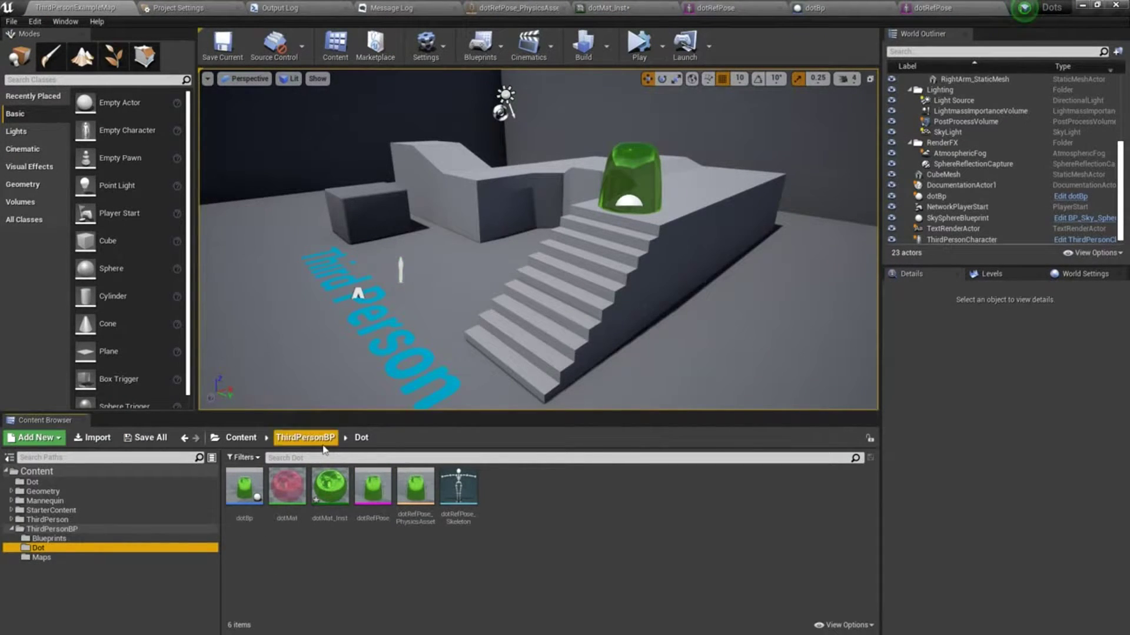
click(329, 487)
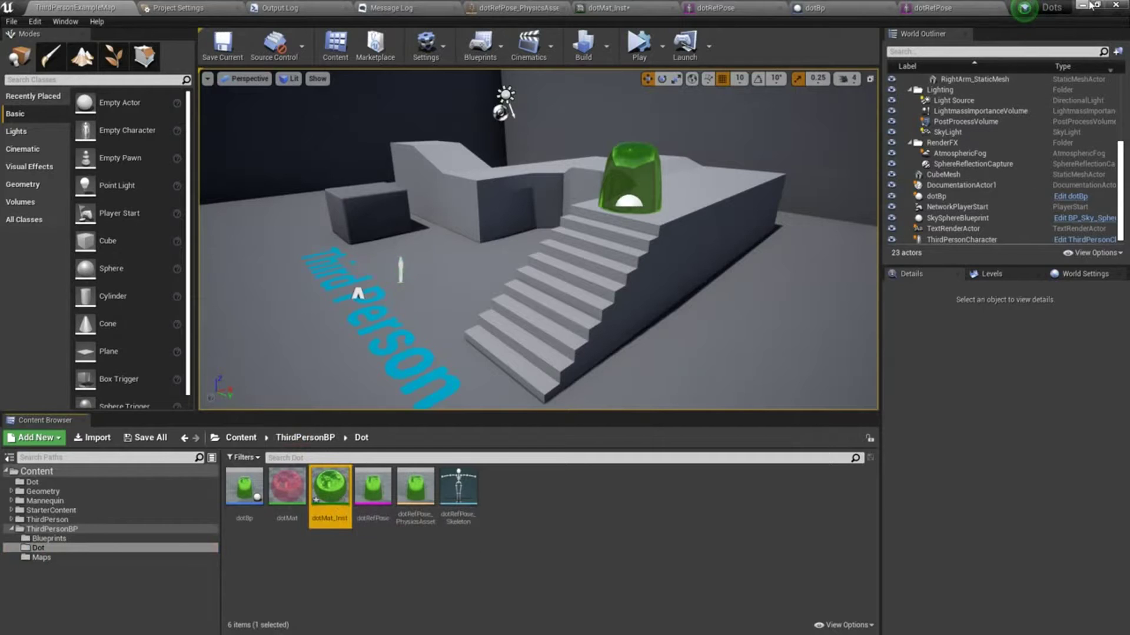
click(938, 10)
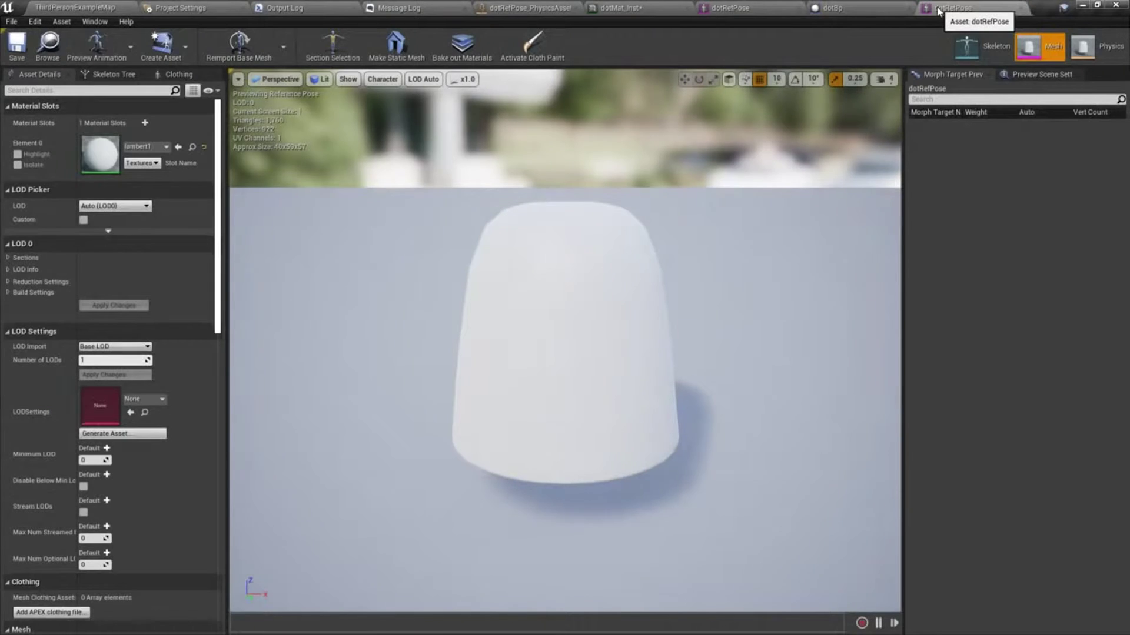
click(178, 147)
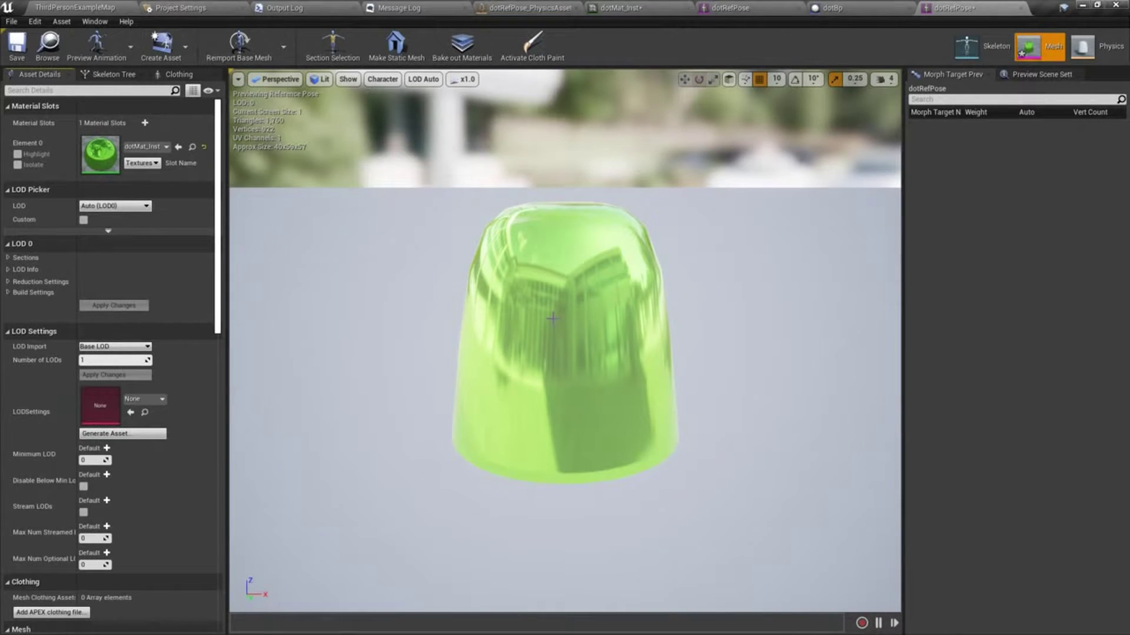
- Inspect the green mesh in the preview, save dotRefPose, then close its editor and dotBp
right_drag(637, 353, 877, 339)
key(a)
key(s)
key(w)
key(w)
key(s)
key(a)
key(w)
mouse_move(778, 237)
right_down()
mouse_move(745, 253)
mouse_move(777, 238)
right_up()
key(s)
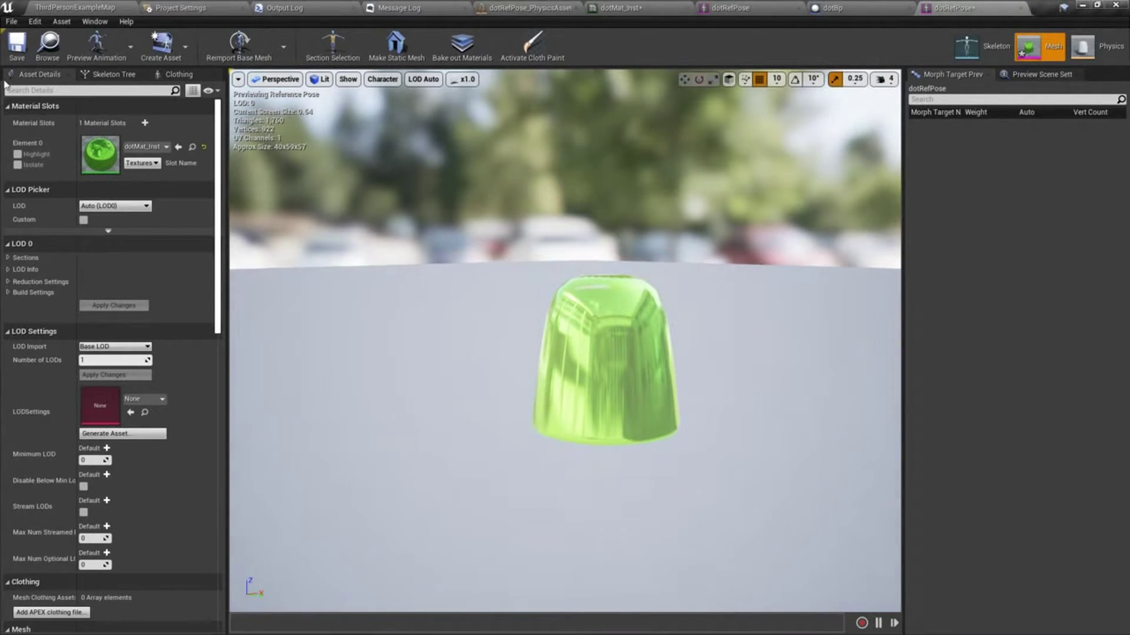
click(17, 44)
click(798, 8)
click(798, 8)
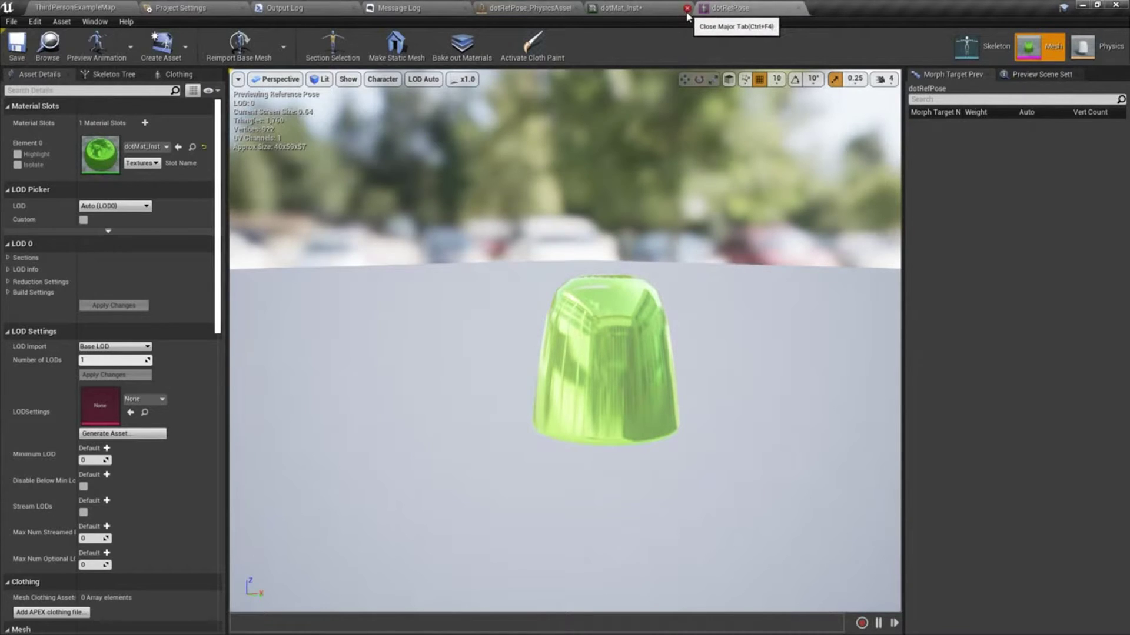
- Close the remaining asset editors, including dotMat_Inst, and bring ThirdPersonExampleMap to the front
click(658, 13)
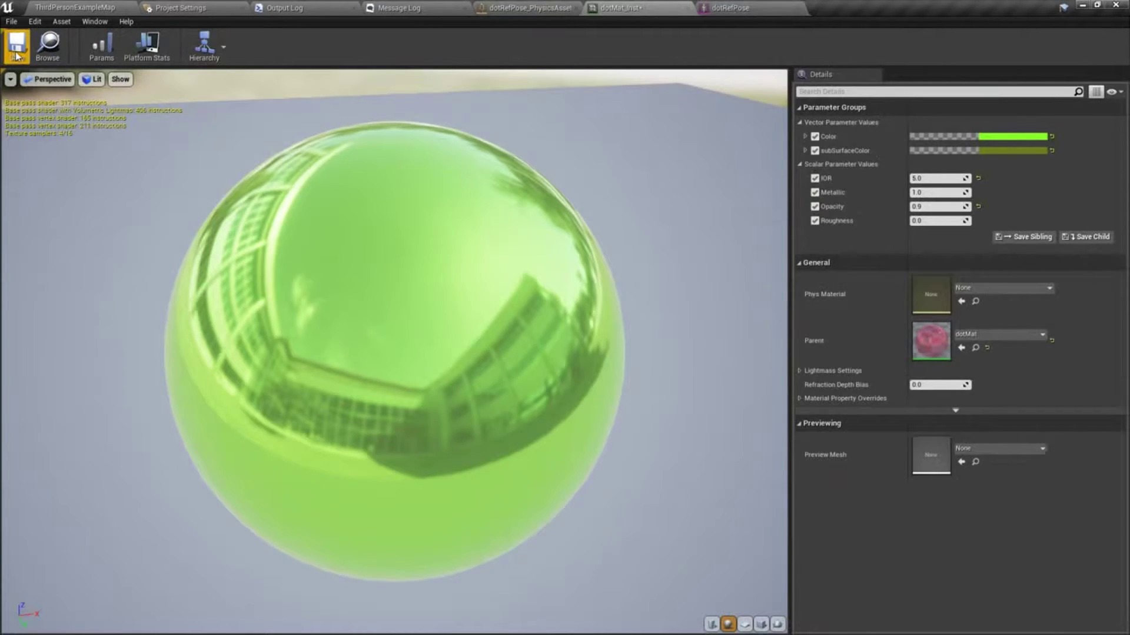
click(685, 9)
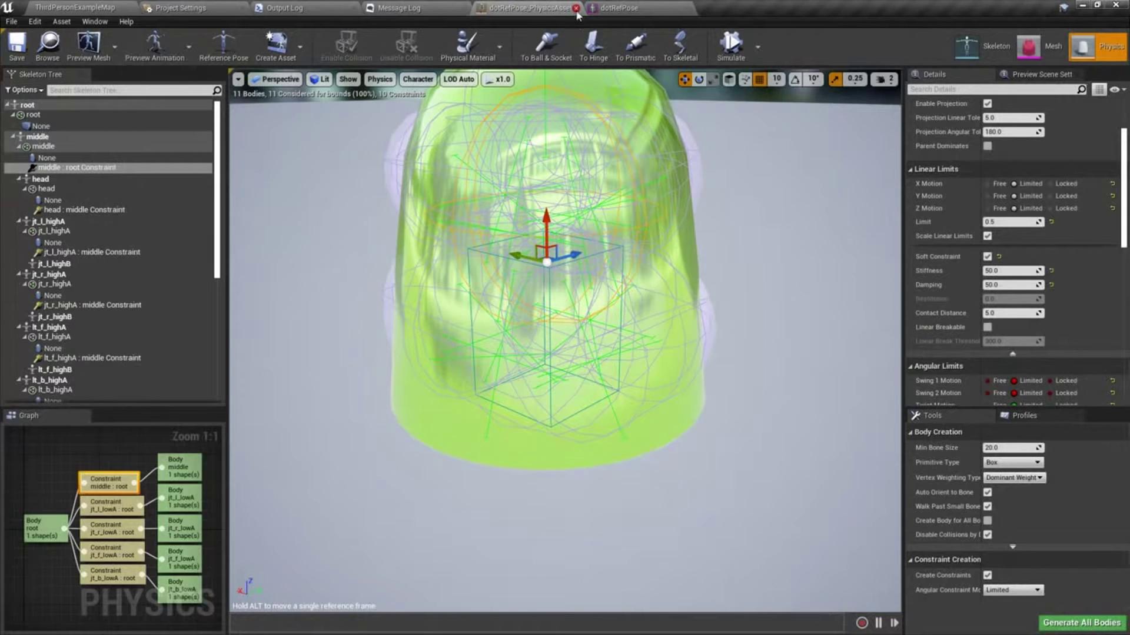
click(633, 9)
click(113, 7)
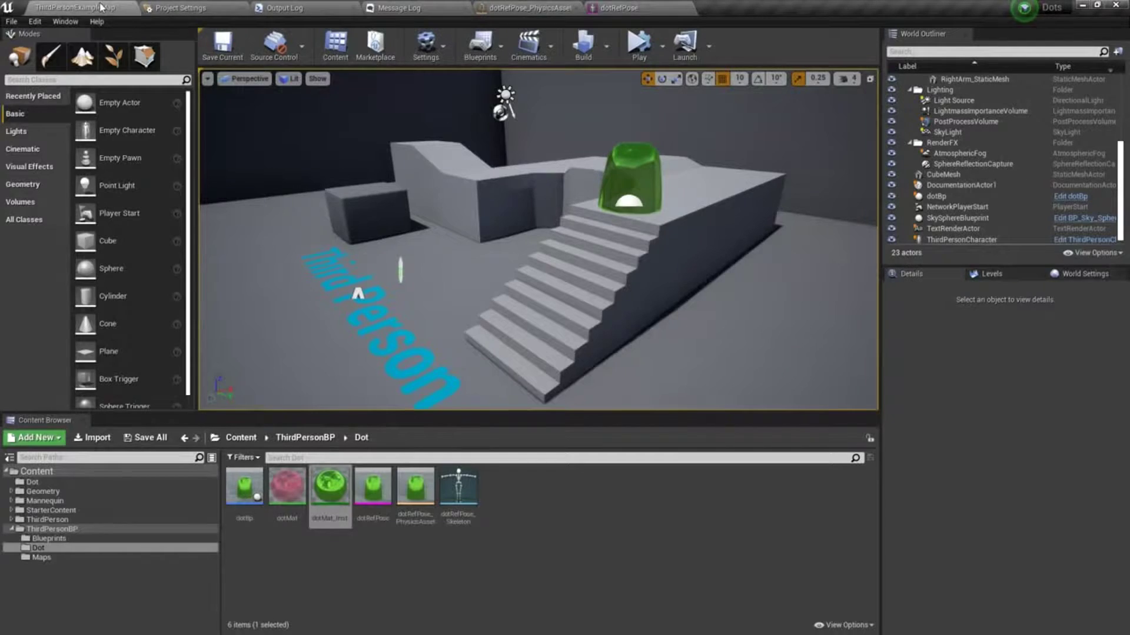
- Open dotRefPose_PhysicsAsset from Content > Dot, adjust camera speed and fly toward the green mesh
click(32, 482)
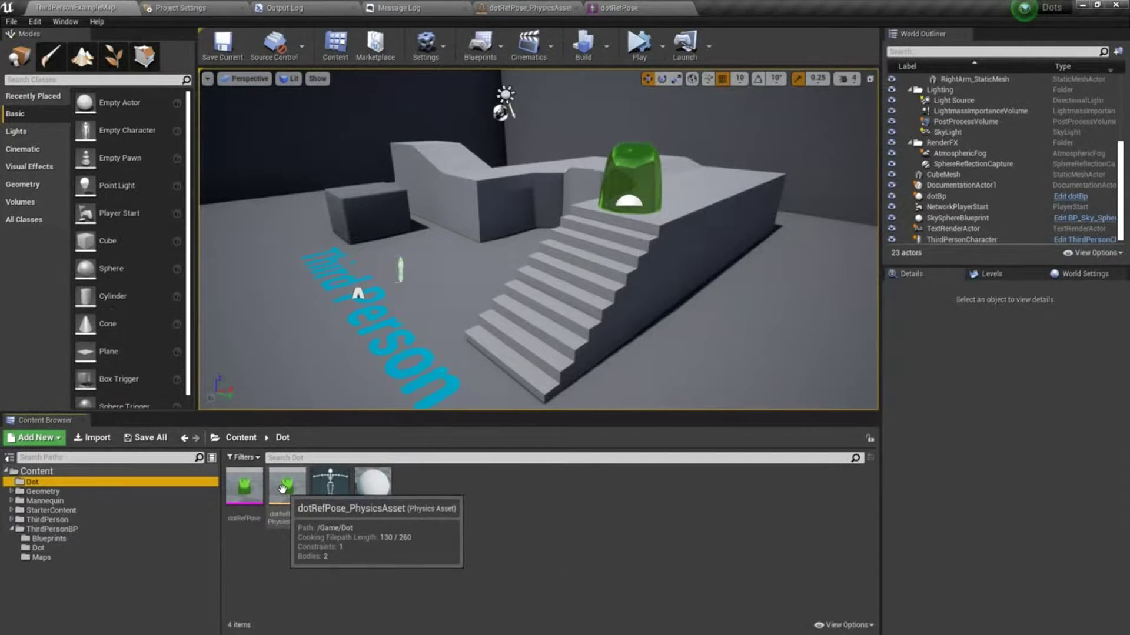
click(279, 474)
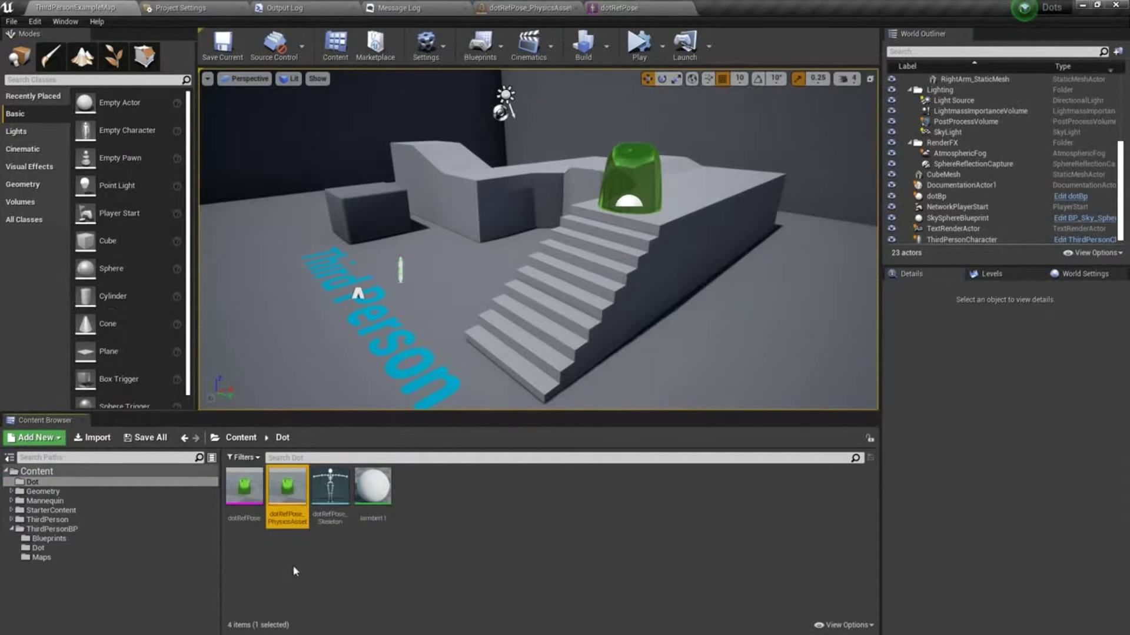
double_click(286, 488)
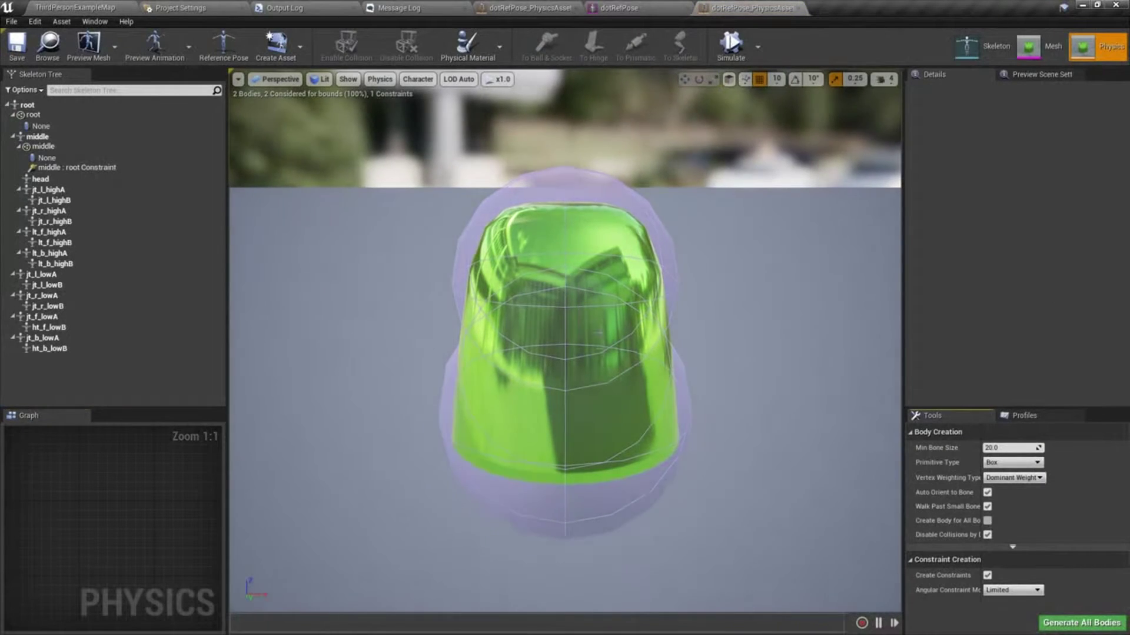
right_drag(598, 333, 730, 291)
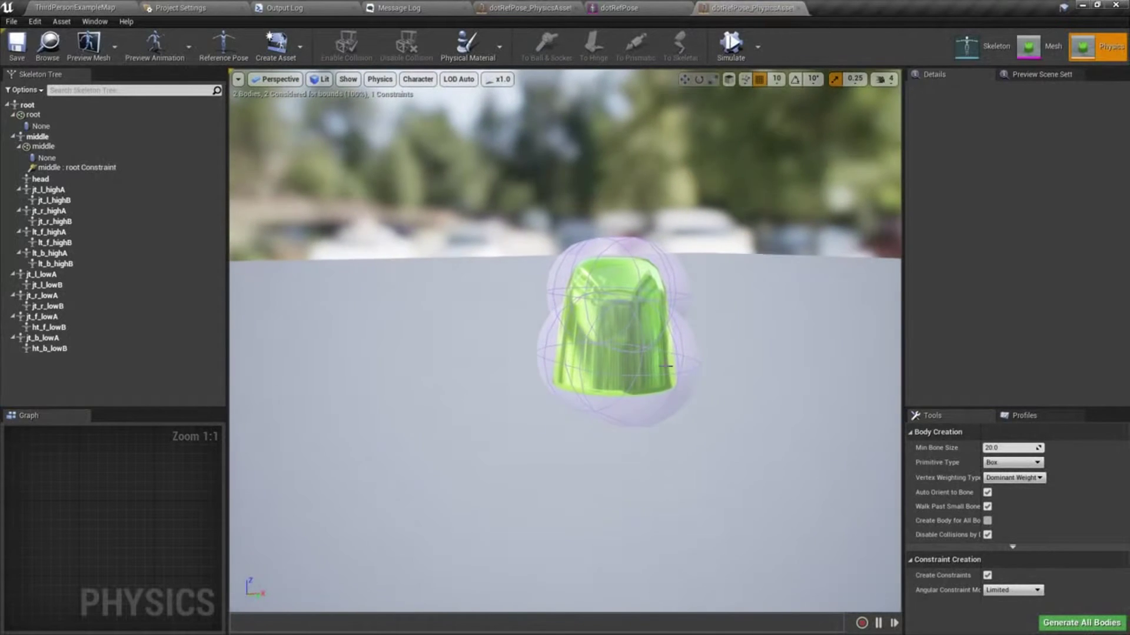
click(884, 78)
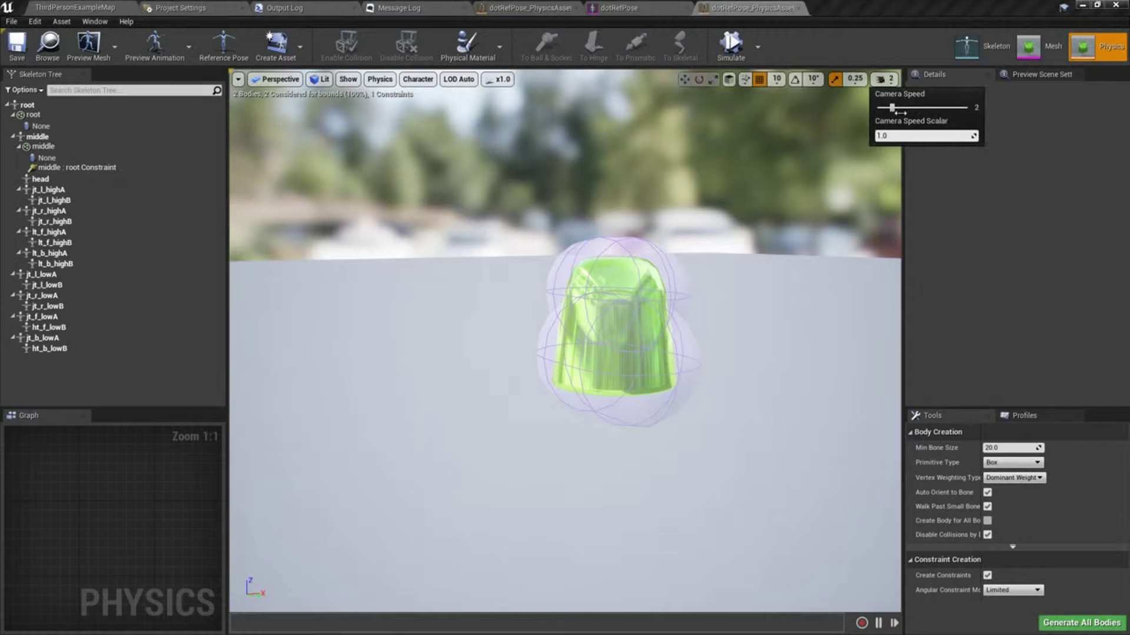
right_drag(824, 194, 917, 198)
key(w)
key(a)
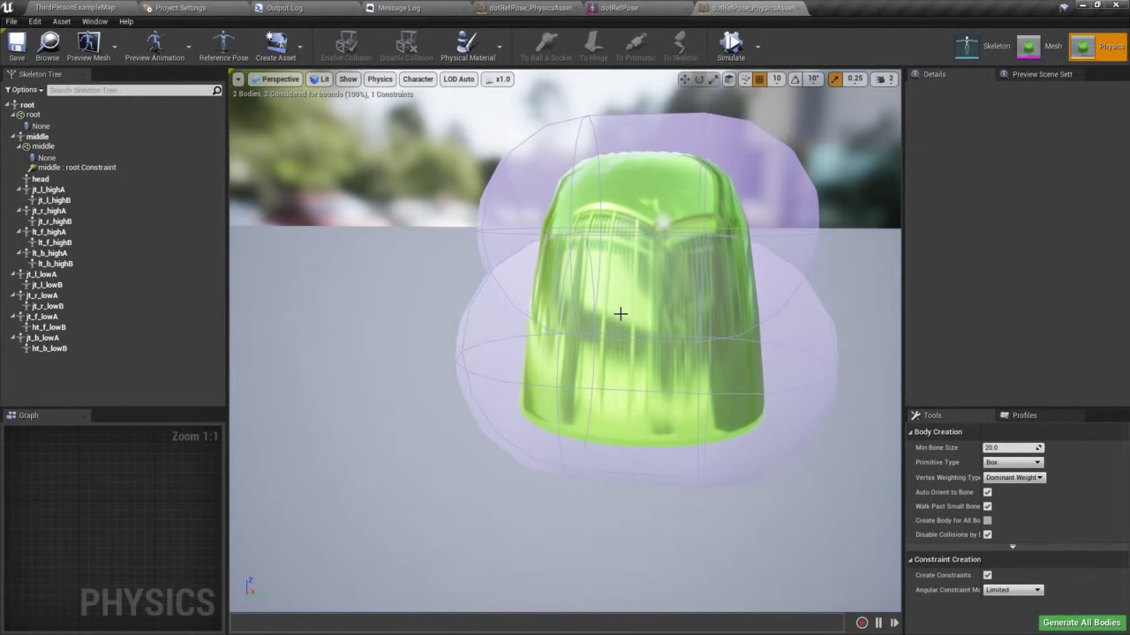
click(730, 48)
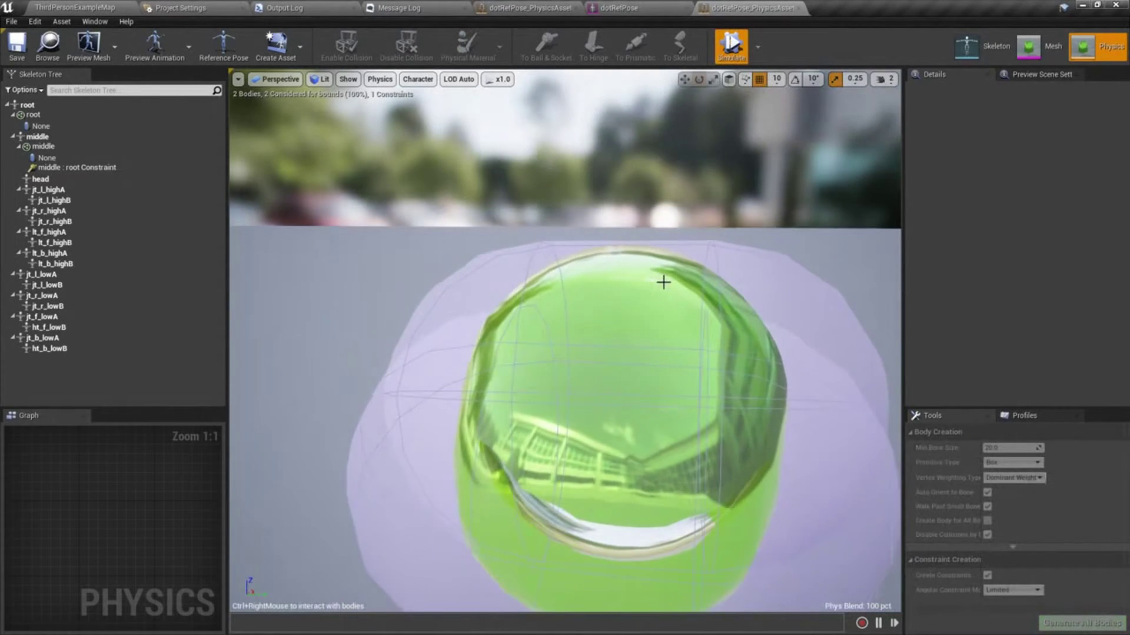
alt+drag(754, 253, 709, 253)
right_drag(709, 253, 656, 280)
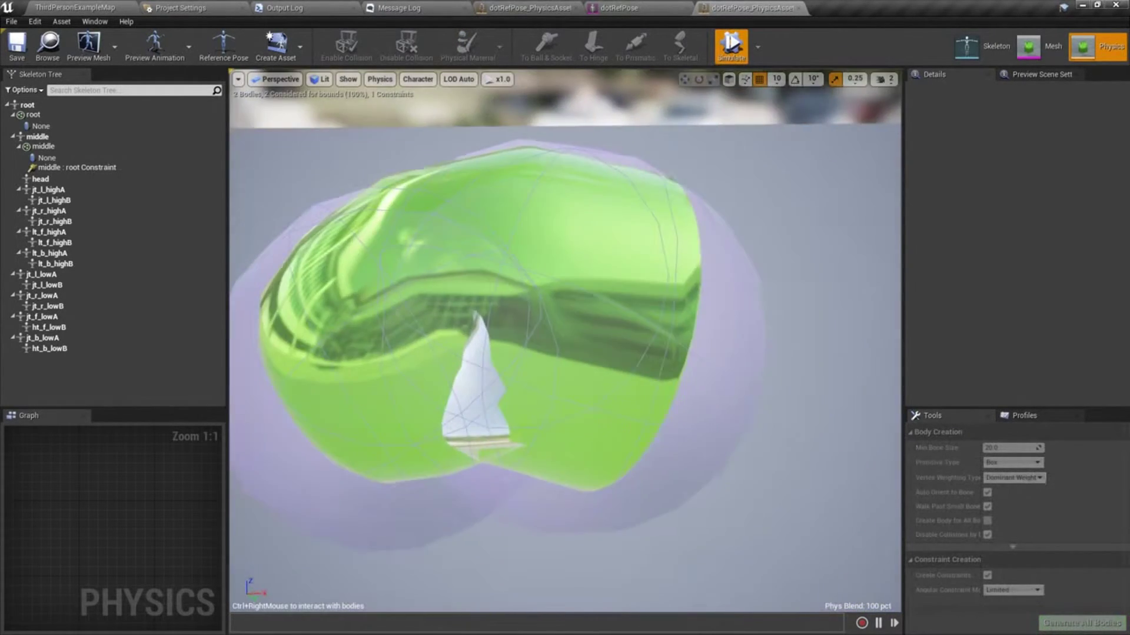
mouse_move(777, 191)
right_down()
mouse_move(778, 202)
mouse_move(736, 206)
mouse_move(776, 191)
right_up()
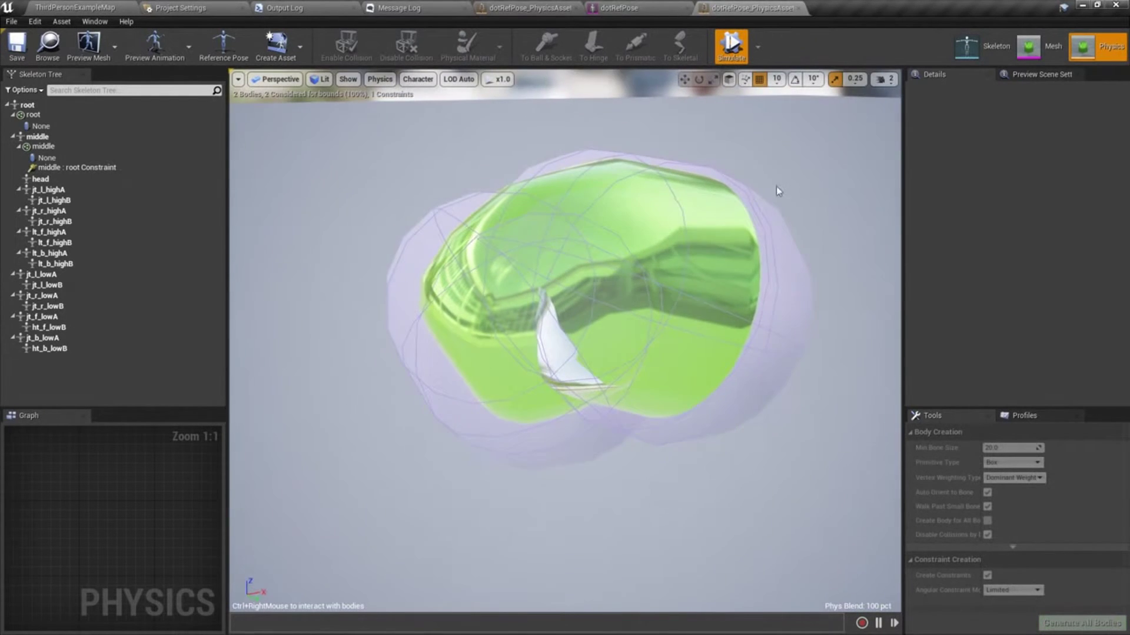
click(731, 44)
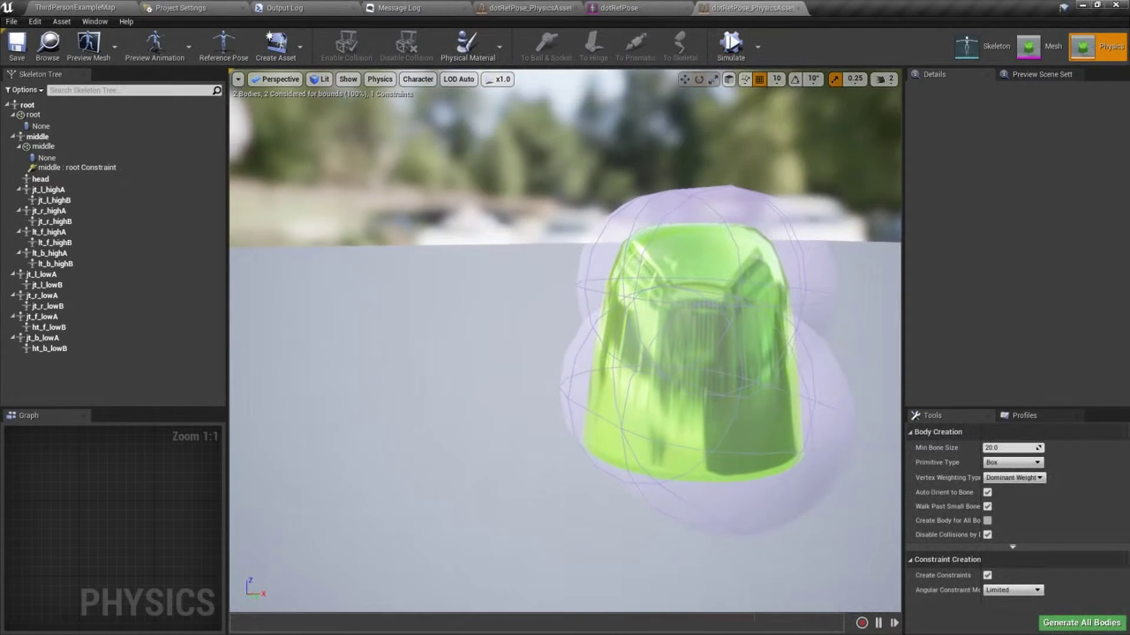
click(733, 55)
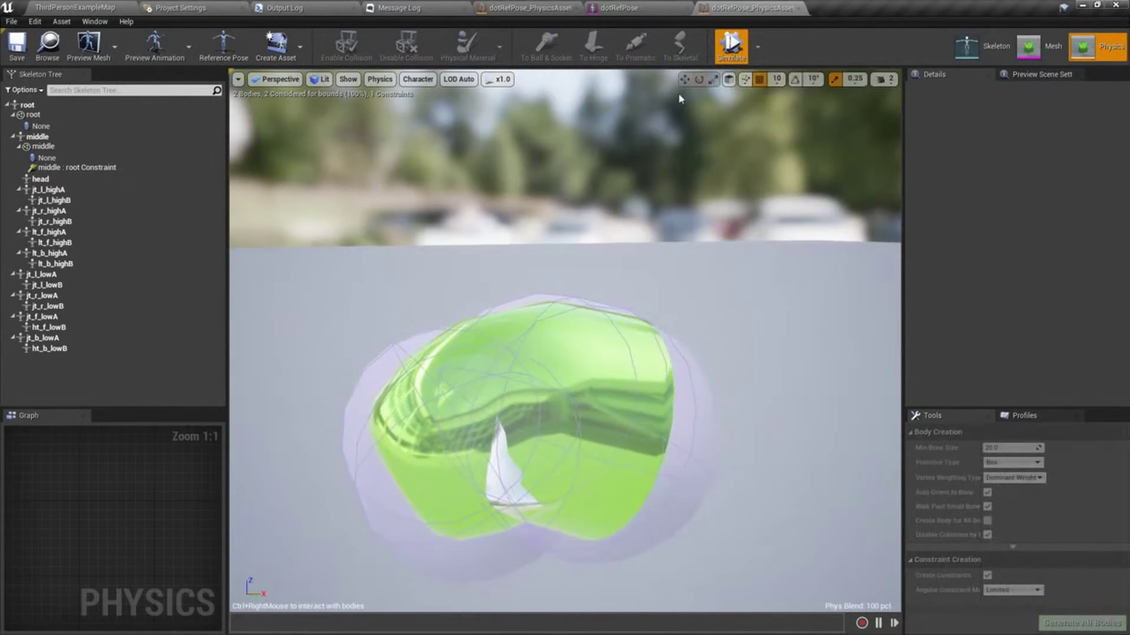
click(723, 50)
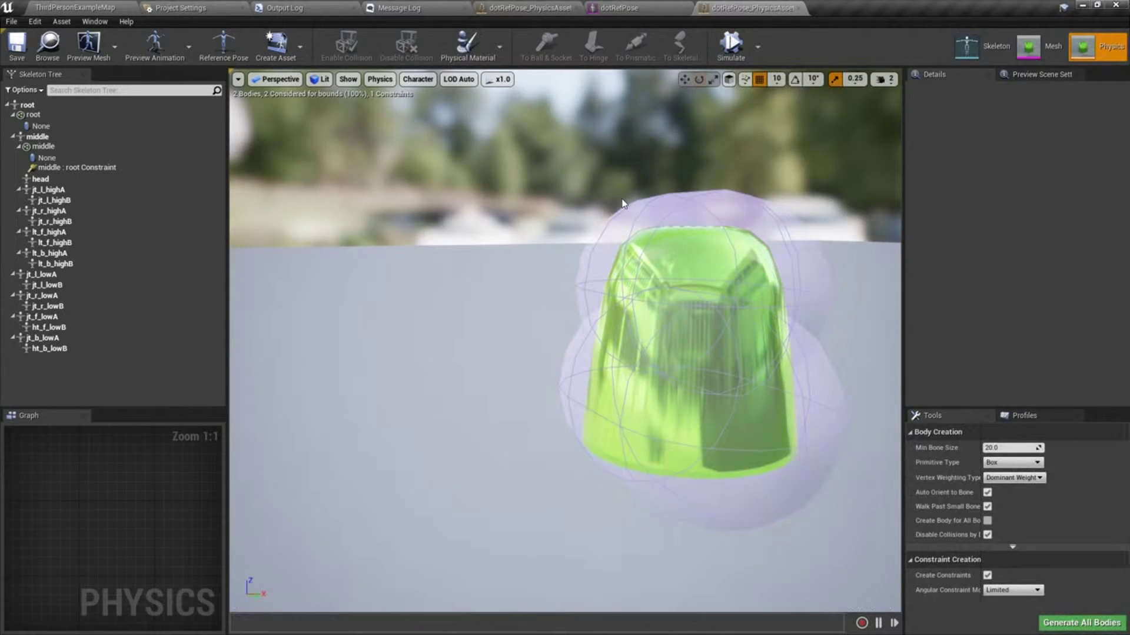
click(732, 51)
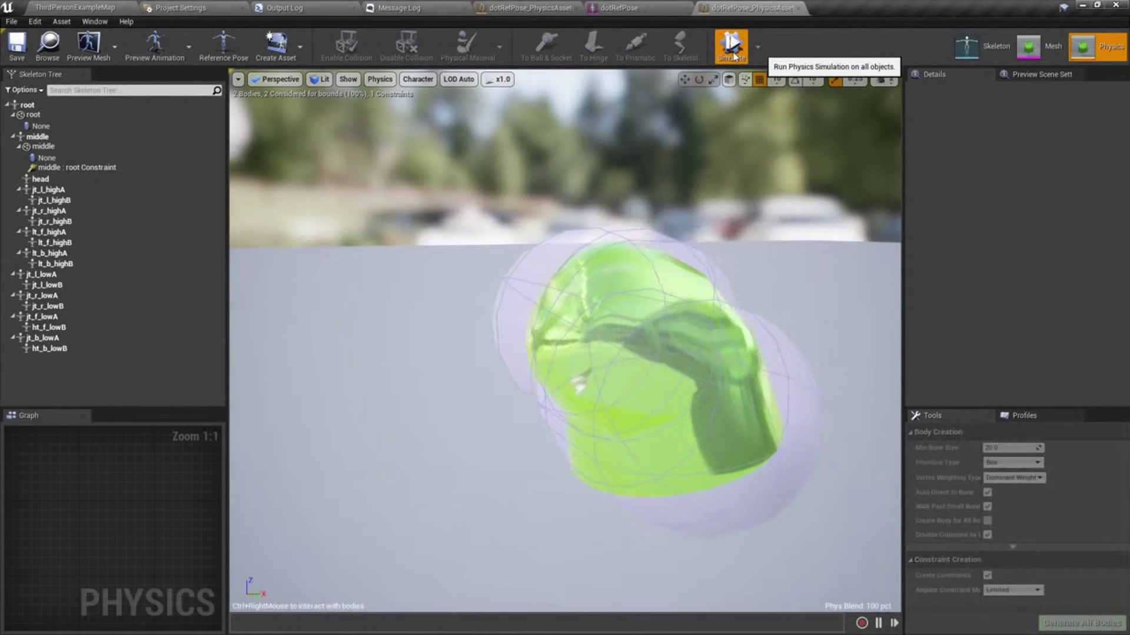
click(733, 56)
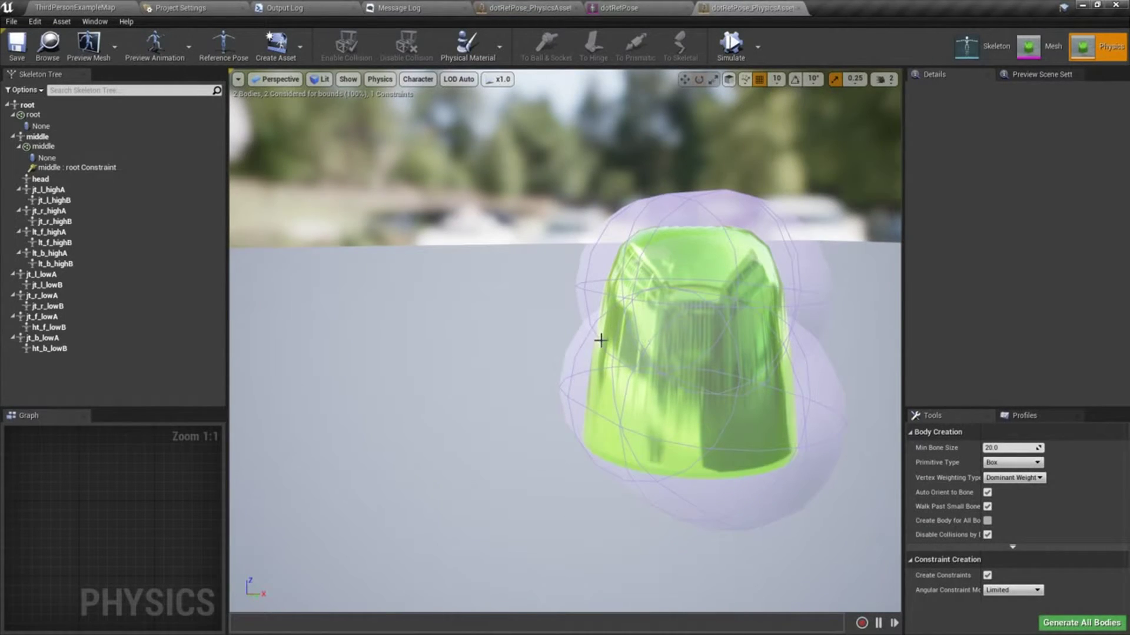
right_drag(601, 341, 633, 337)
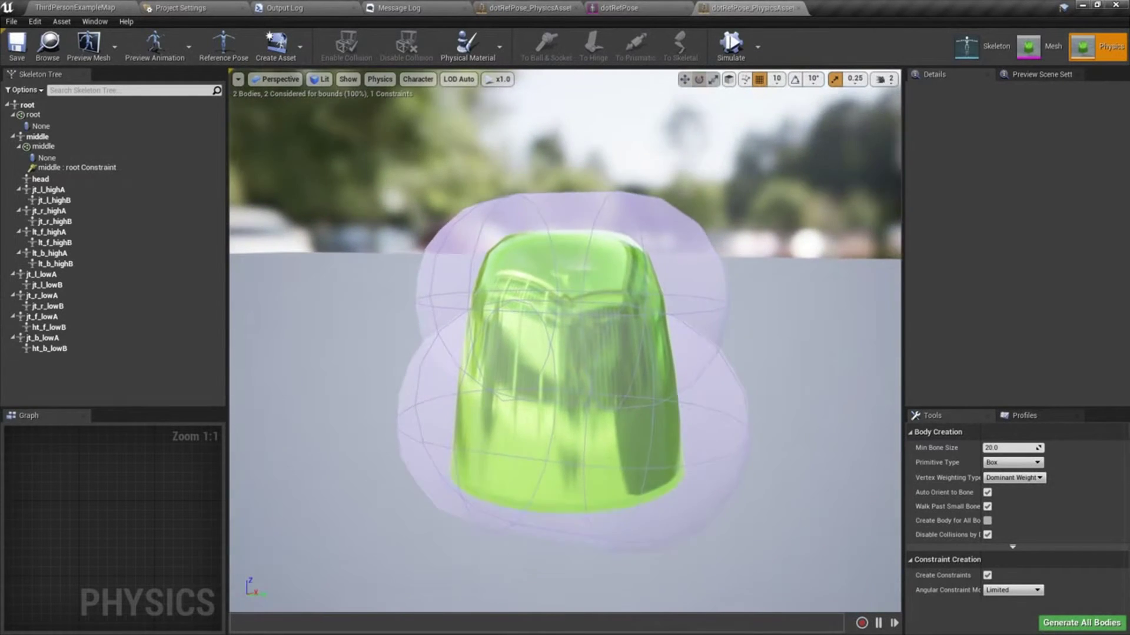
drag(612, 306, 600, 340)
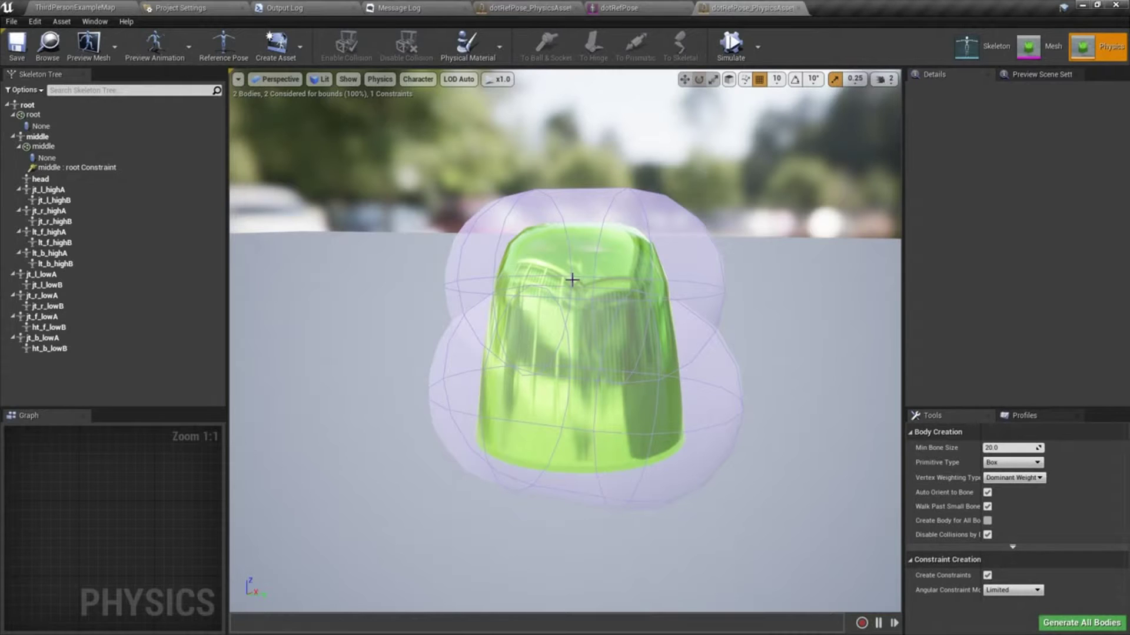
key(d)
right_drag(548, 238, 470, 227)
key(a)
key(d)
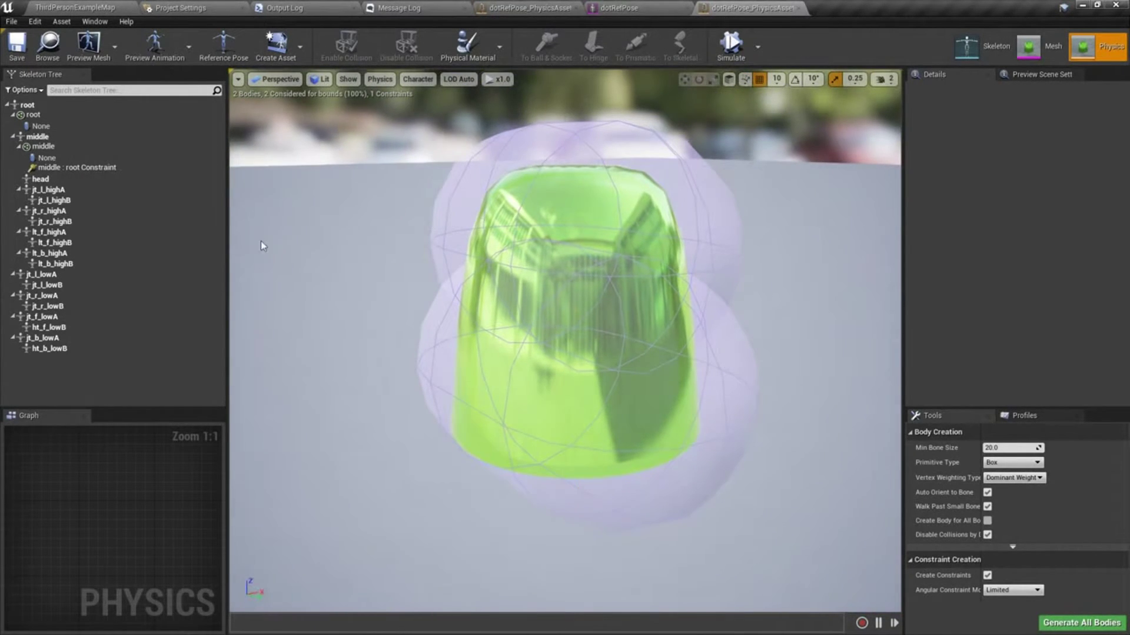
- Compare the root and middle bodies in the Skeleton Tree, ending on the middle : root constraint
click(49, 115)
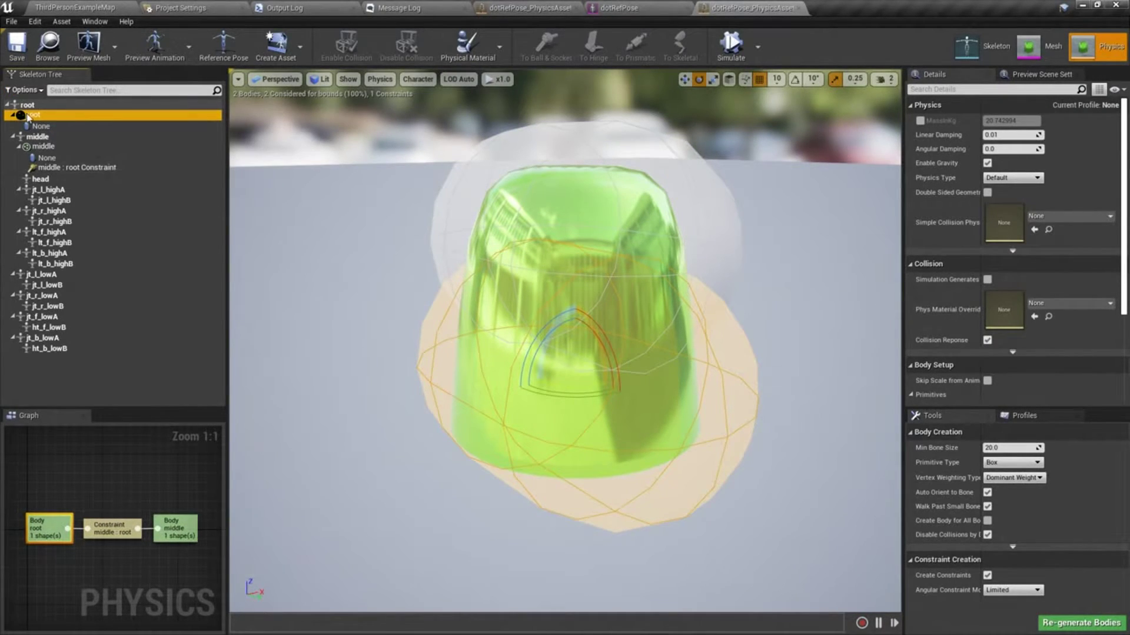
click(37, 147)
click(33, 116)
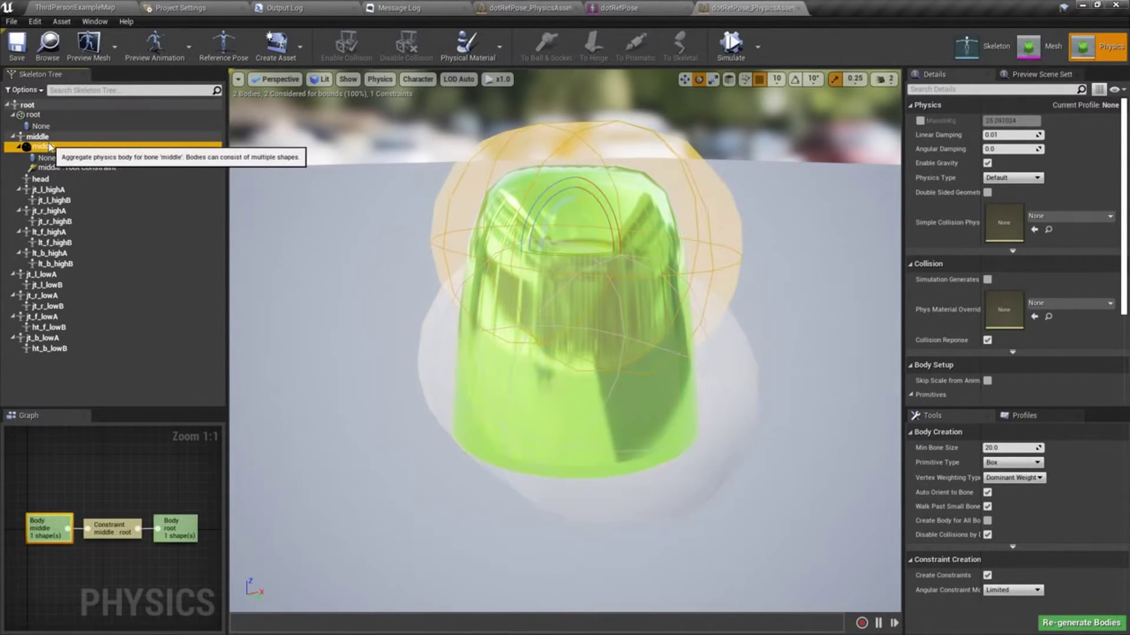
click(37, 137)
click(34, 106)
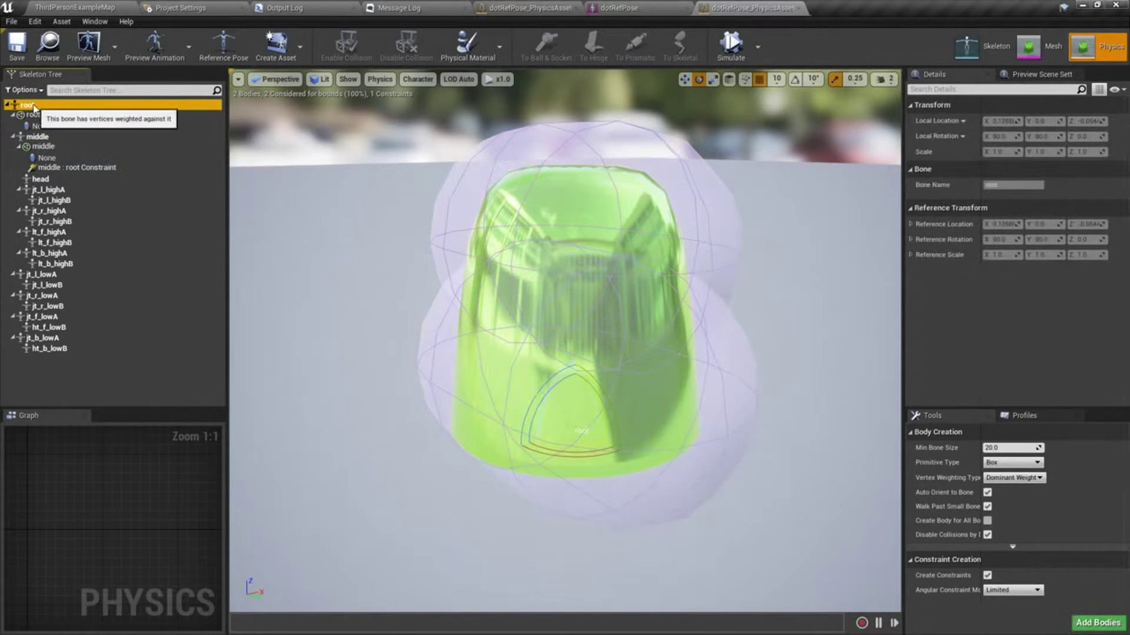
click(44, 137)
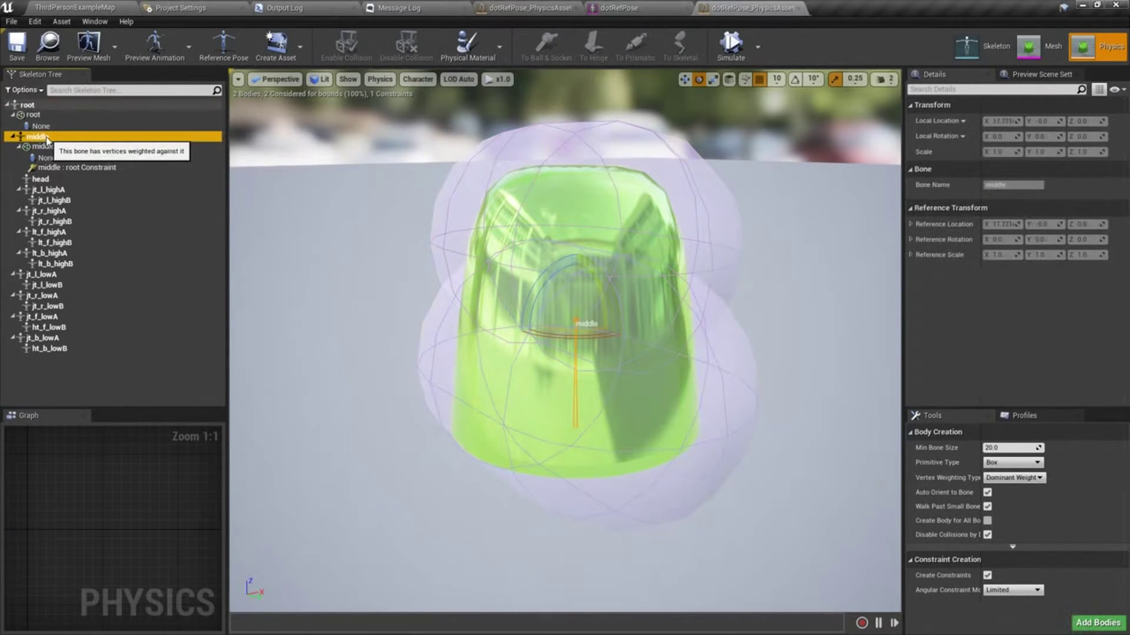
click(37, 126)
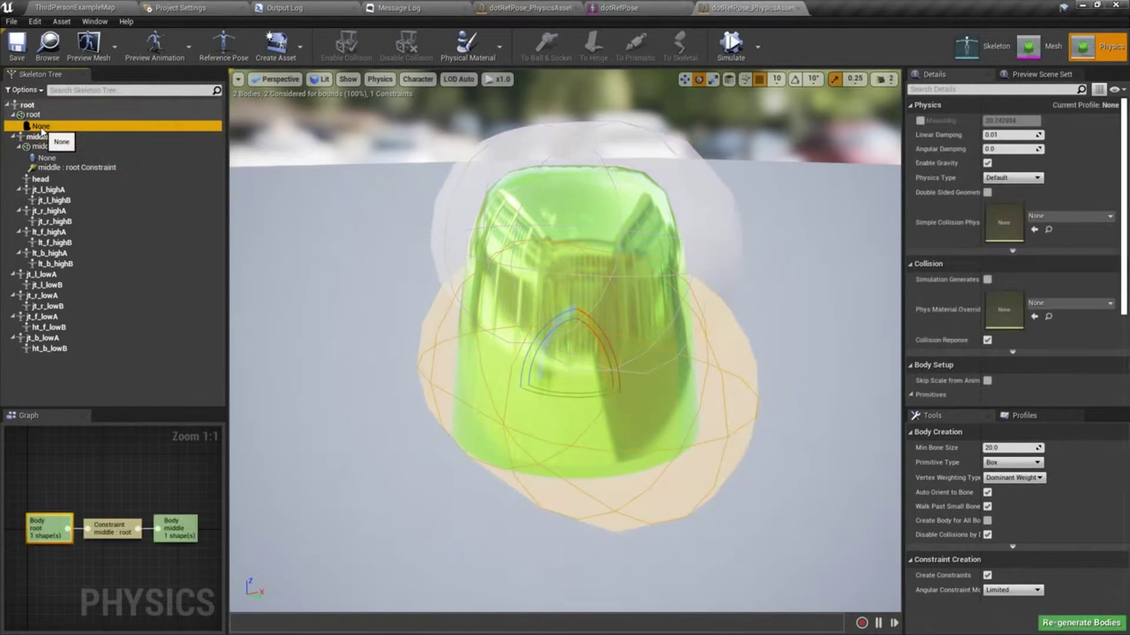
click(65, 169)
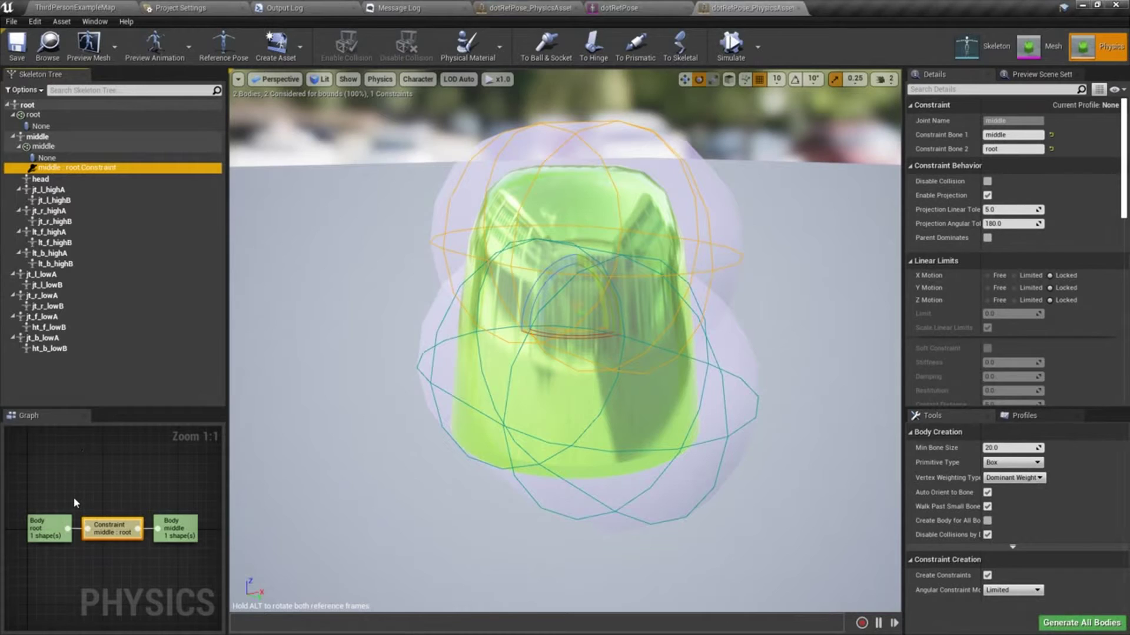
- Switch between the root body and the middle : root constraint in the graph to compare settings
click(48, 535)
click(109, 529)
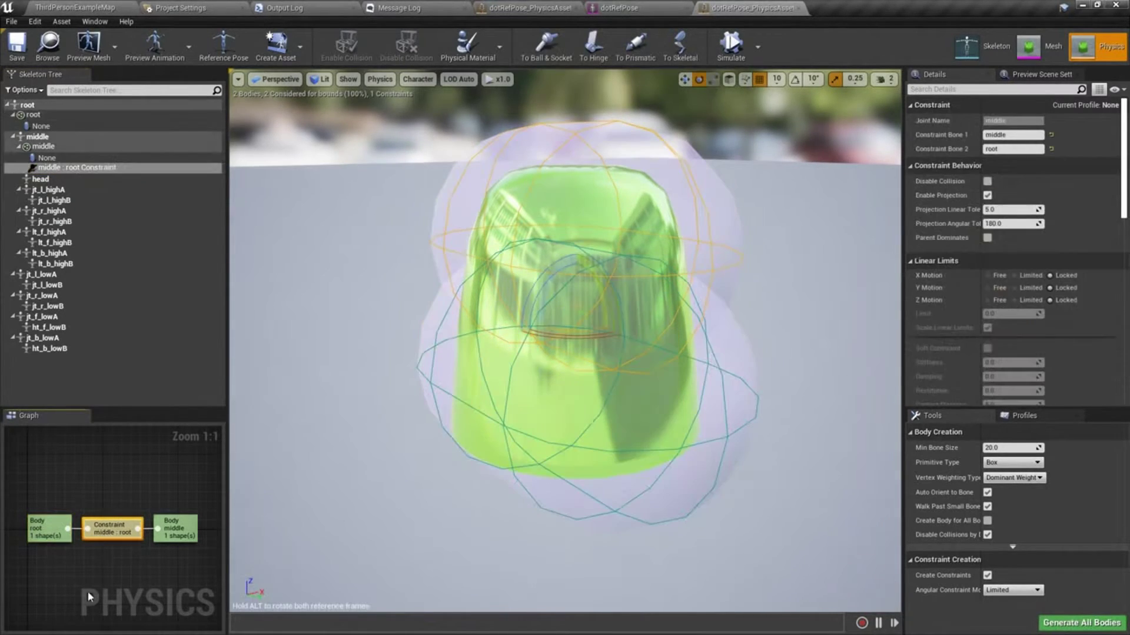
click(53, 533)
click(106, 528)
click(38, 524)
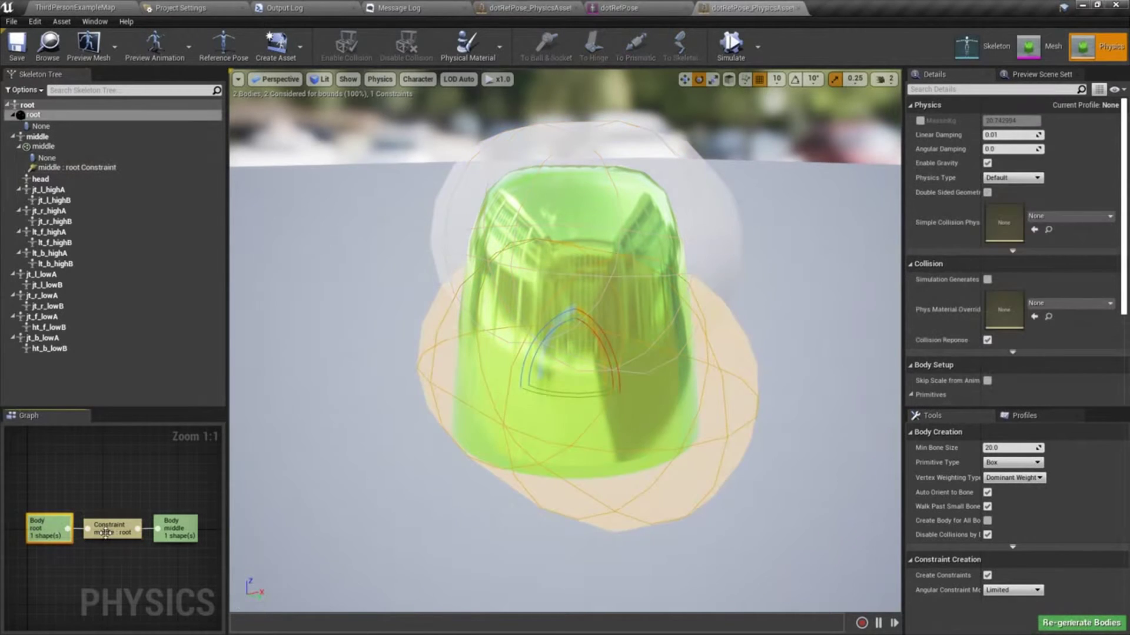
click(108, 532)
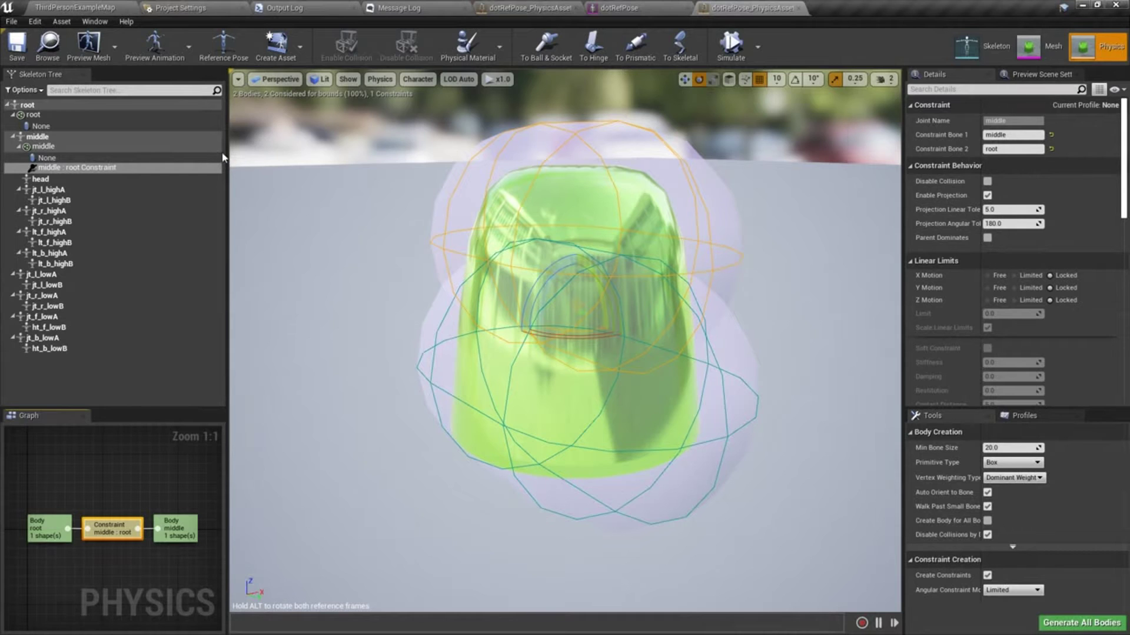
- Reframe the view on the jelly and select the root body to show its Physics details
right_drag(330, 306, 375, 296)
right_drag(257, 235, 285, 217)
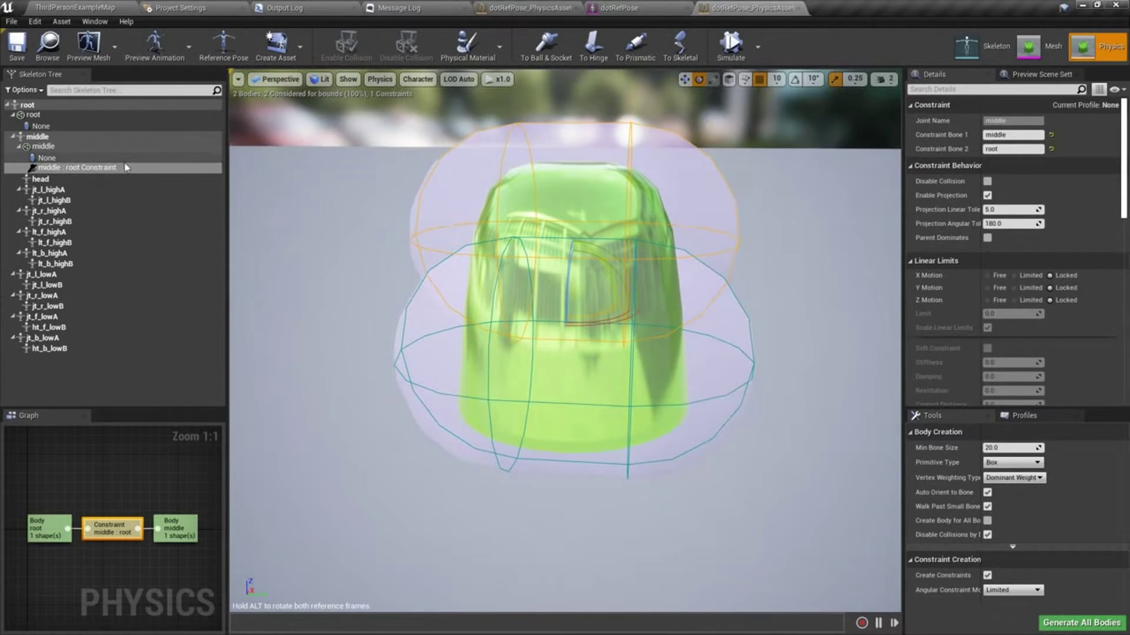
click(69, 190)
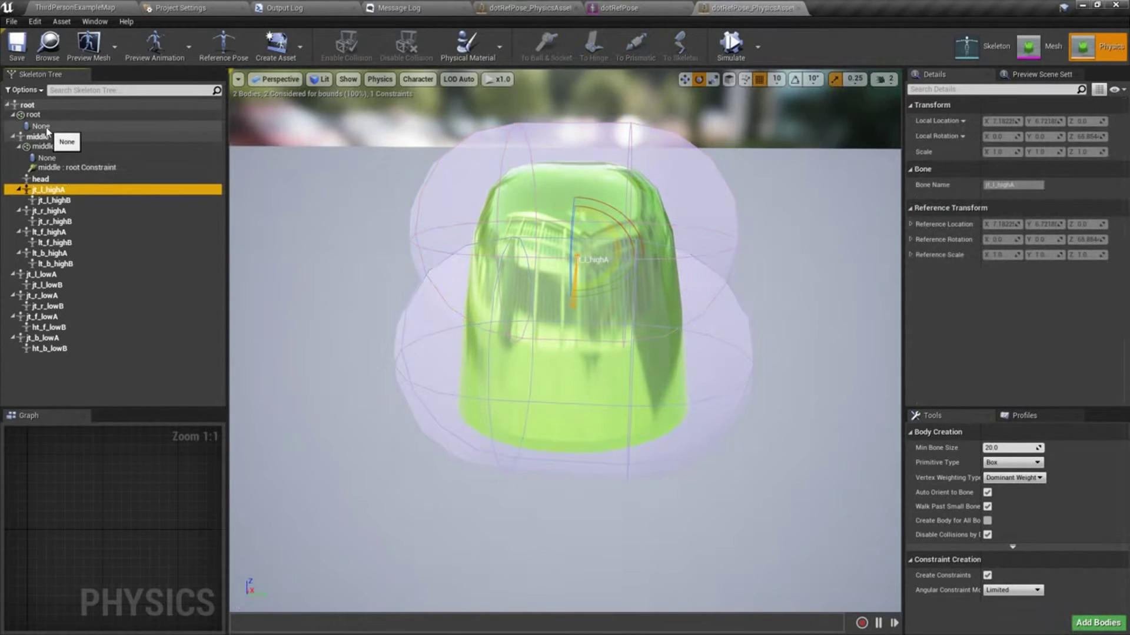
click(38, 115)
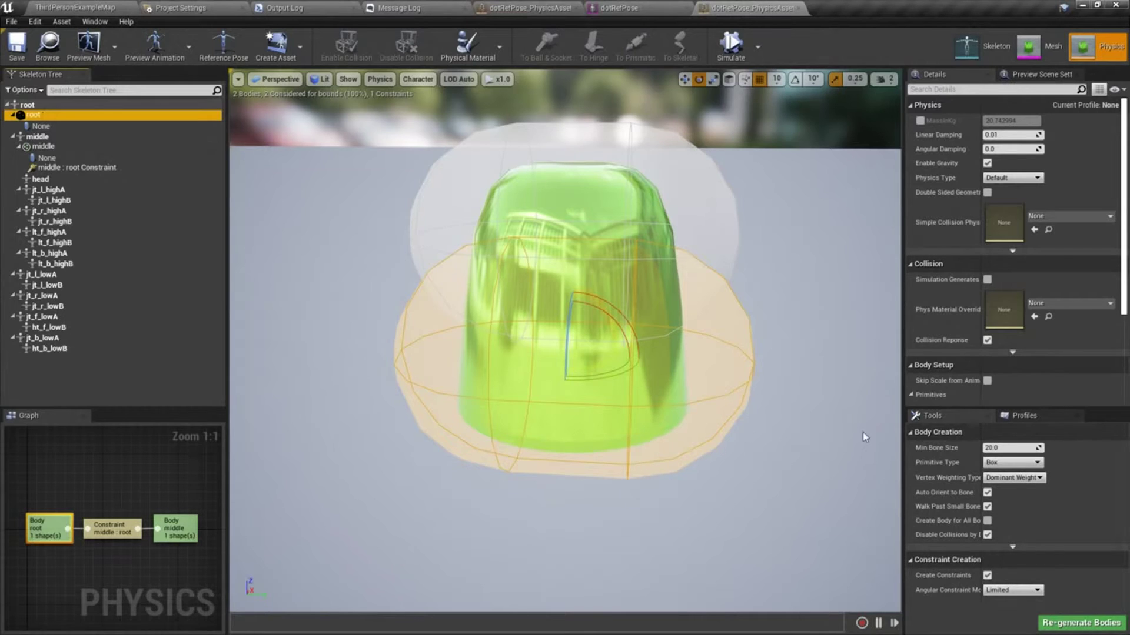
- Set the primitive type to Box and regenerate the root body as a box
click(1009, 463)
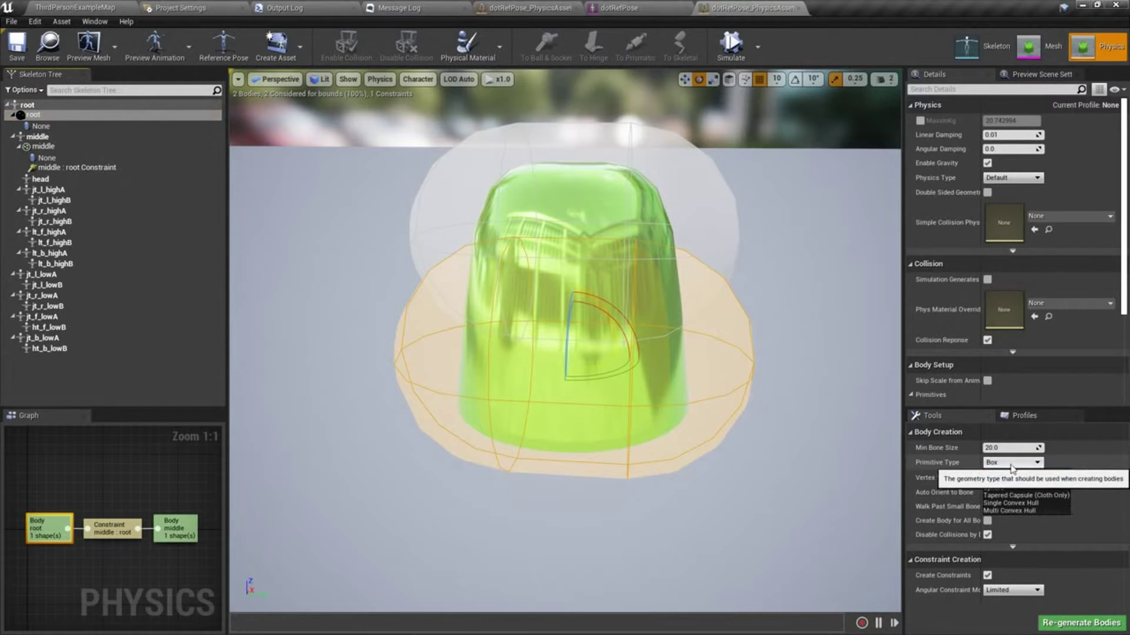
click(1000, 481)
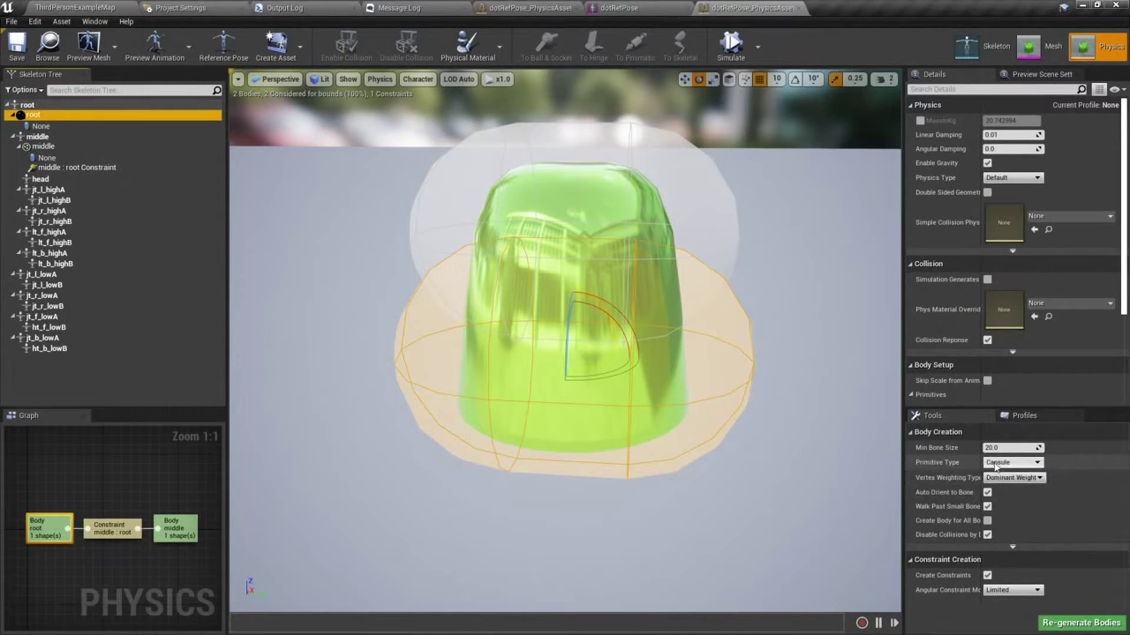
click(1009, 463)
click(994, 473)
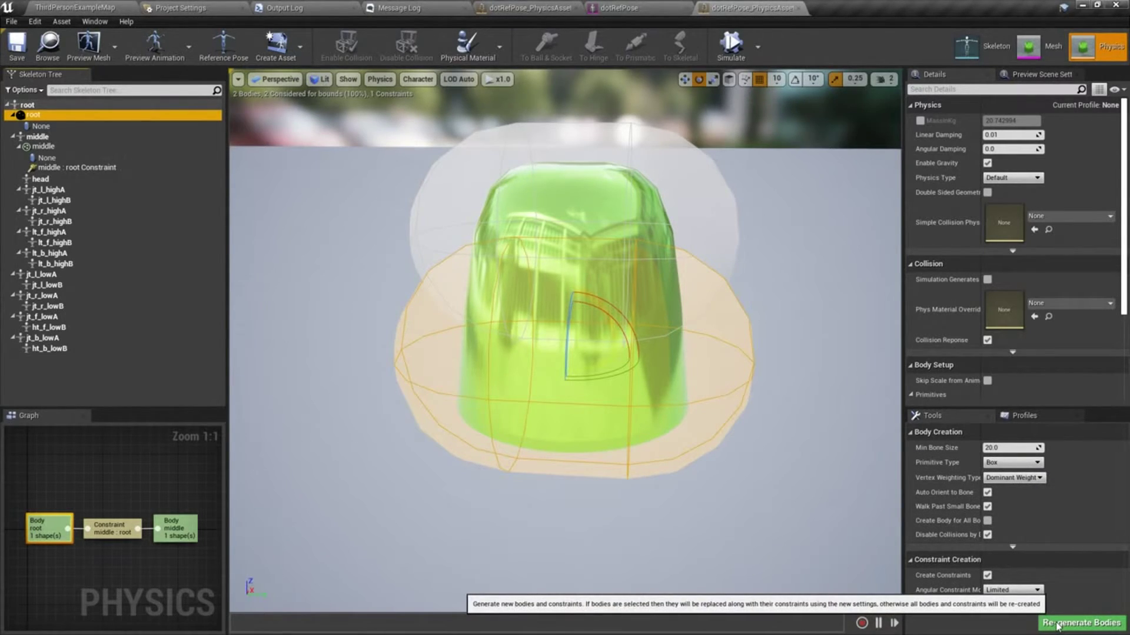
click(1081, 623)
- Scale up the tiny root box body near the base of the mesh
drag(624, 446, 565, 442)
key(w)
mouse_move(612, 423)
right_down()
mouse_move(632, 441)
mouse_move(615, 438)
mouse_move(625, 413)
right_up()
key(r)
key(s)
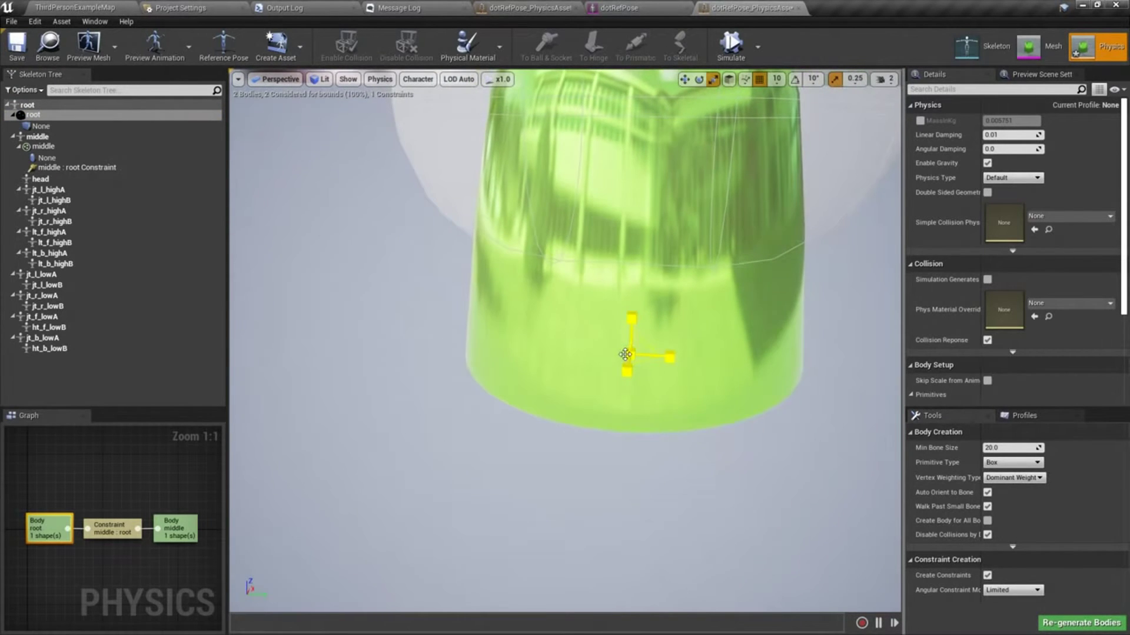
drag(630, 355, 565, 540)
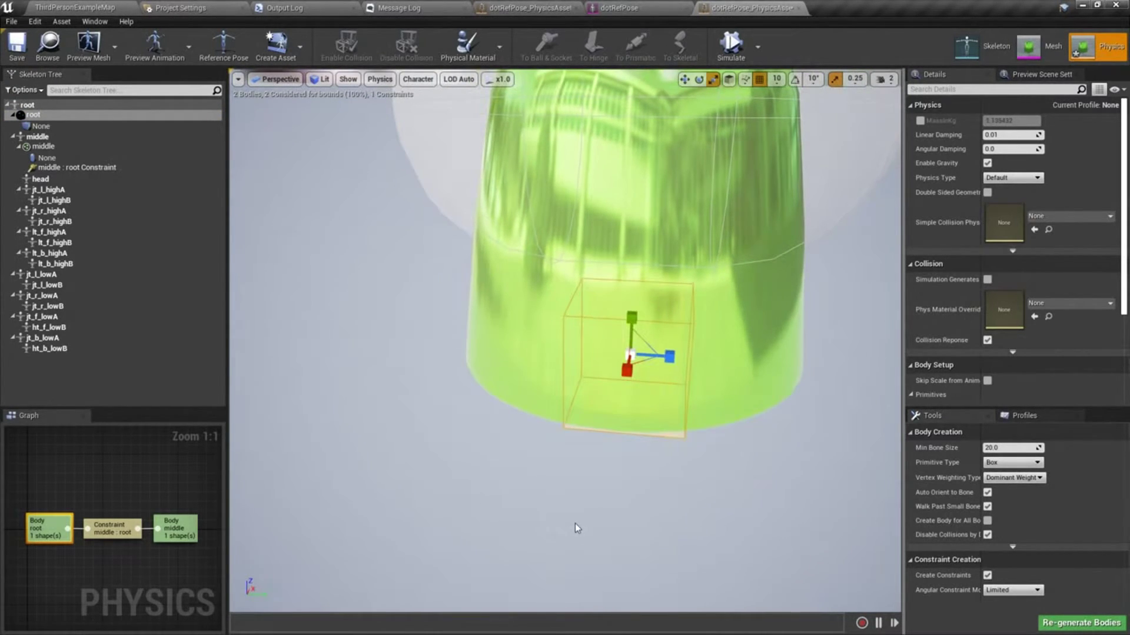
right_drag(596, 533, 600, 471)
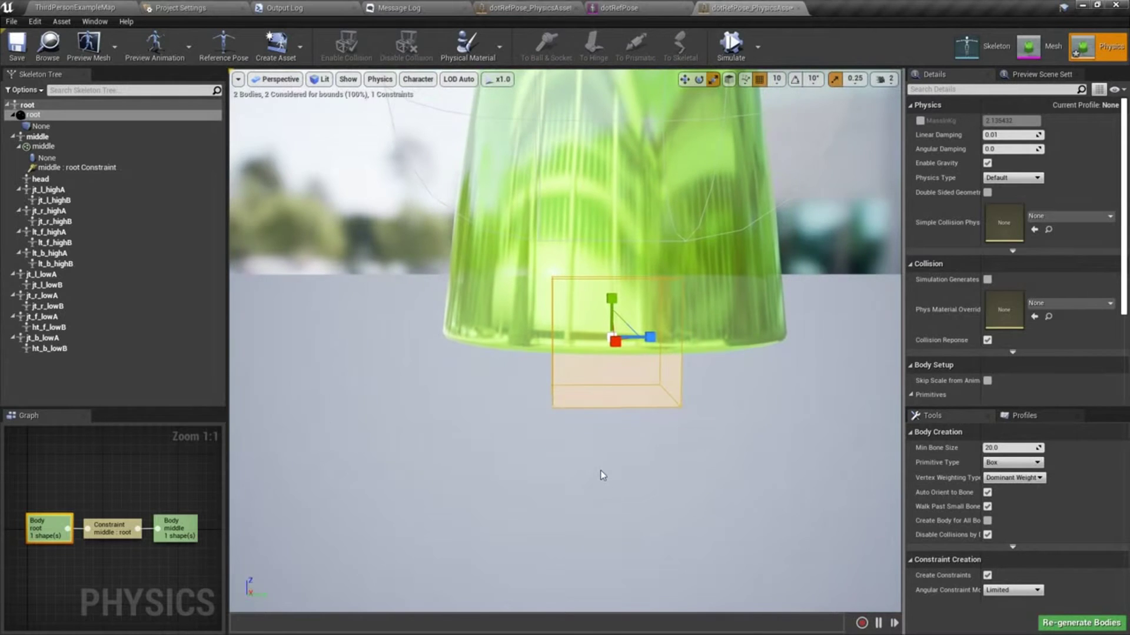
- Raise the root box, then stretch it taller and wider
key(w)
drag(619, 296, 615, 213)
key(r)
key(w)
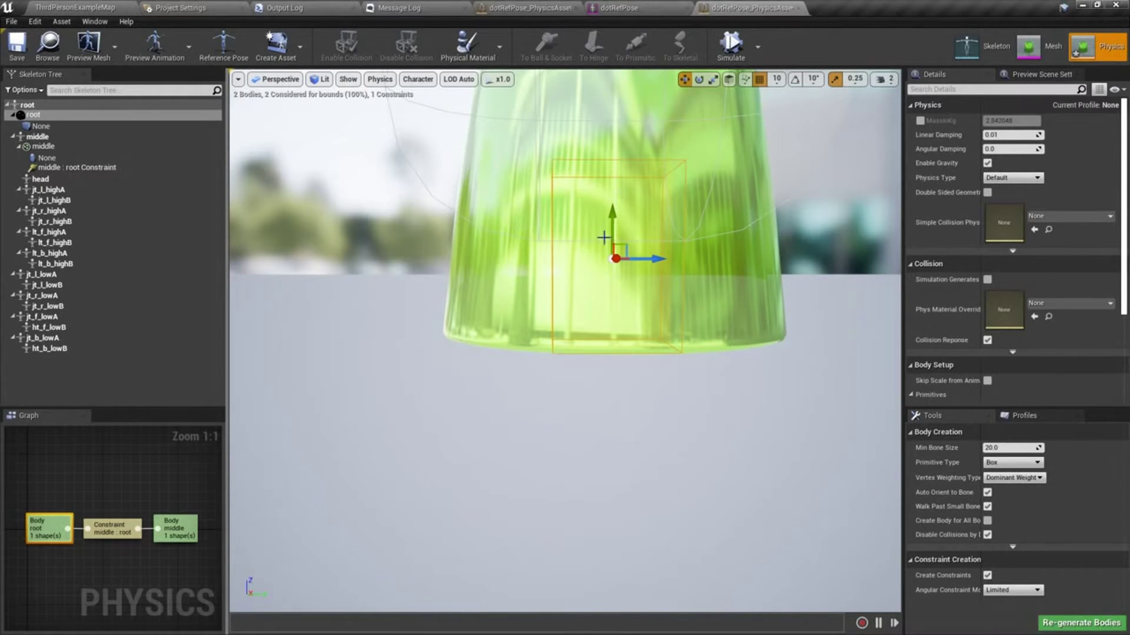
key(r)
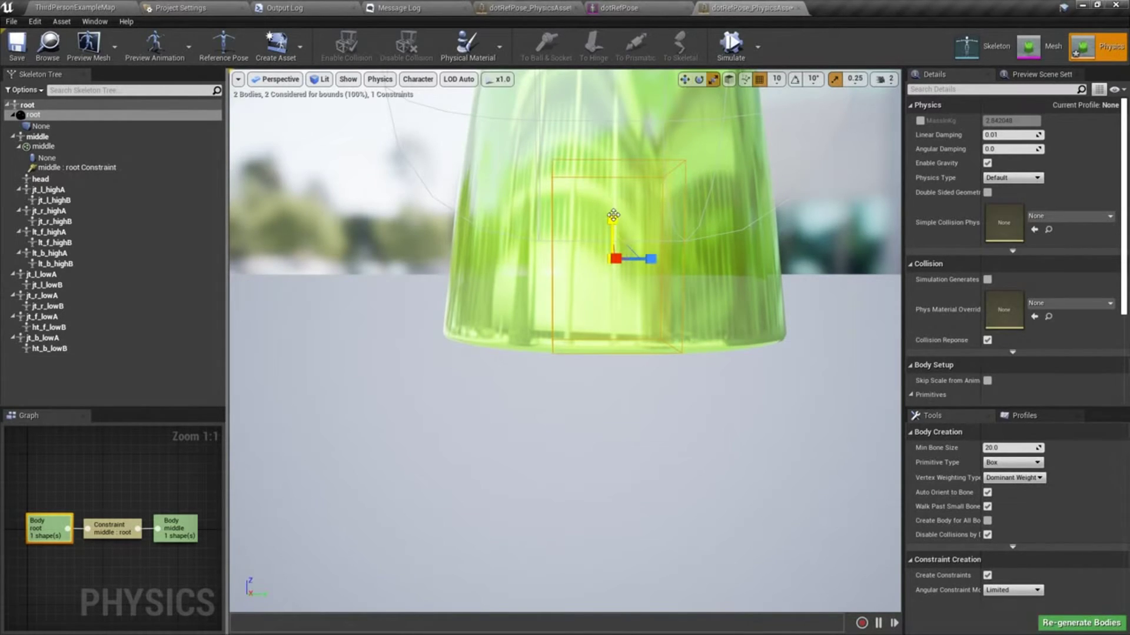
drag(613, 215, 609, 202)
key(w)
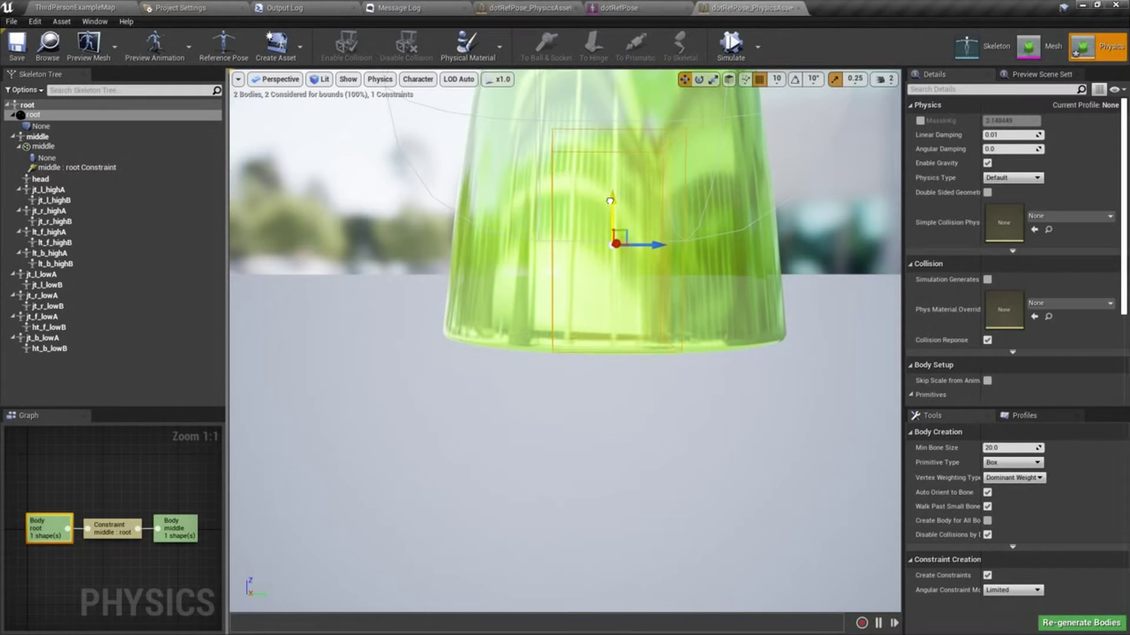
key(r)
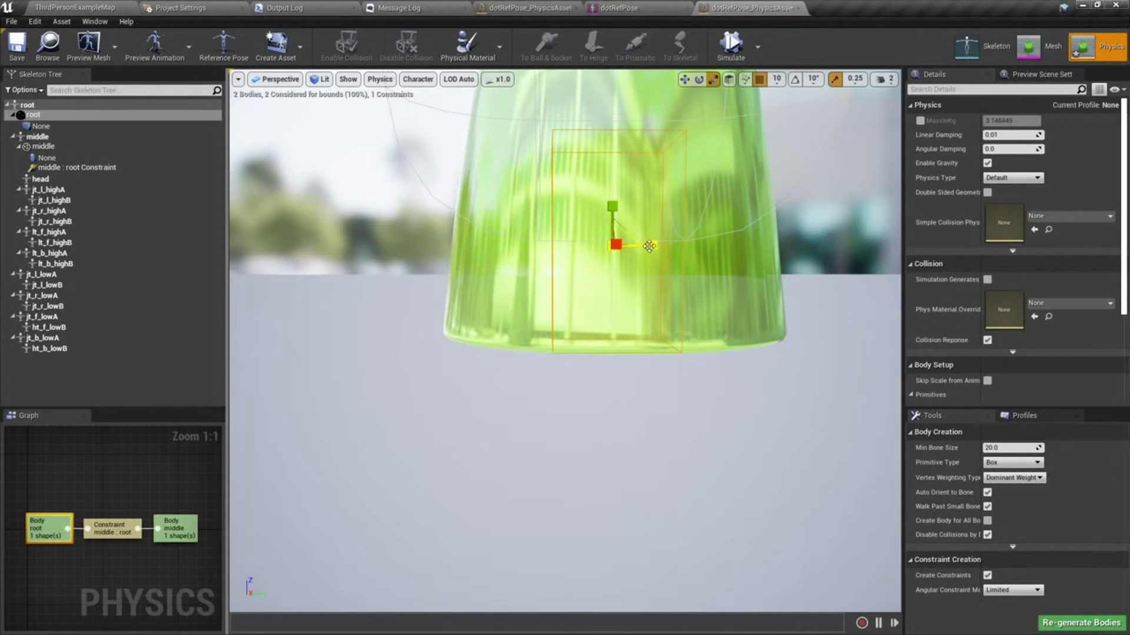
drag(649, 246, 659, 246)
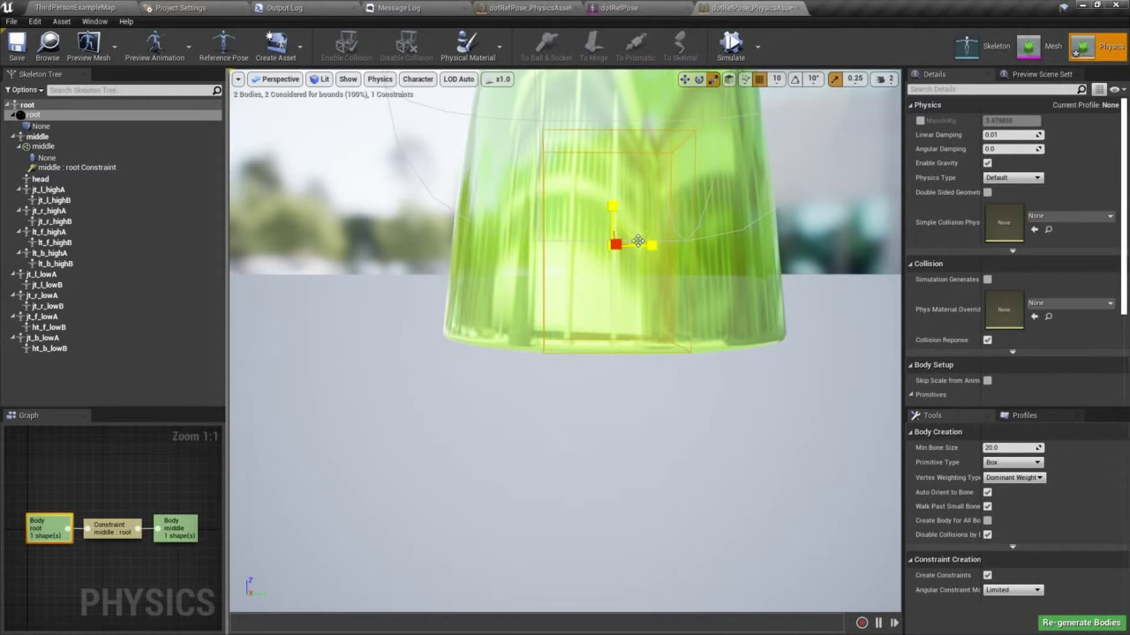
- Widen the root box further along X to fill the mesh bottom
key(a)
right_drag(638, 241, 812, 233)
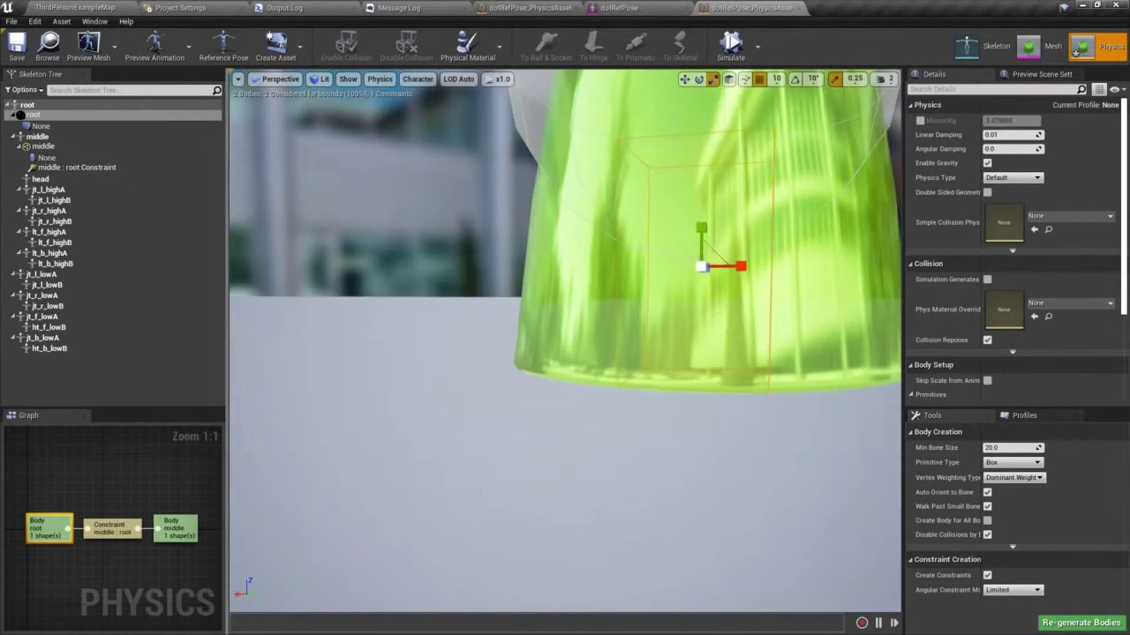
right_drag(620, 295, 621, 294)
drag(780, 267, 800, 266)
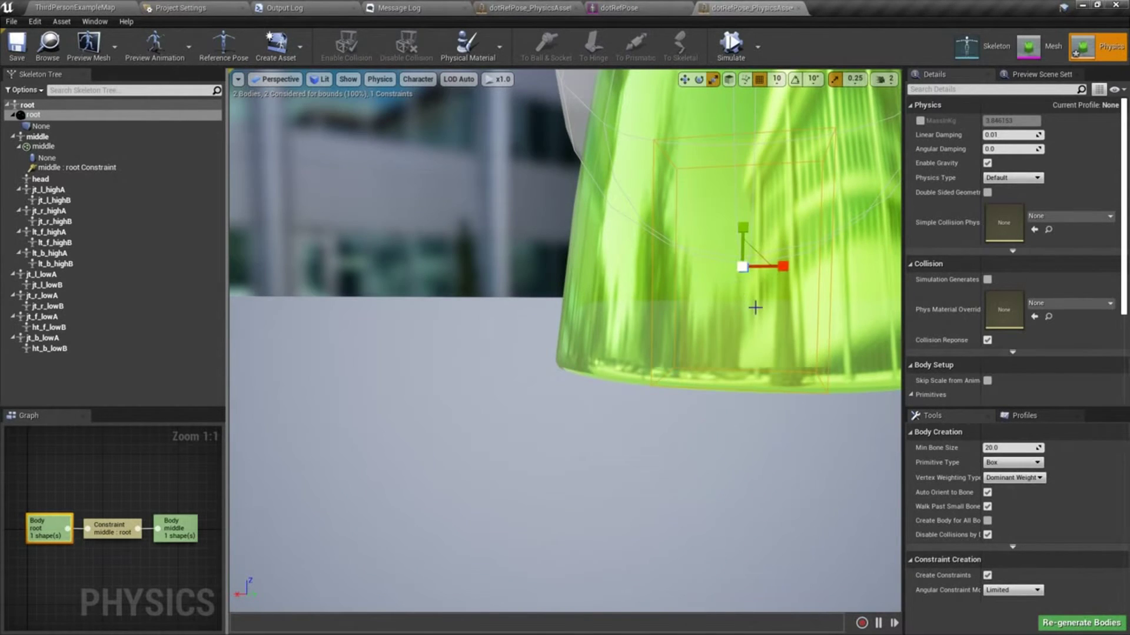
key(d)
right_drag(756, 308, 589, 288)
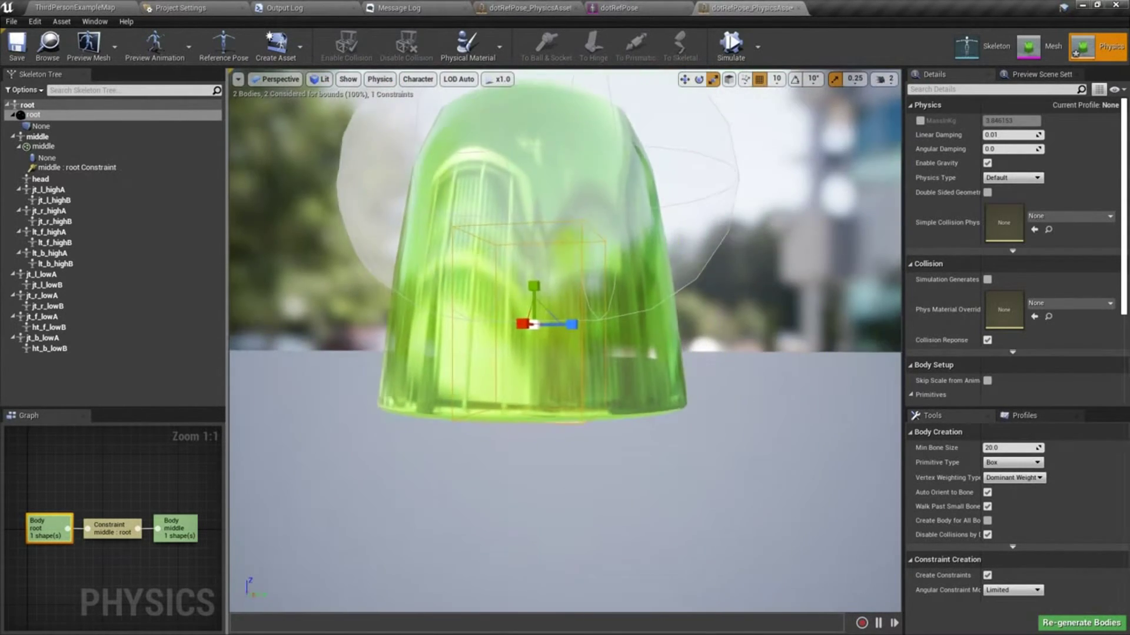
right_drag(796, 303, 747, 304)
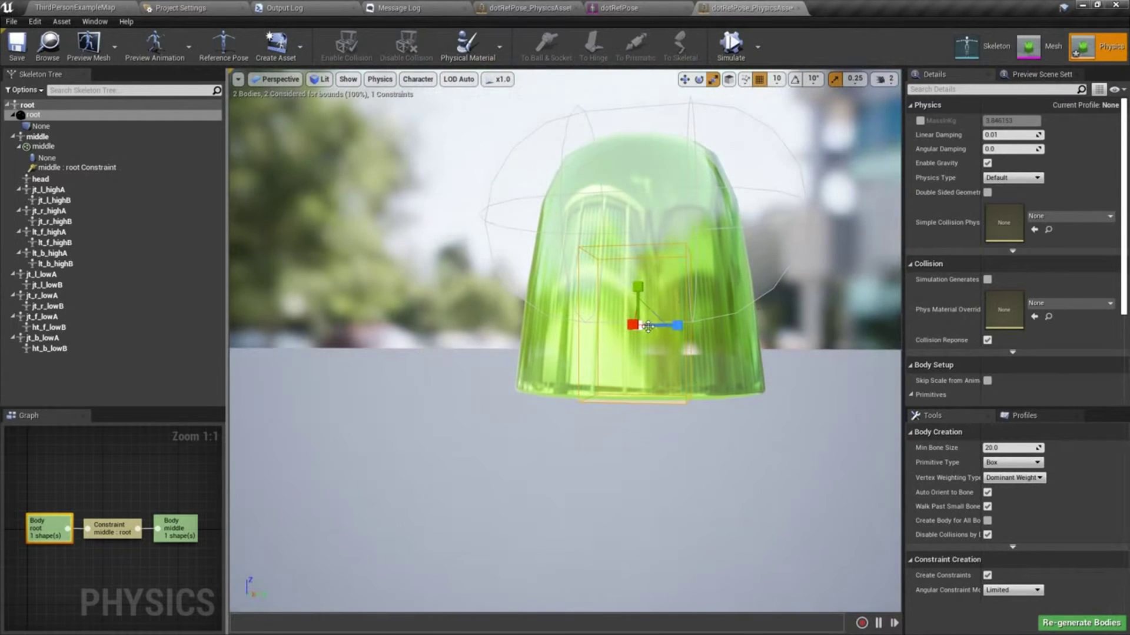
- Run and stop a physics simulation, then look down on the mesh from above
click(729, 44)
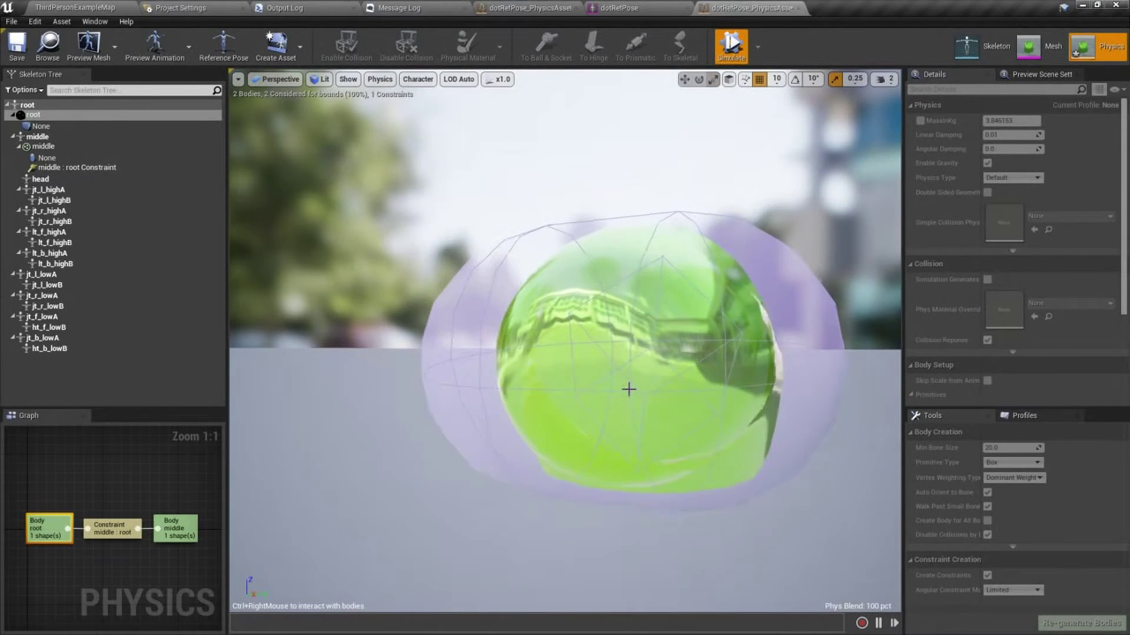
click(732, 43)
right_drag(564, 330, 565, 377)
key(d)
key(s)
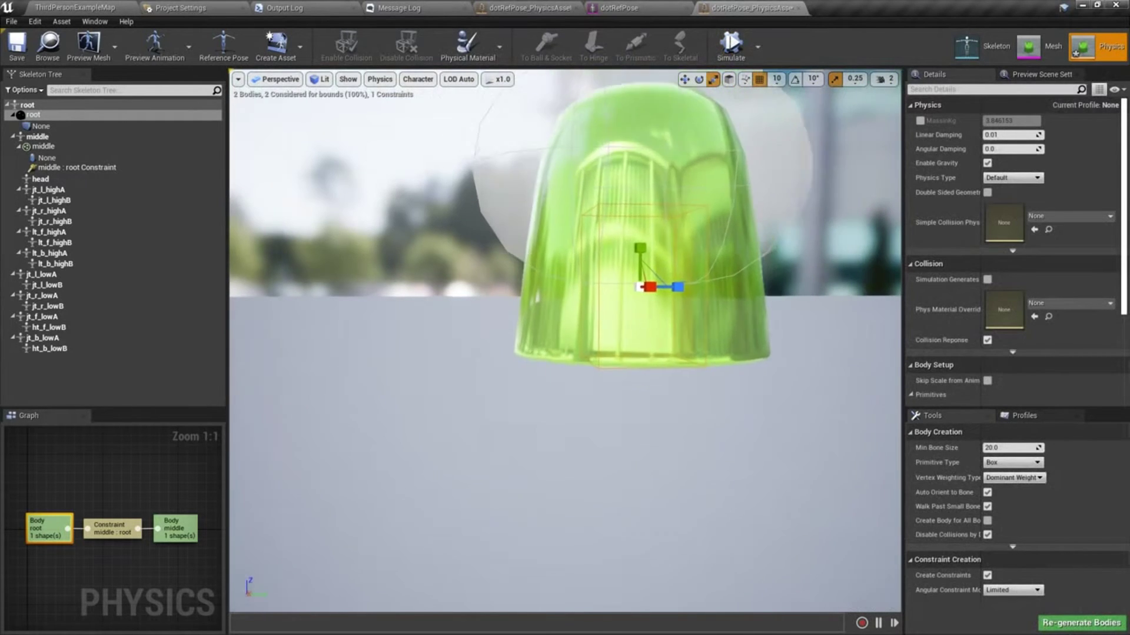
key(w)
key(e)
right_drag(528, 179, 565, 282)
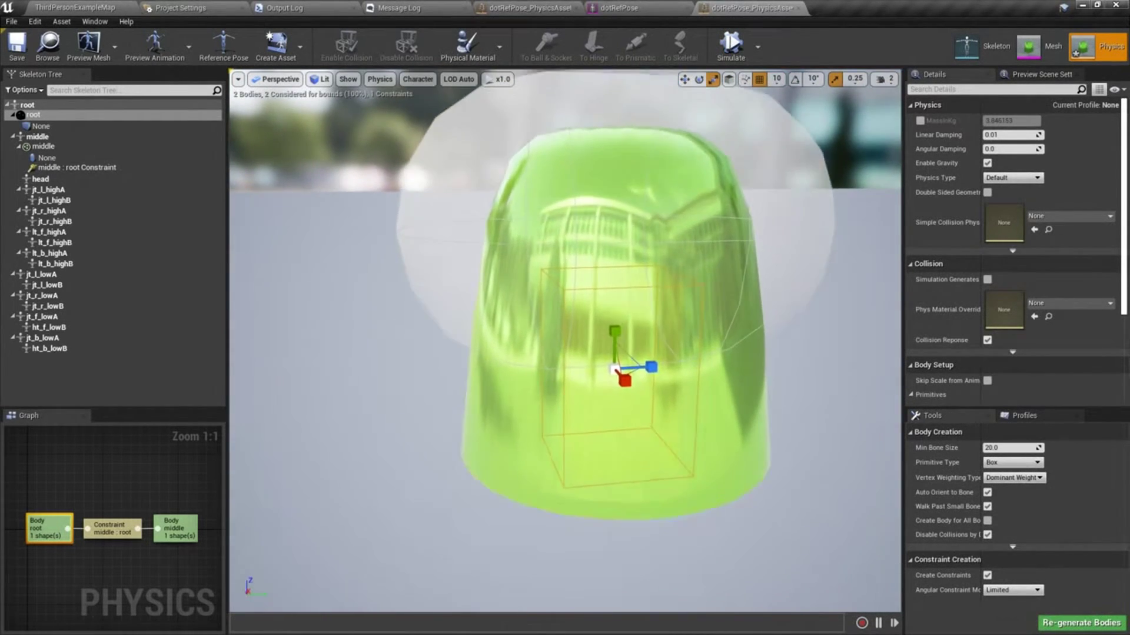
- Select the middle sphere body, shrink it and lower it slightly
click(498, 194)
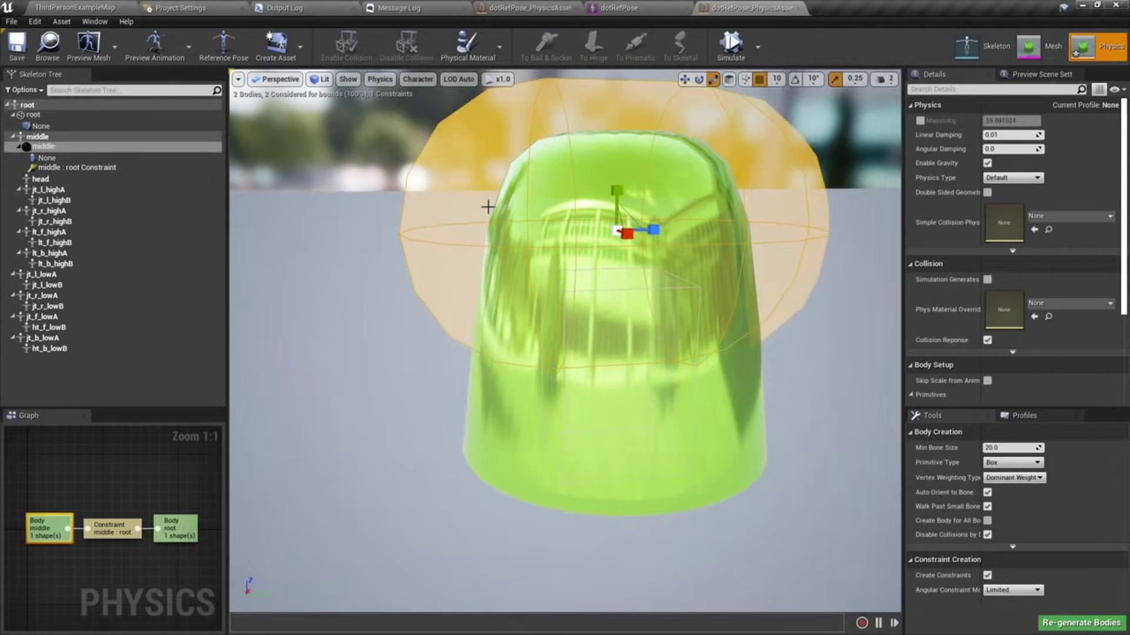
click(41, 147)
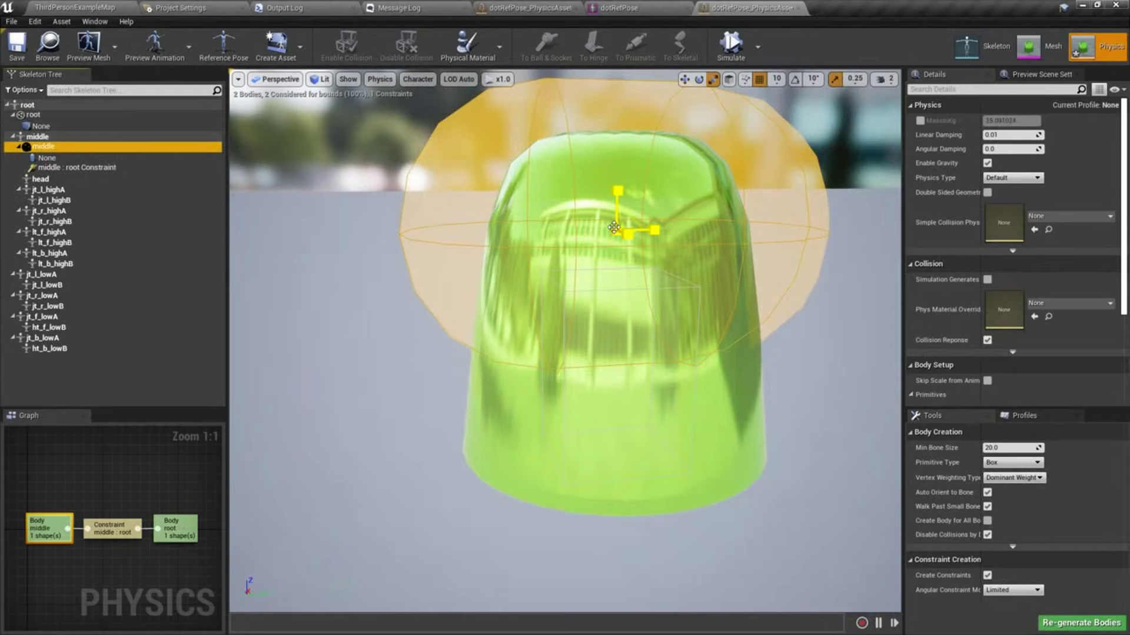
mouse_move(613, 228)
mouse_down()
mouse_move(574, 252)
mouse_move(619, 232)
mouse_move(614, 241)
mouse_up()
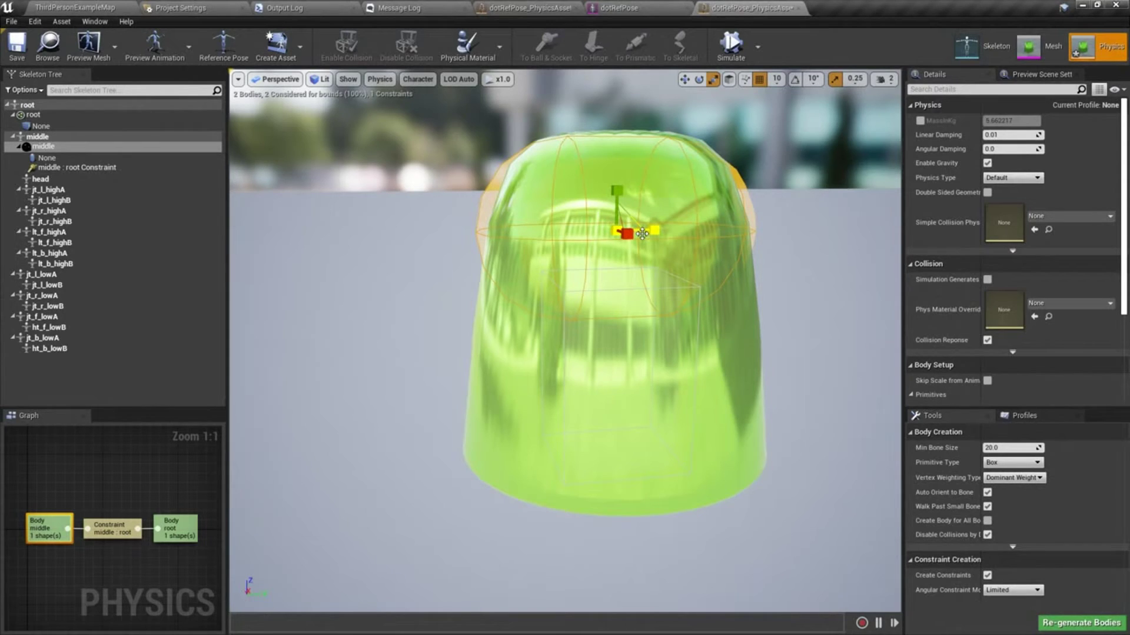
drag(611, 194, 617, 205)
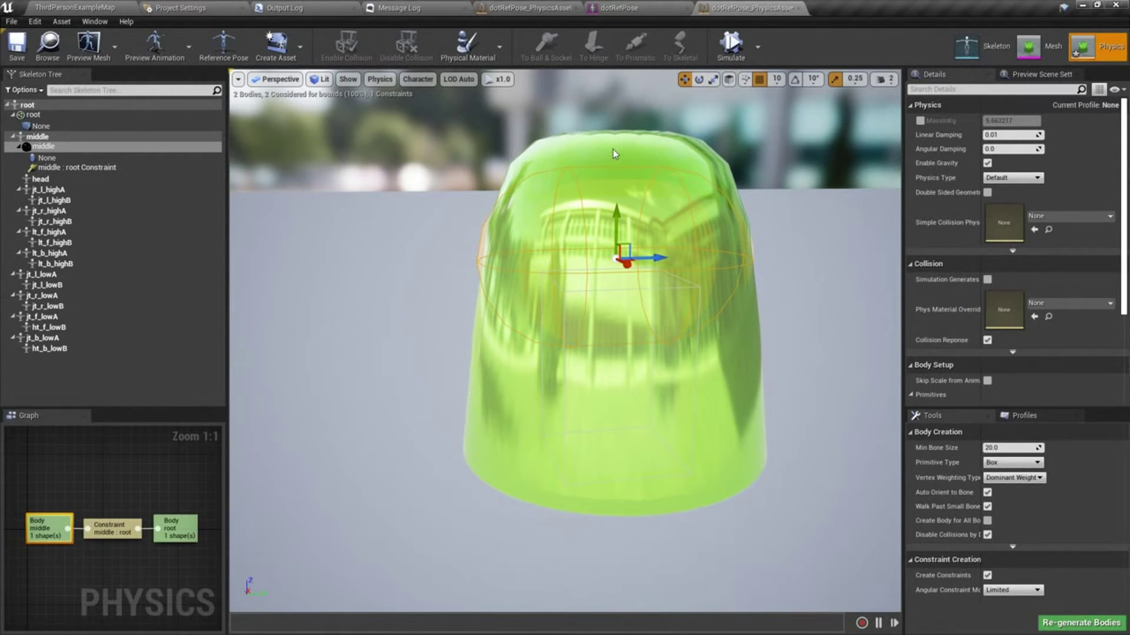
key(r)
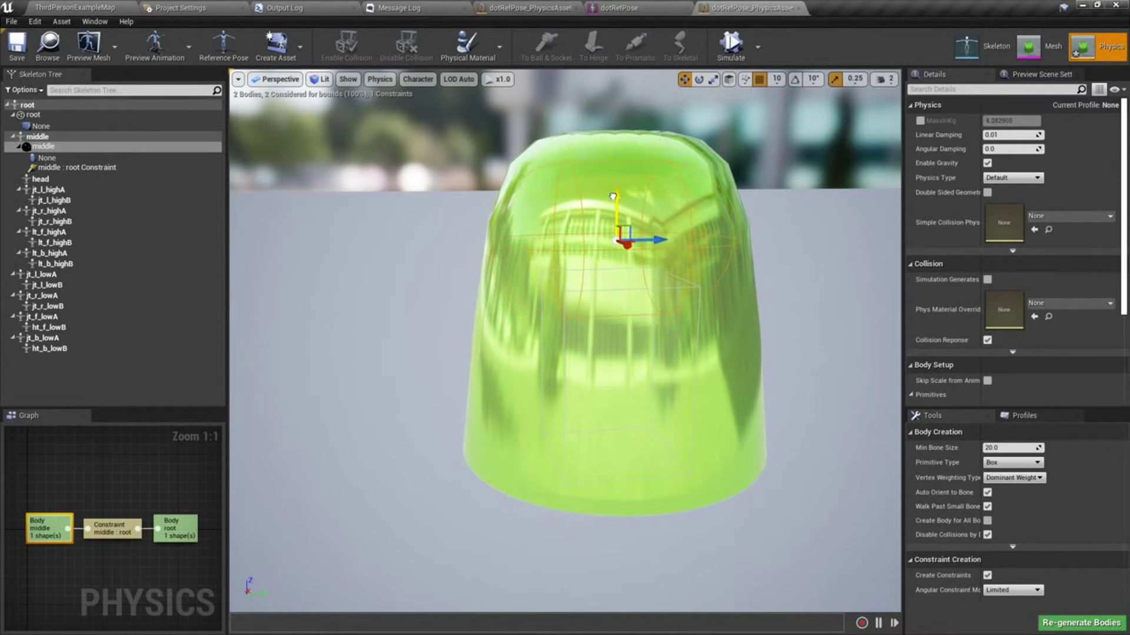
- Orbit around the jelly to check the middle sphere sits inside its top
right_drag(639, 208, 681, 178)
key(d)
key(a)
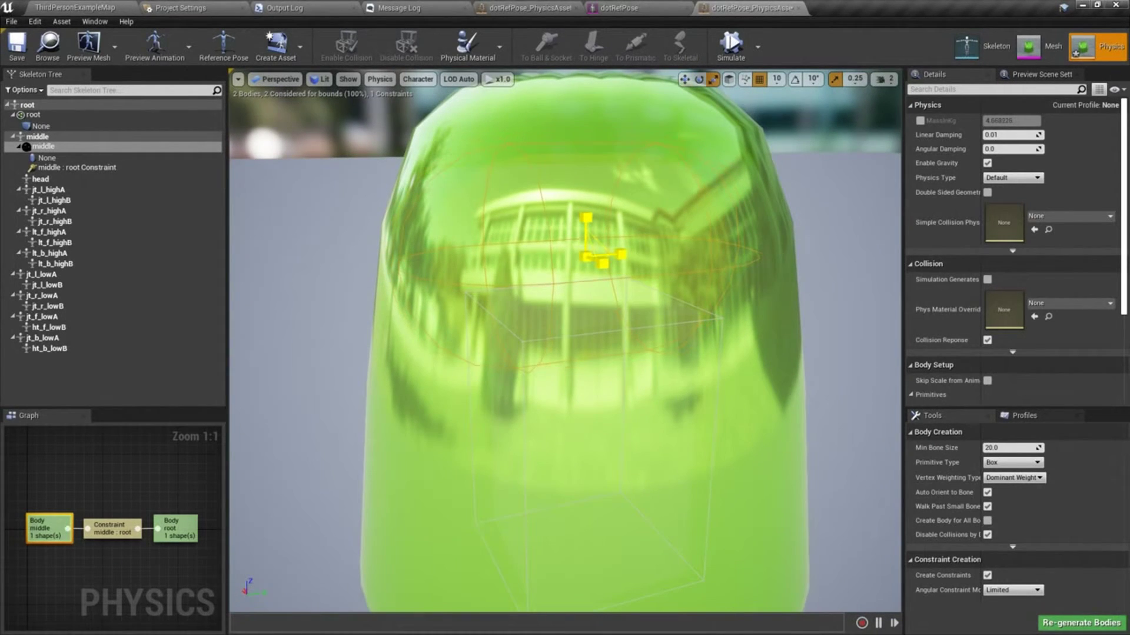
right_drag(586, 256, 617, 229)
key(a)
right_drag(482, 341, 611, 323)
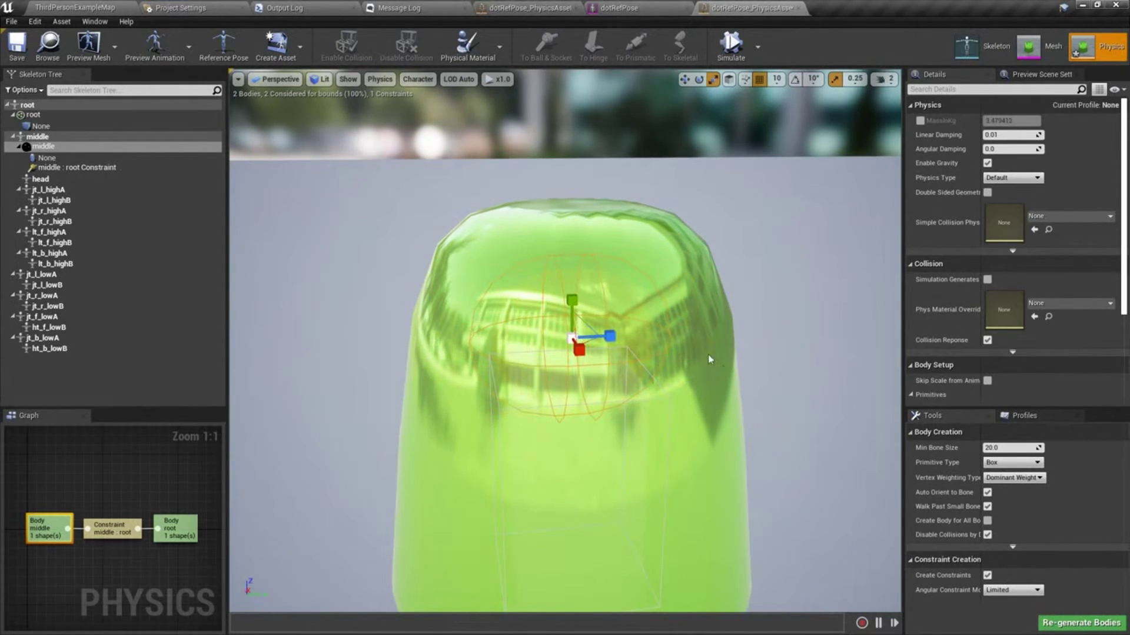
right_drag(435, 358, 434, 387)
right_drag(517, 348, 518, 345)
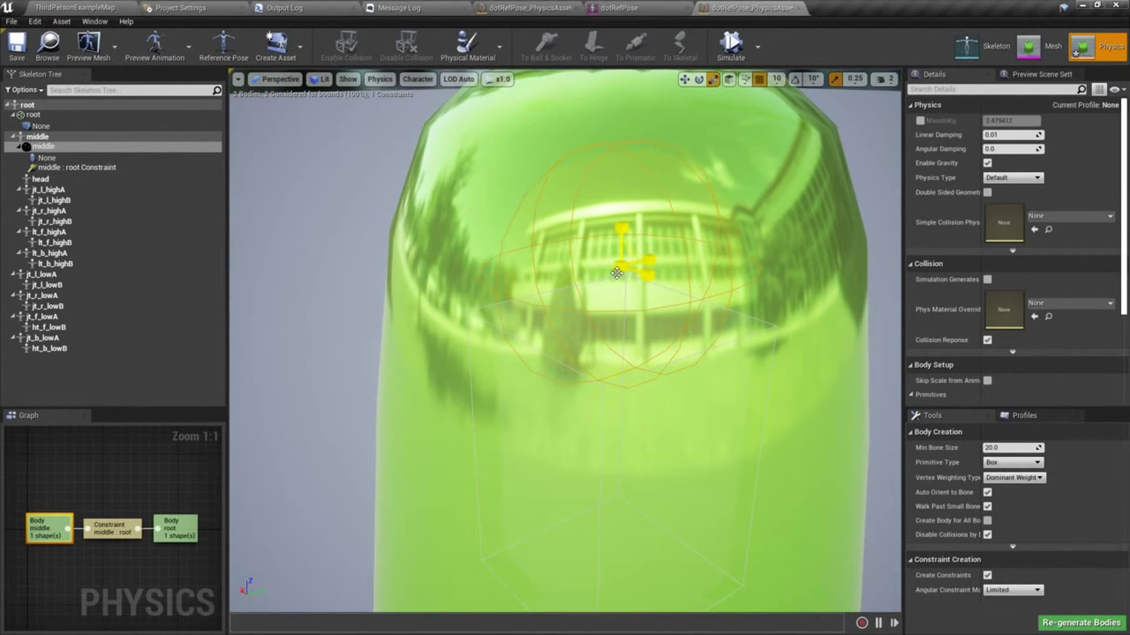
right_drag(622, 270, 574, 277)
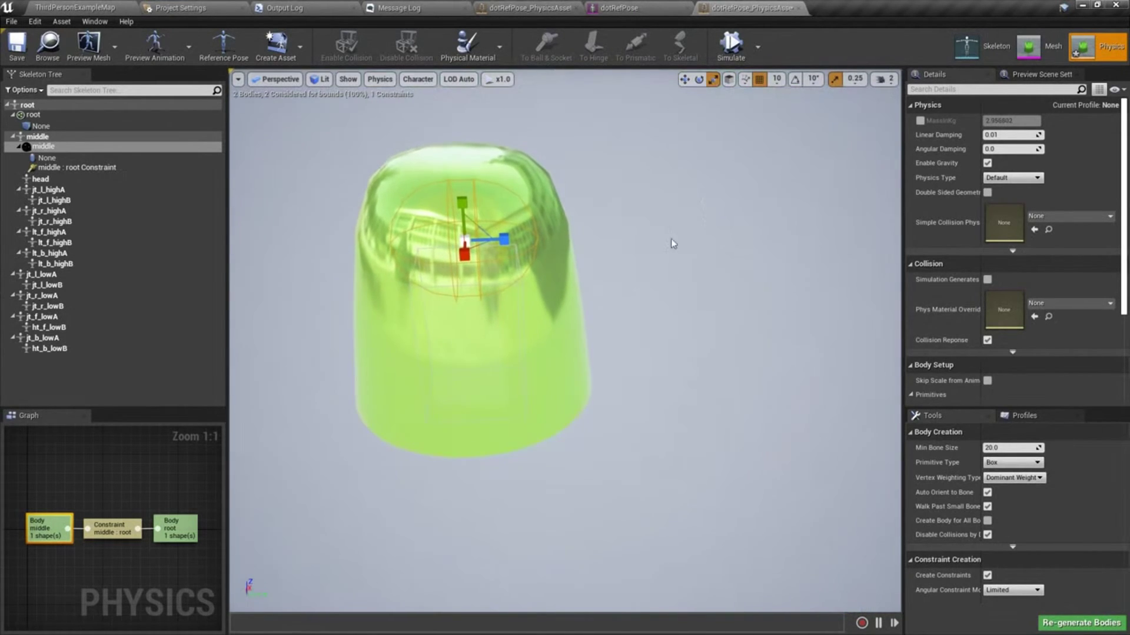
- Simulate the jelly briefly, watch it from another angle, and stop
click(731, 45)
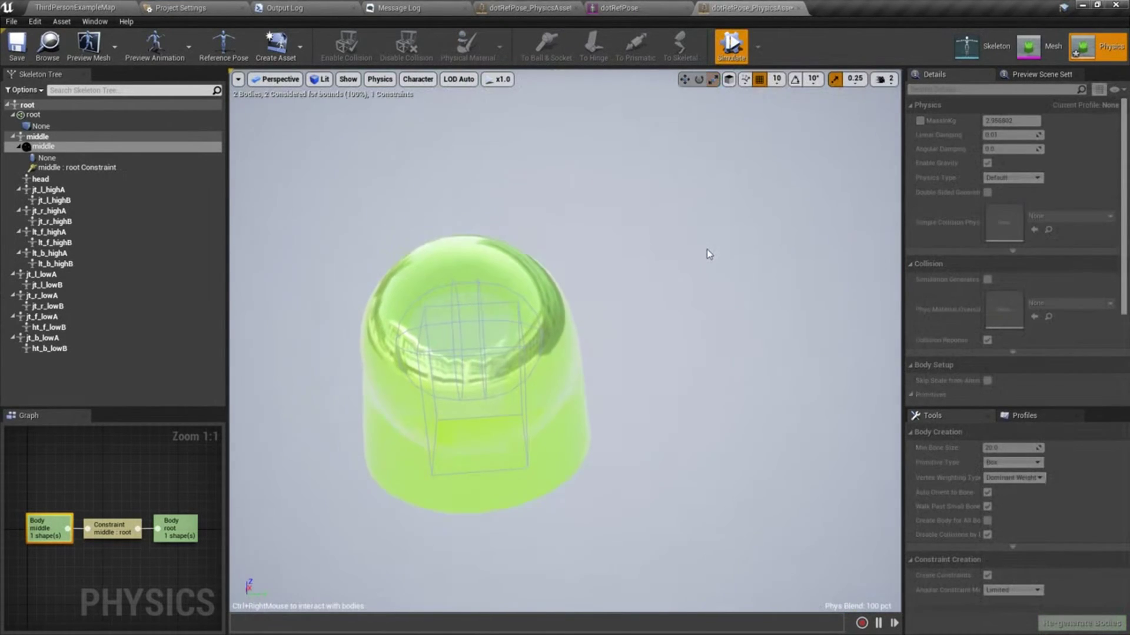
right_drag(709, 327, 576, 335)
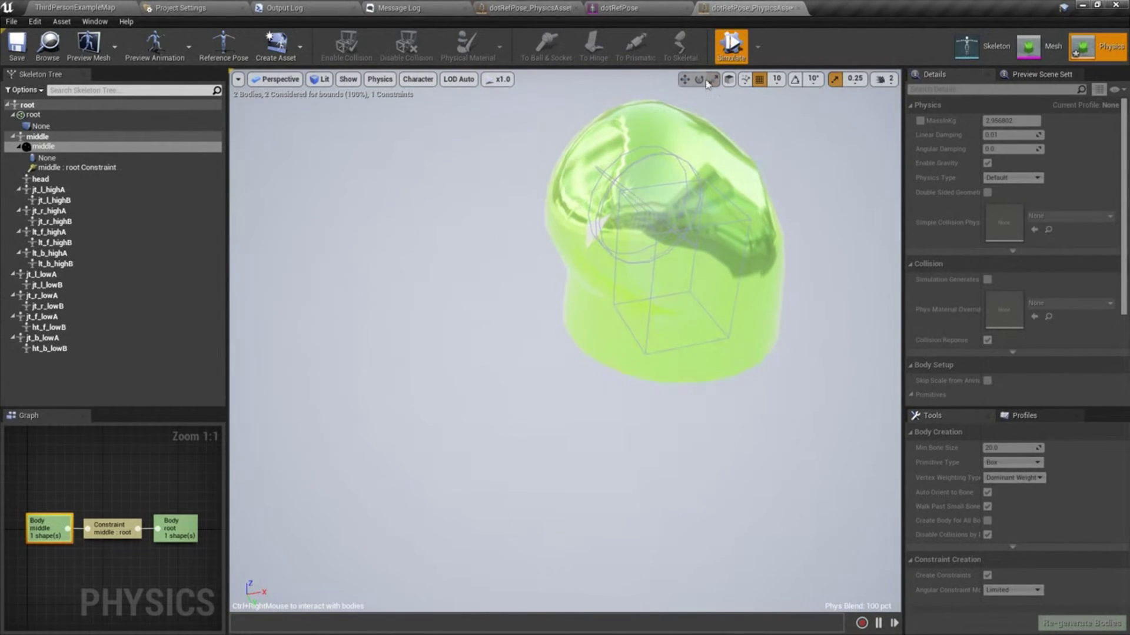
click(730, 45)
- Reframe the view and select the middle : root constraint
right_drag(701, 181, 765, 117)
key(w)
key(s)
click(71, 170)
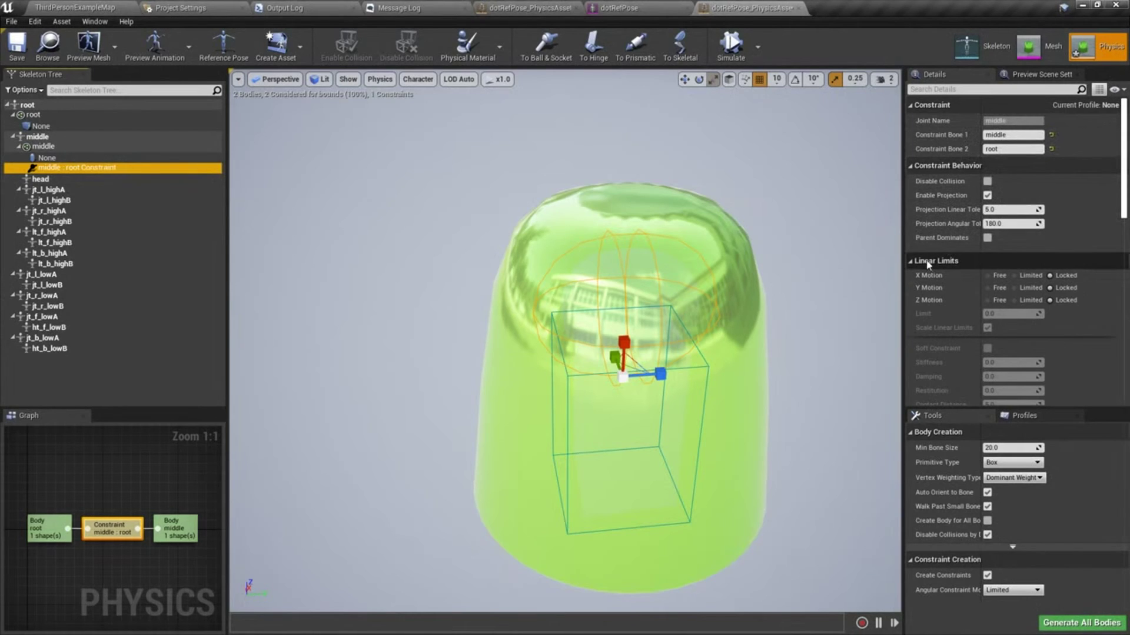
- Set X, Y and Z linear motion to Limited with limit 15, then simulate
click(1019, 276)
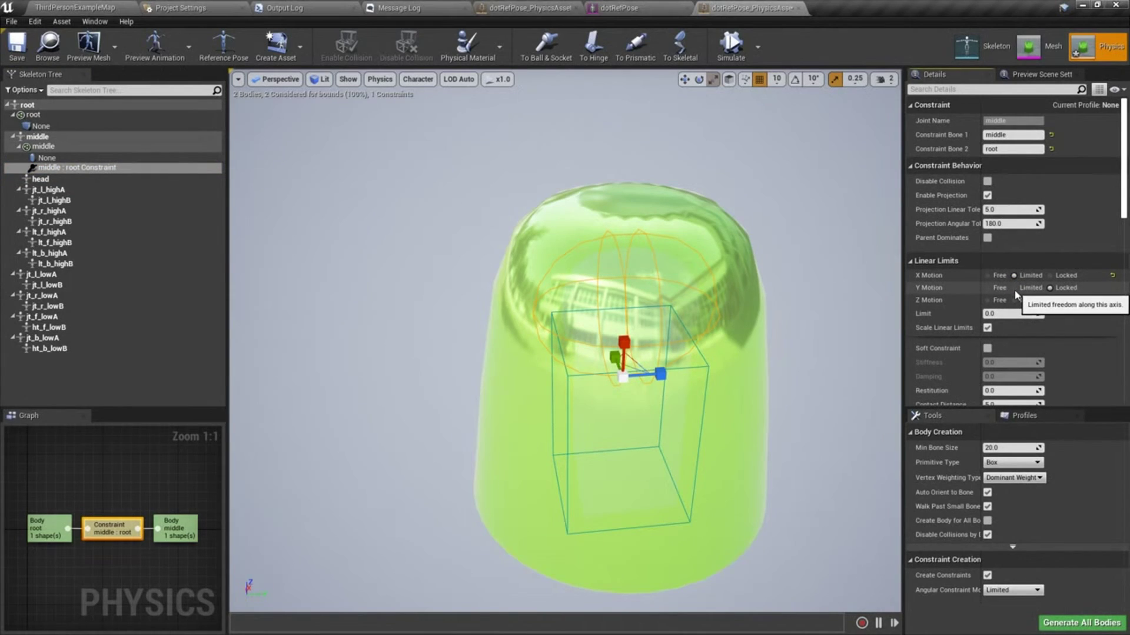
click(1015, 288)
click(1015, 300)
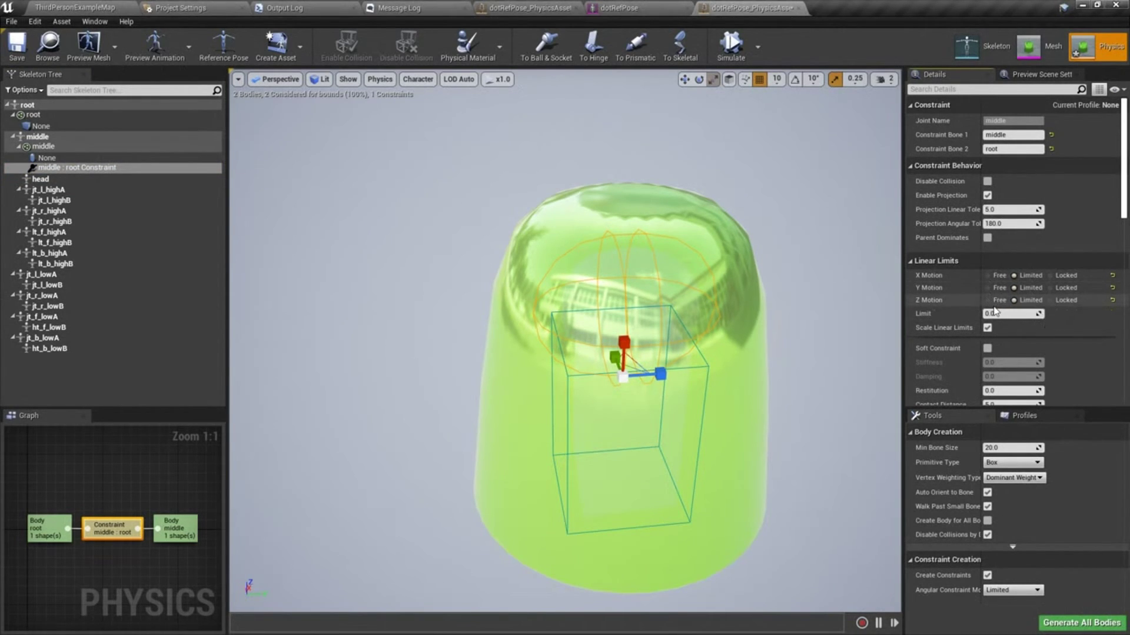
click(996, 313)
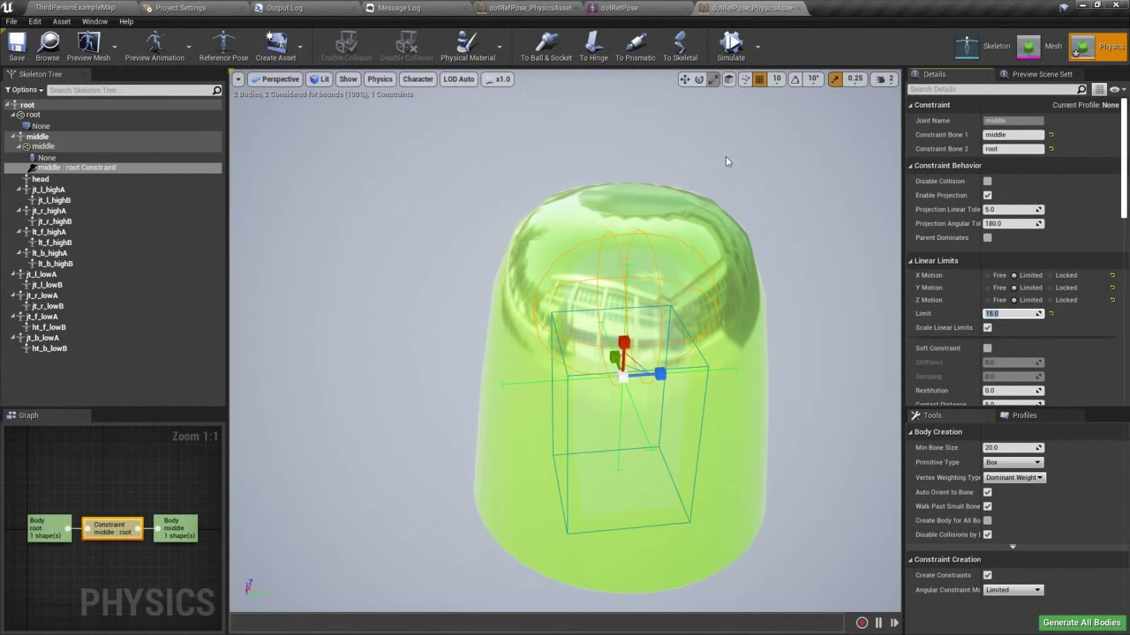
click(731, 44)
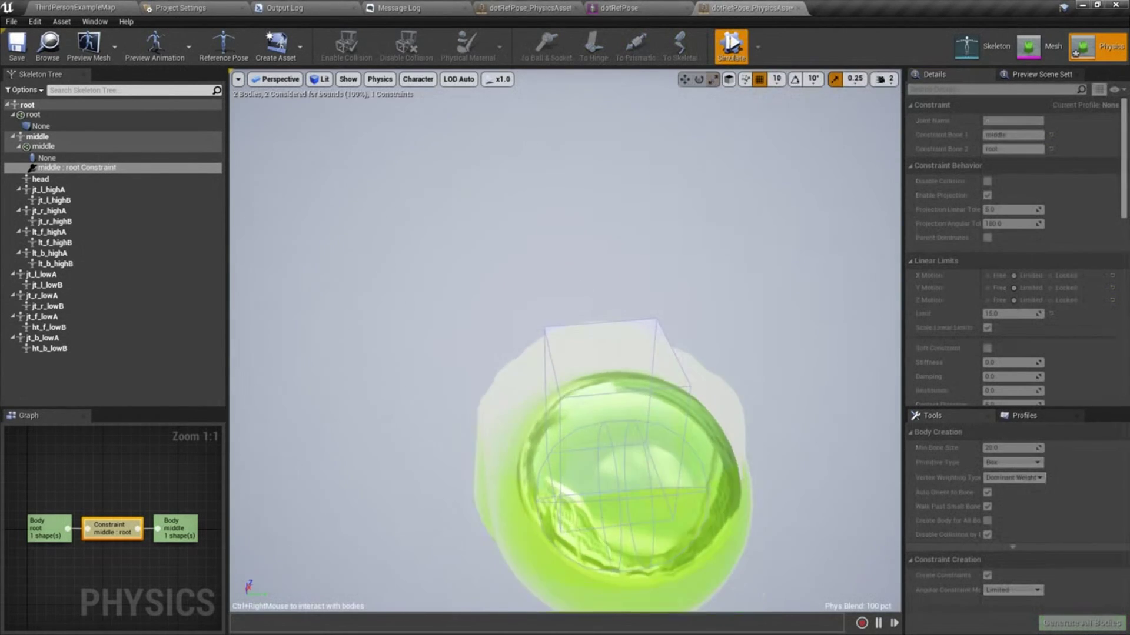
right_drag(612, 294, 500, 342)
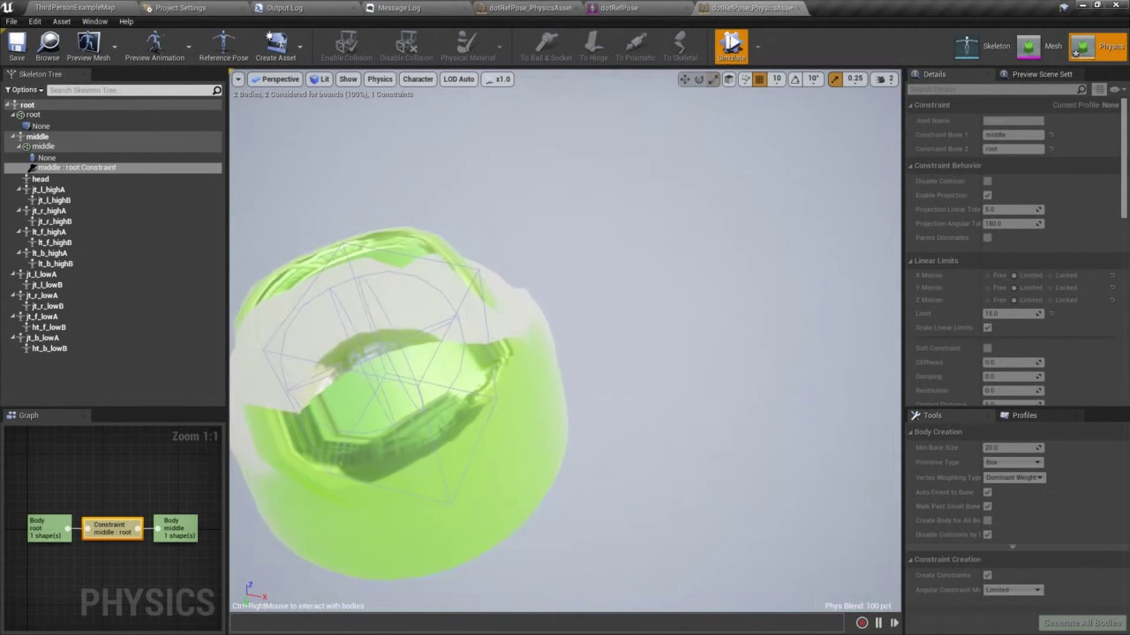
- Set Swing 1, Swing 2 and Twist limits to 2.0 and re-run the simulation
click(732, 47)
right_drag(675, 281, 683, 237)
scroll(1008, 372, down, 6)
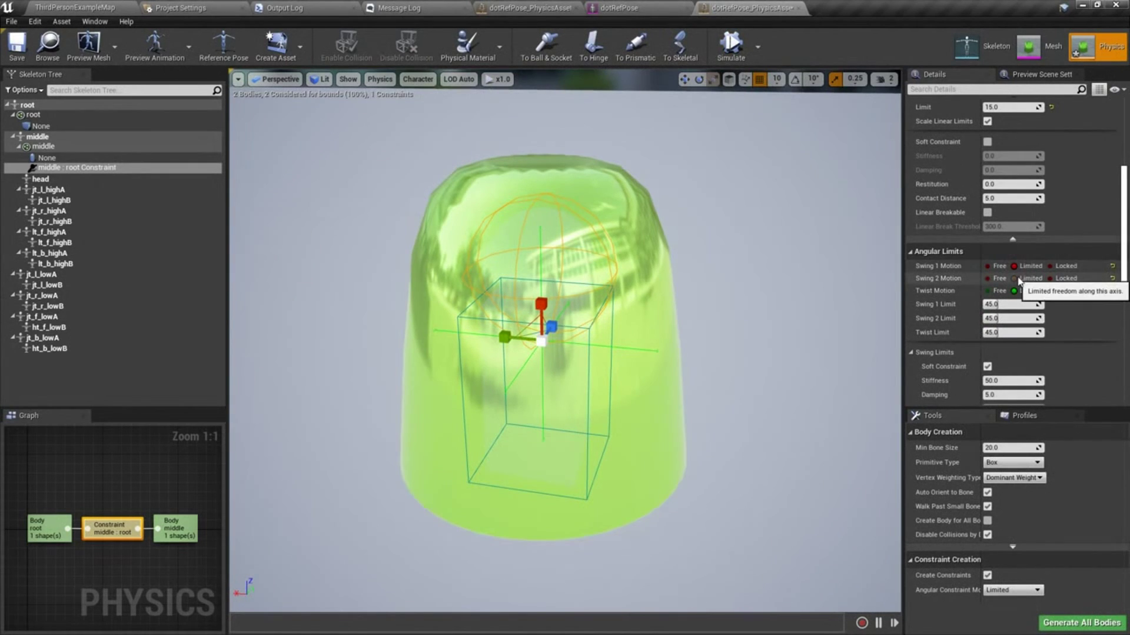
click(995, 304)
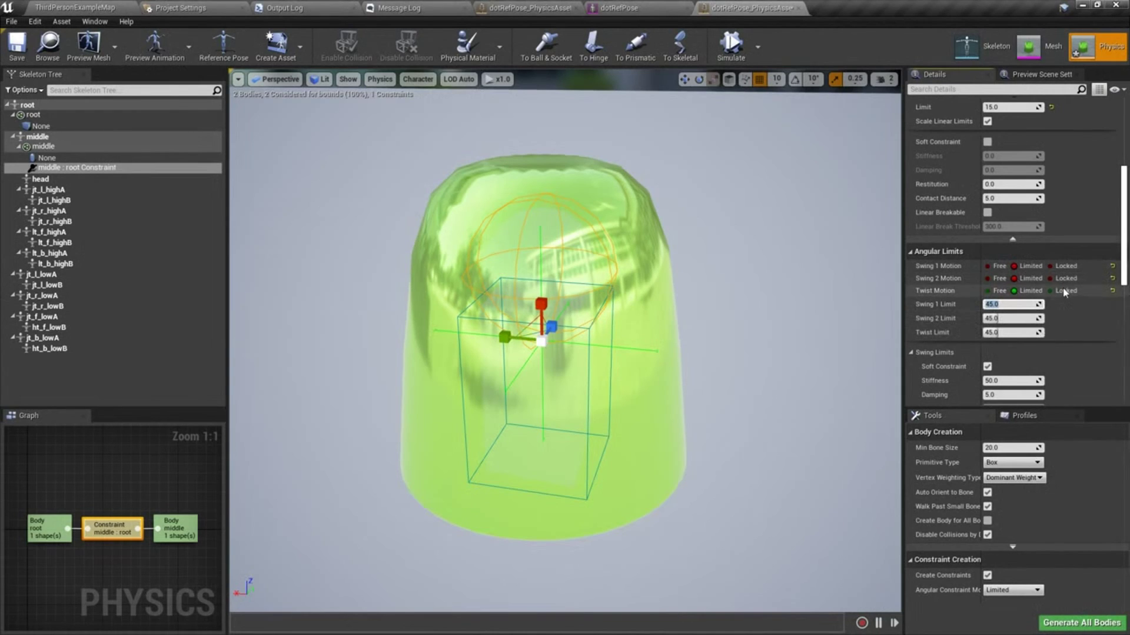
click(989, 303)
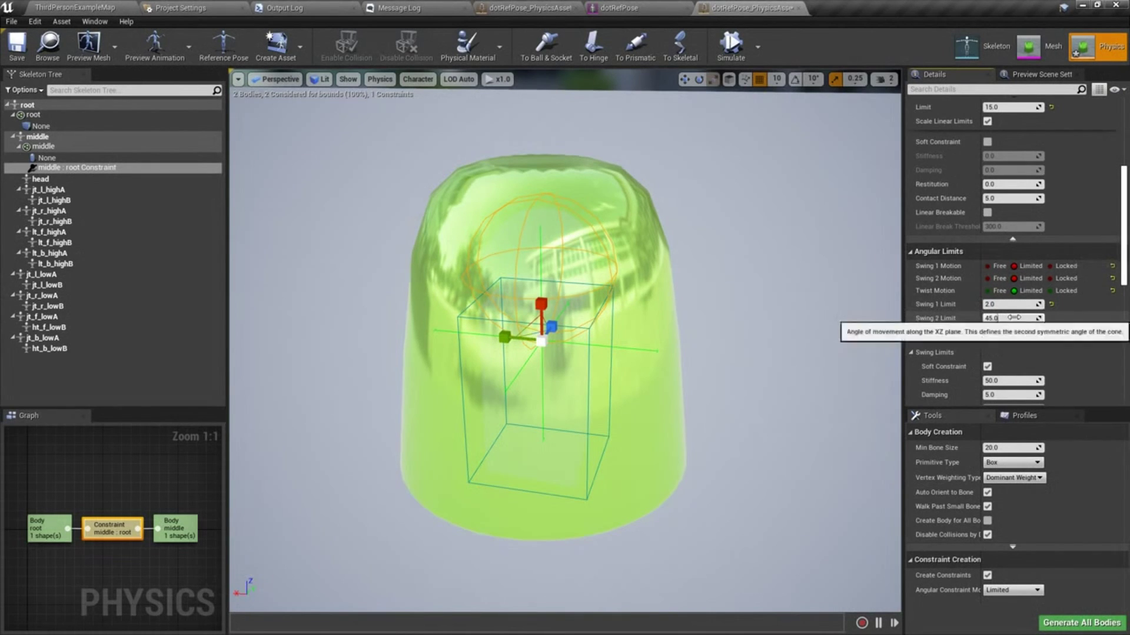
click(1015, 319)
text(2)
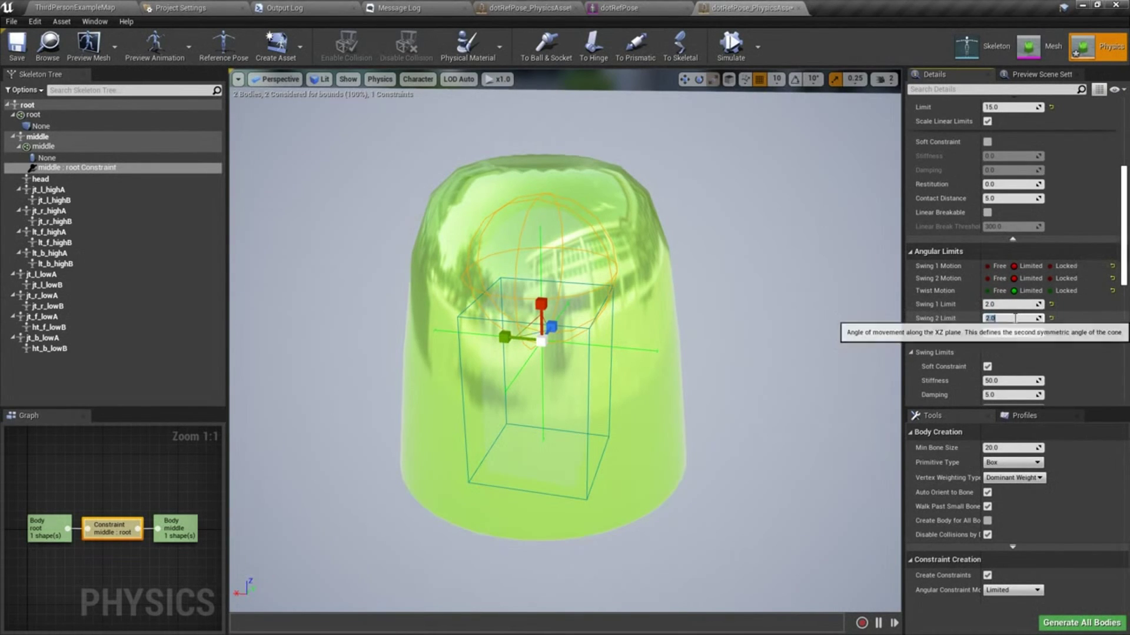
click(729, 45)
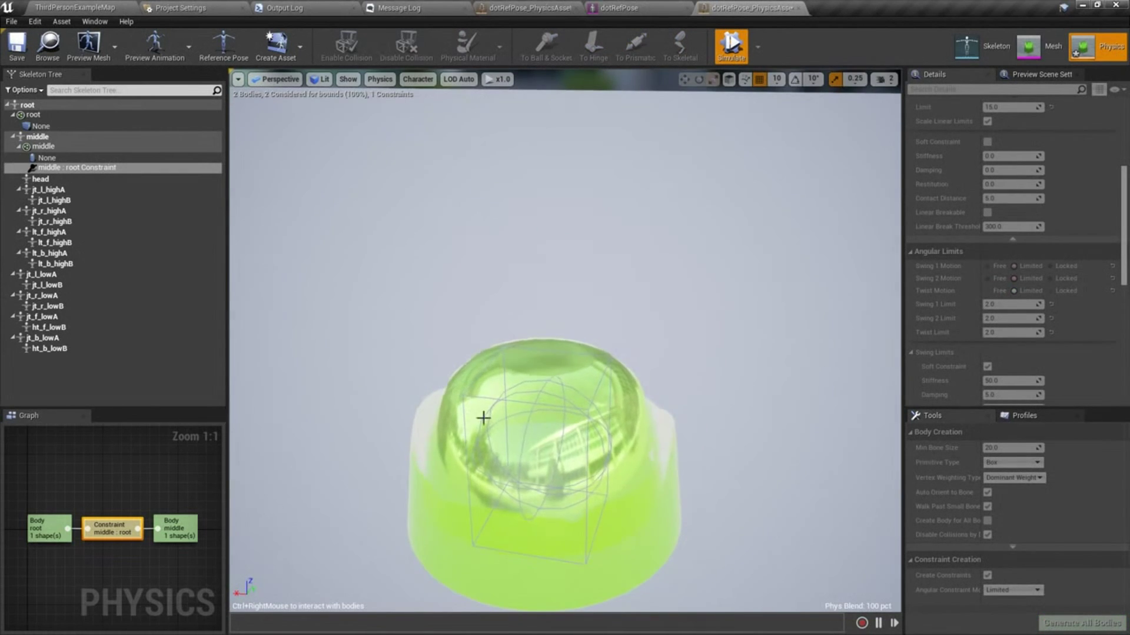
- Enable linear motor position targets on X, Y and Z at strength 1500, then simulate
click(735, 50)
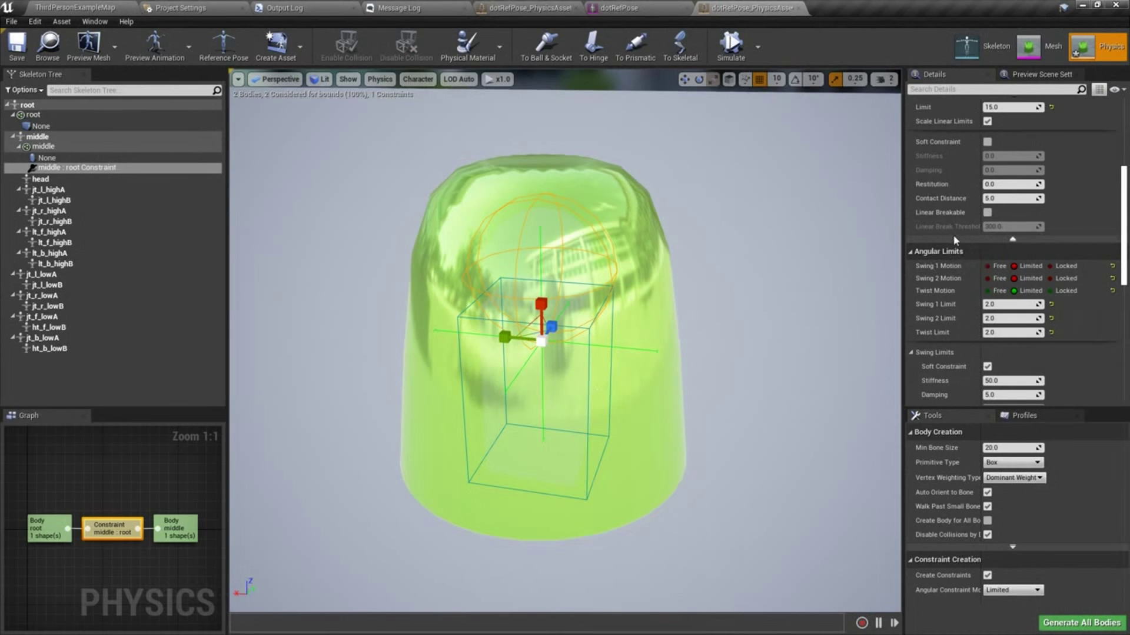
scroll(969, 339, down, 10)
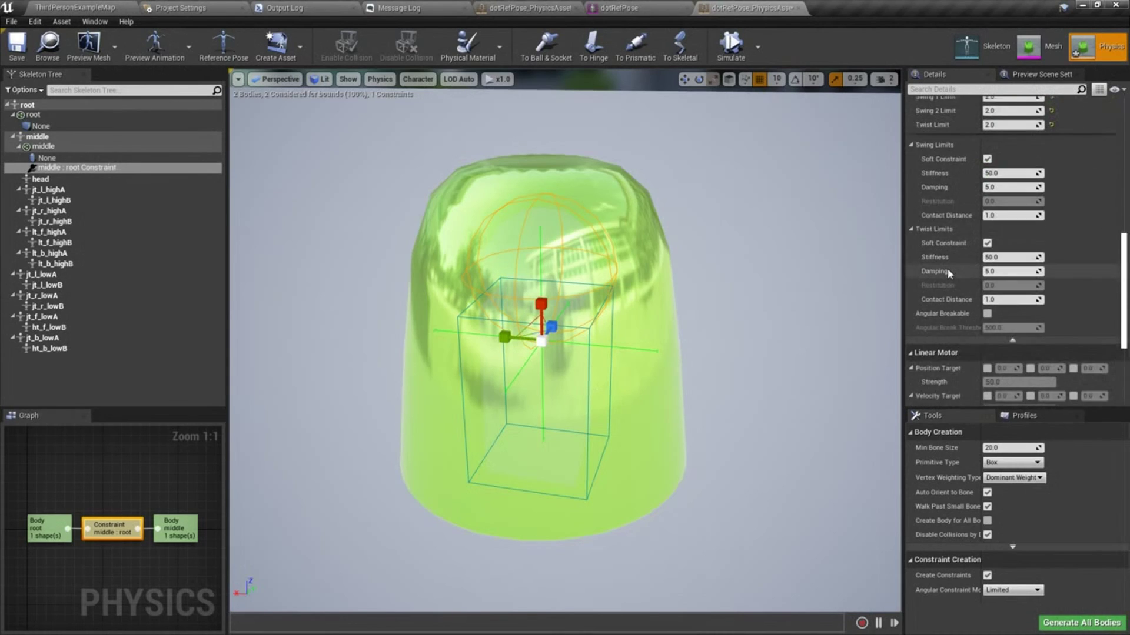
scroll(949, 272, down, 2)
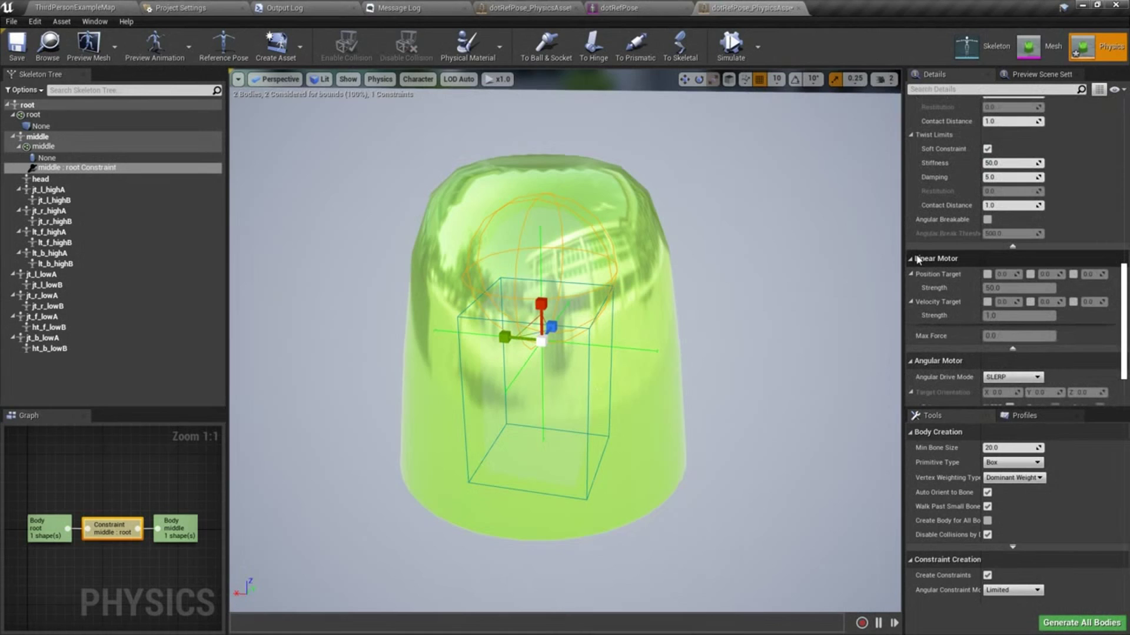
click(988, 274)
click(1031, 274)
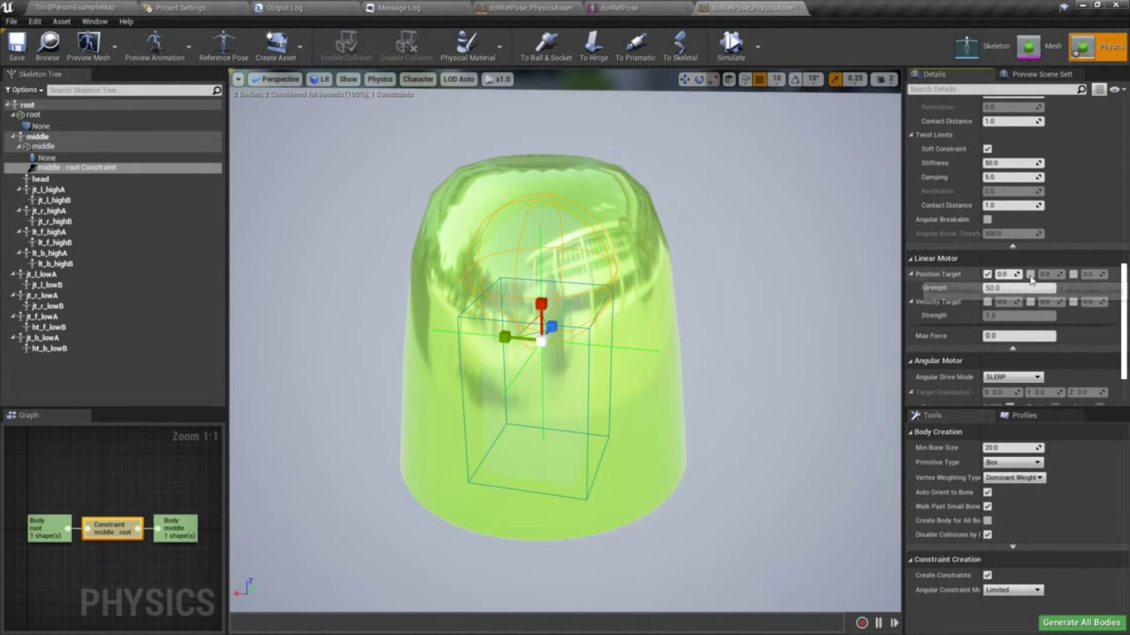
click(1073, 274)
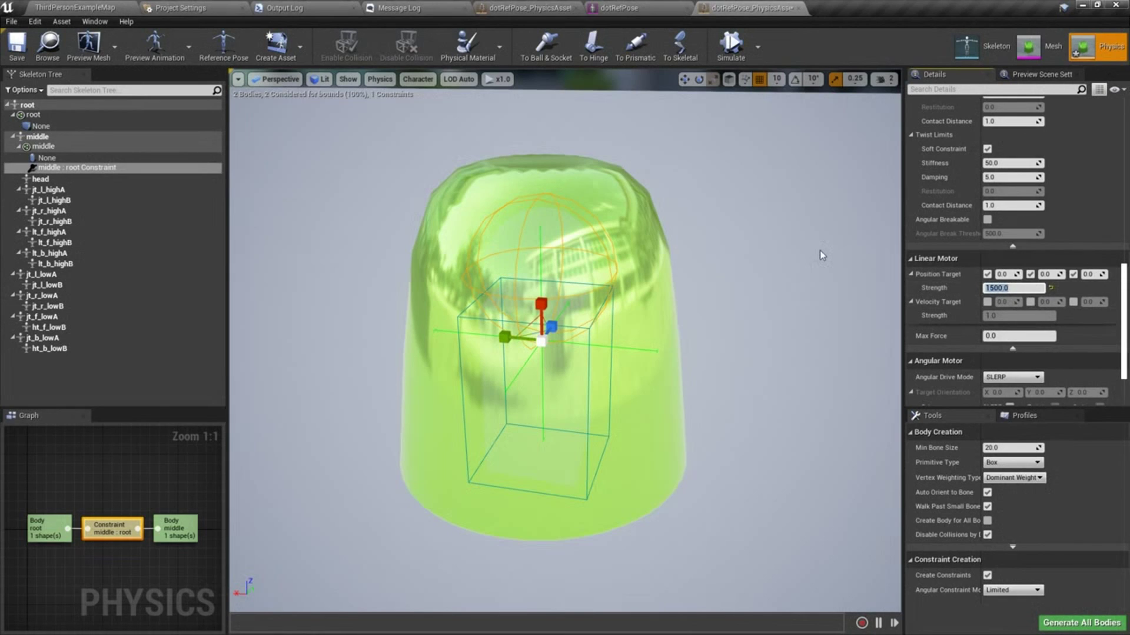
click(732, 43)
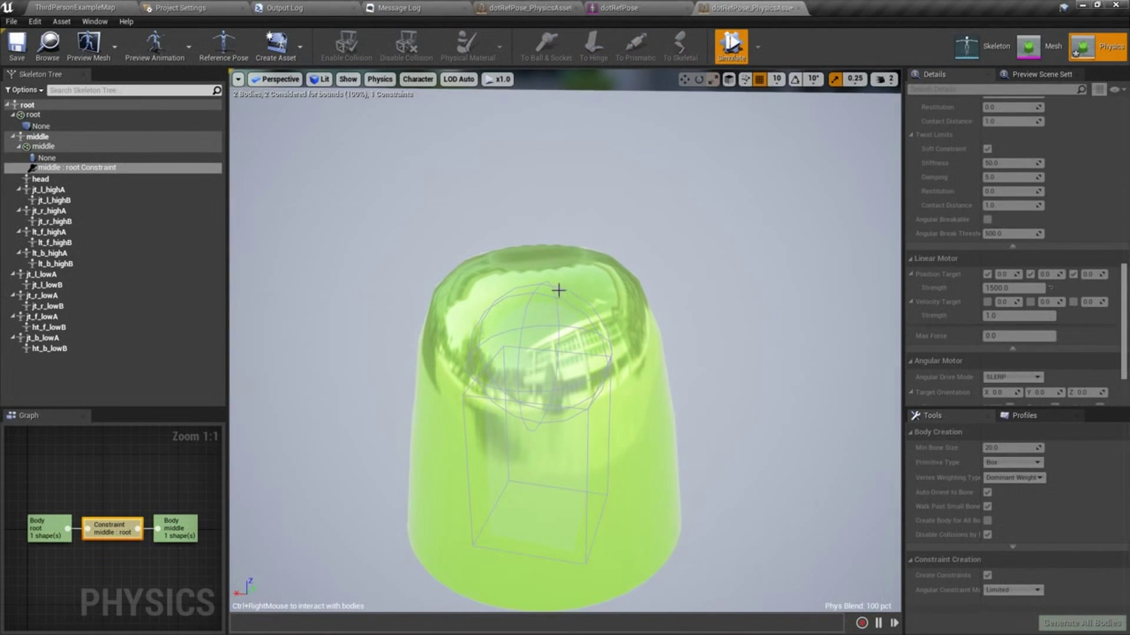
- Change the linear motor strength to 5000 and restart the simulation
click(732, 42)
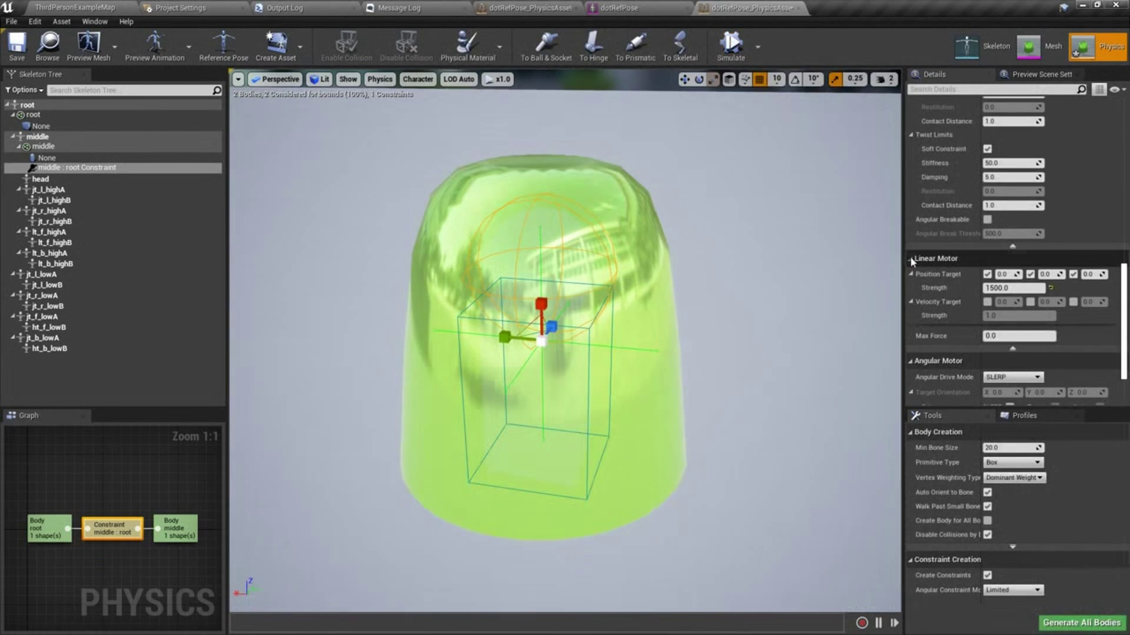
click(1017, 289)
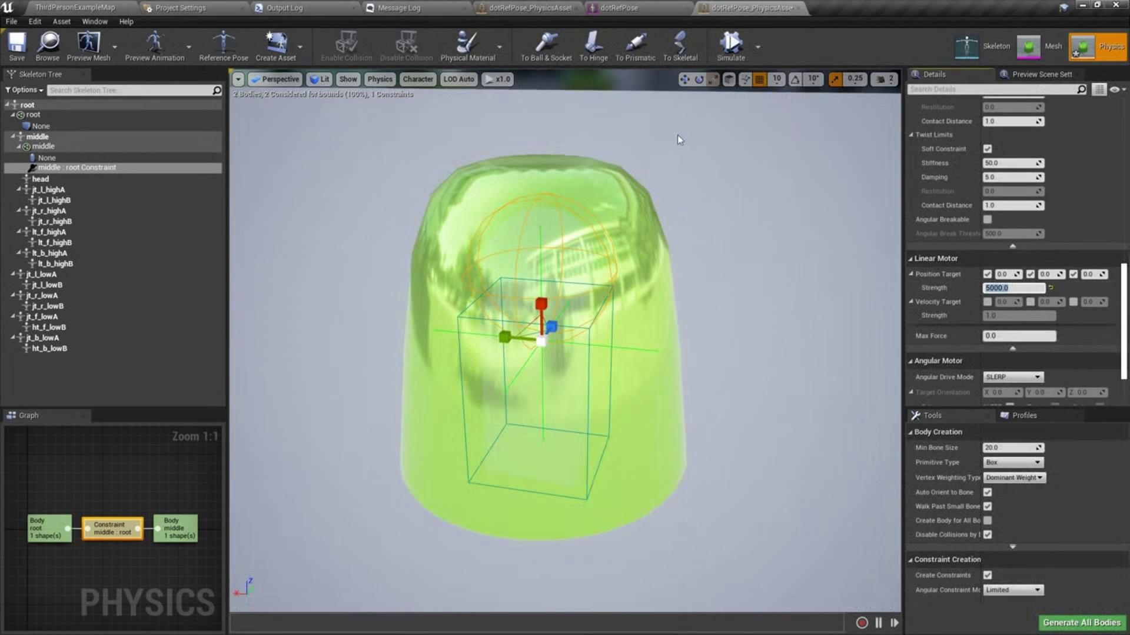
click(733, 47)
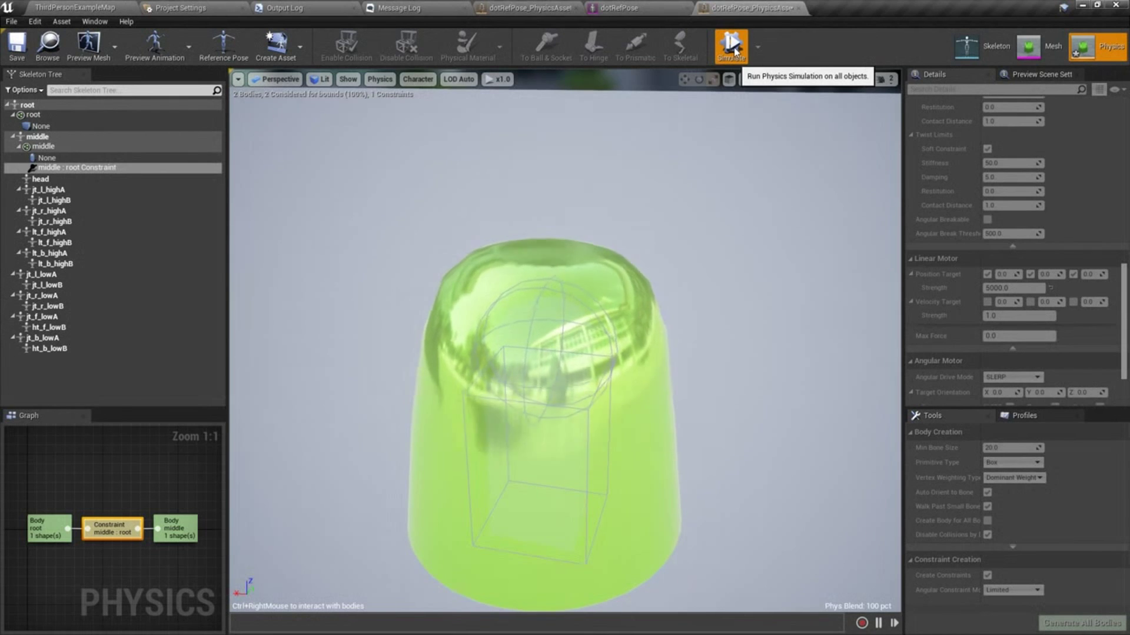
- Orbit around the jelly to watch it wobble
right_drag(718, 279, 734, 320)
key(s)
key(a)
right_drag(579, 311, 630, 299)
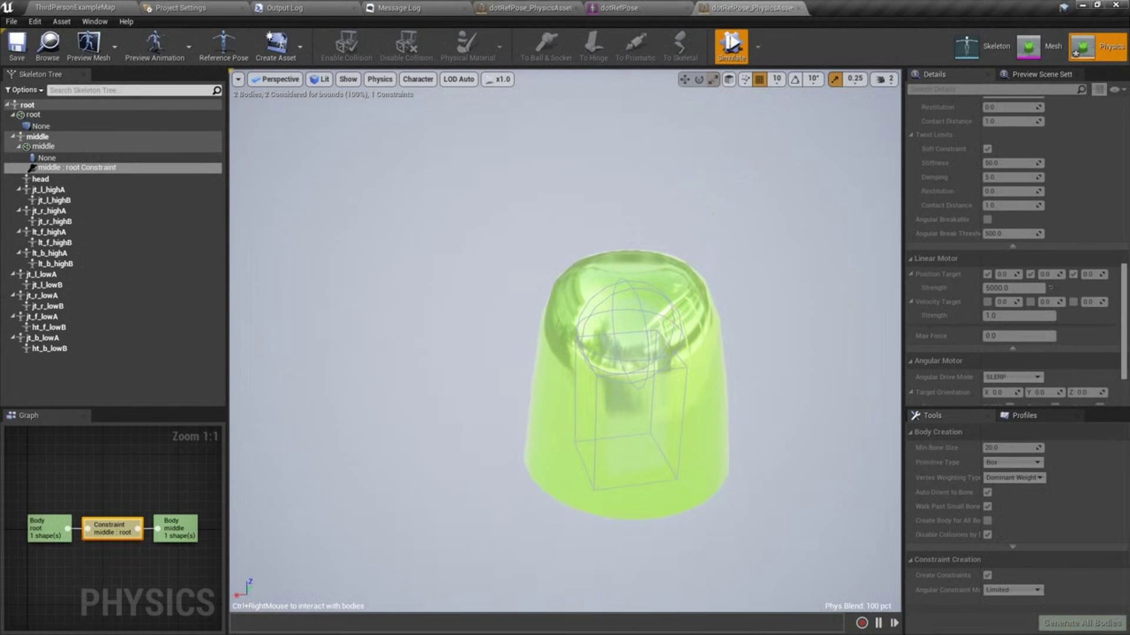